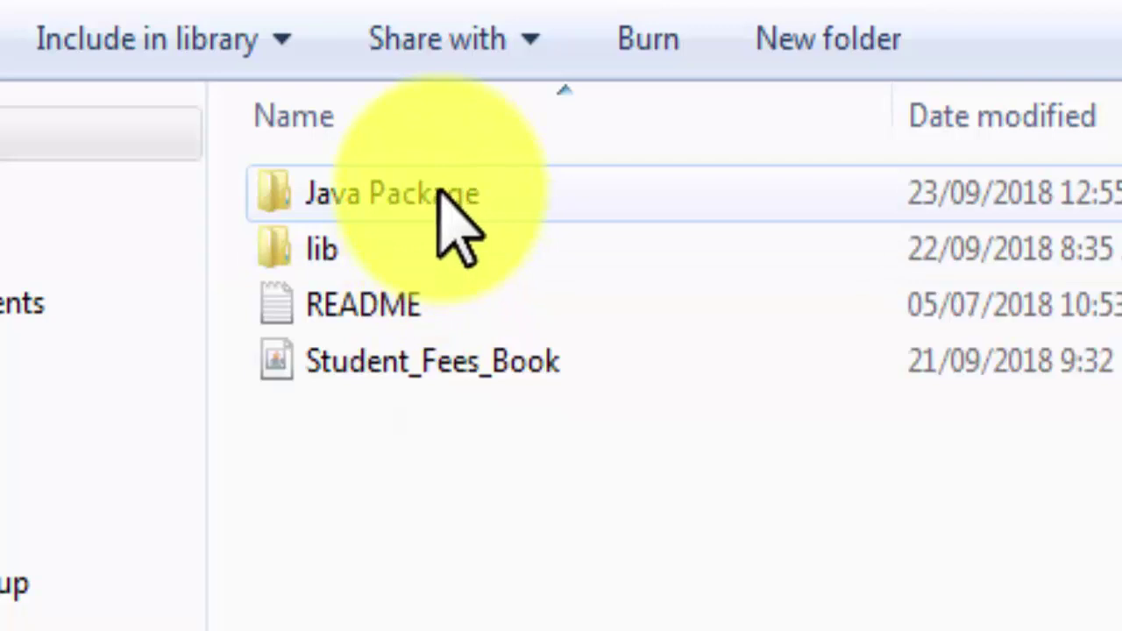
Browse the Java Package folder and look over the JRE 8u171 i586 and x64 installers
double_click(443, 191)
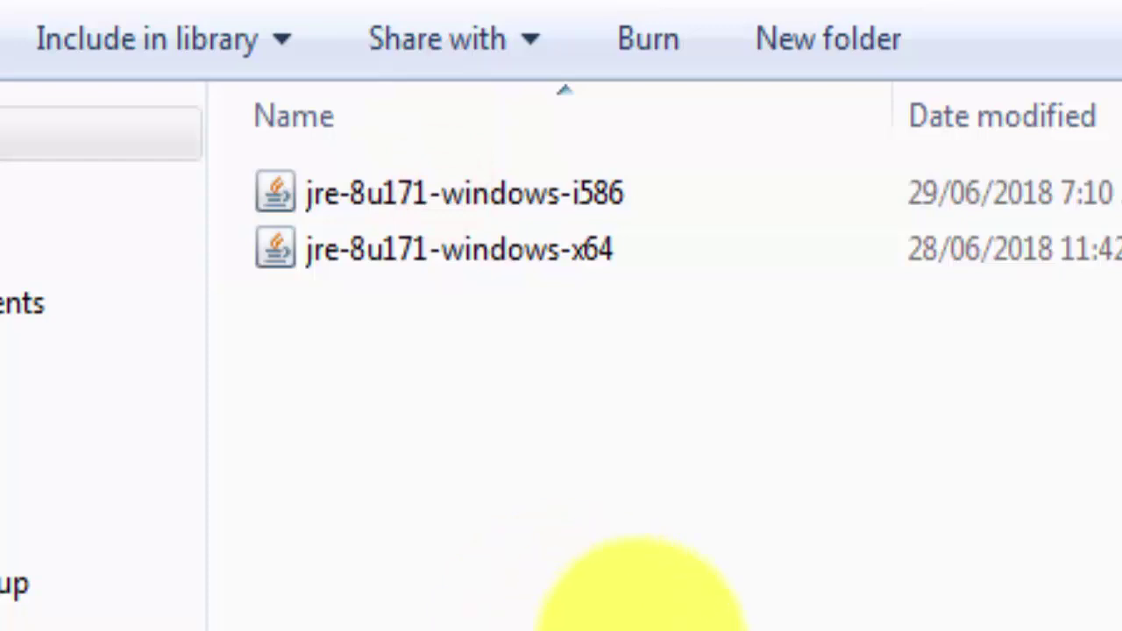
key(alt+Left)
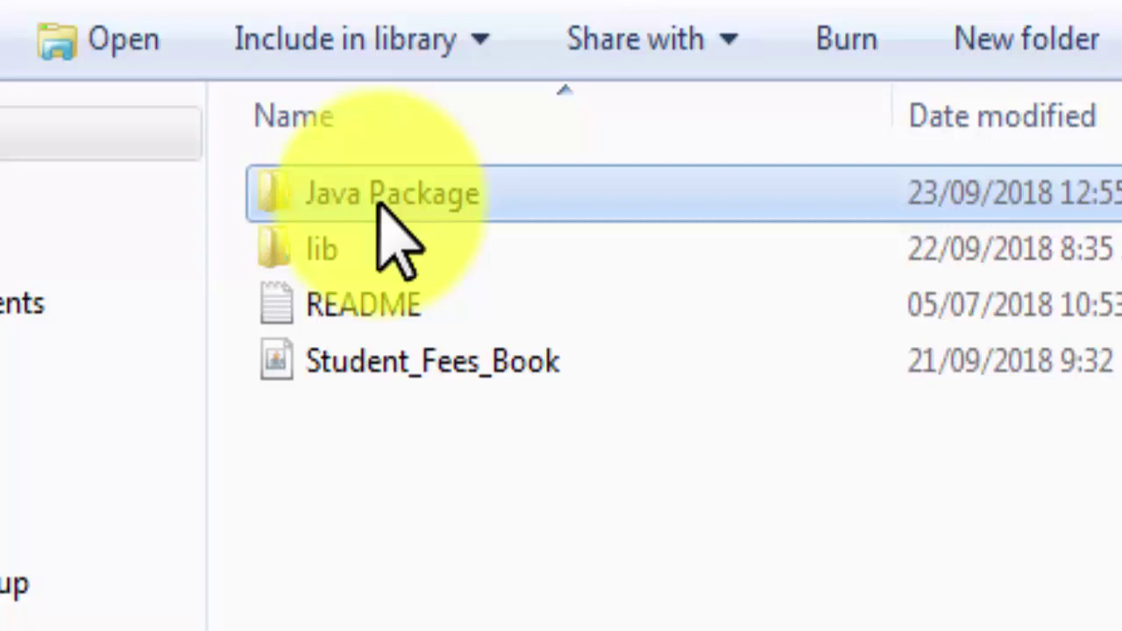
double_click(377, 194)
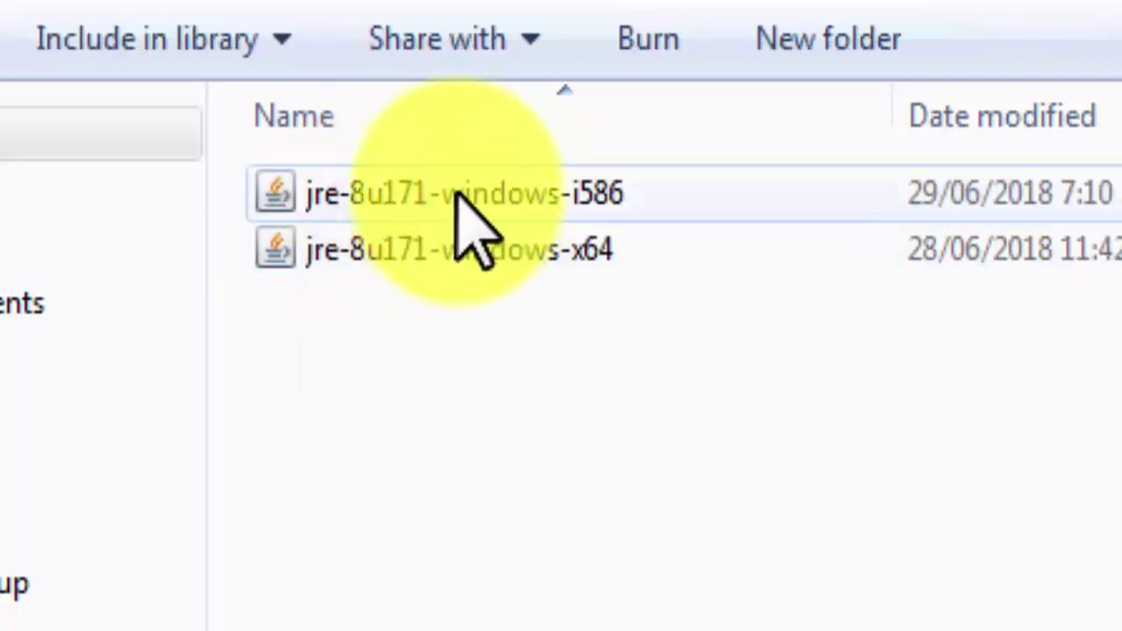
click(456, 193)
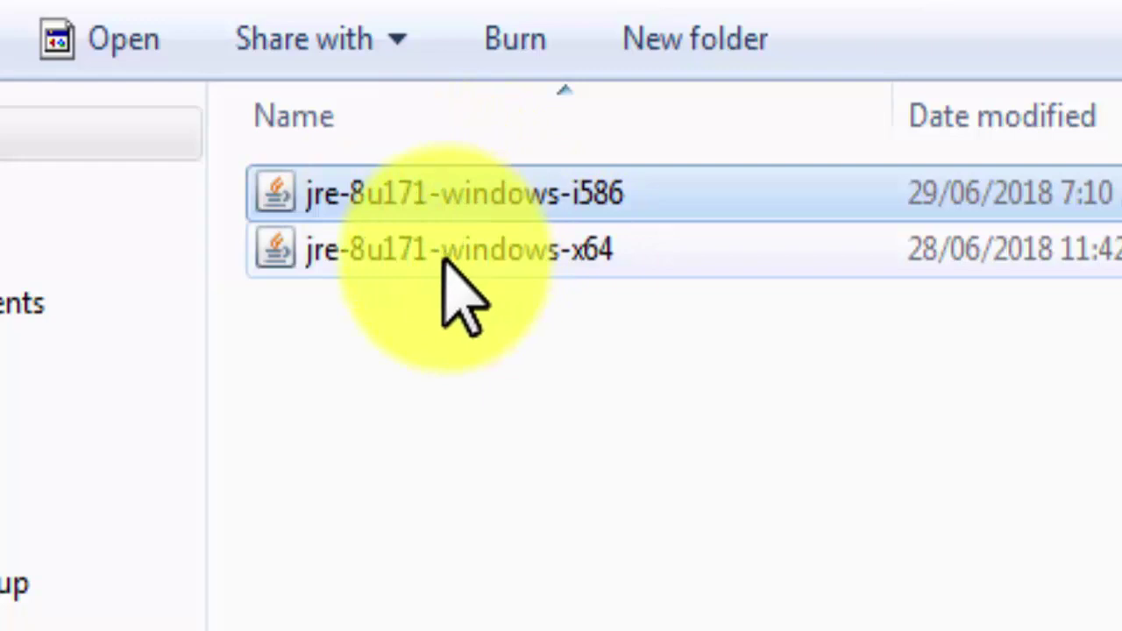
click(442, 254)
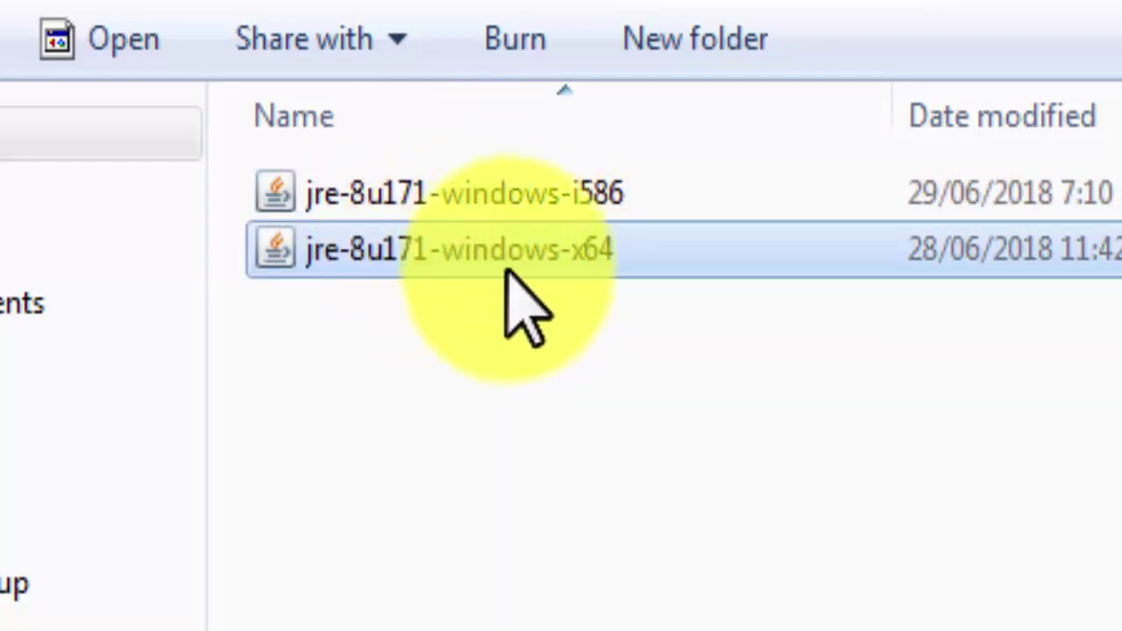
mouse_move(561, 264)
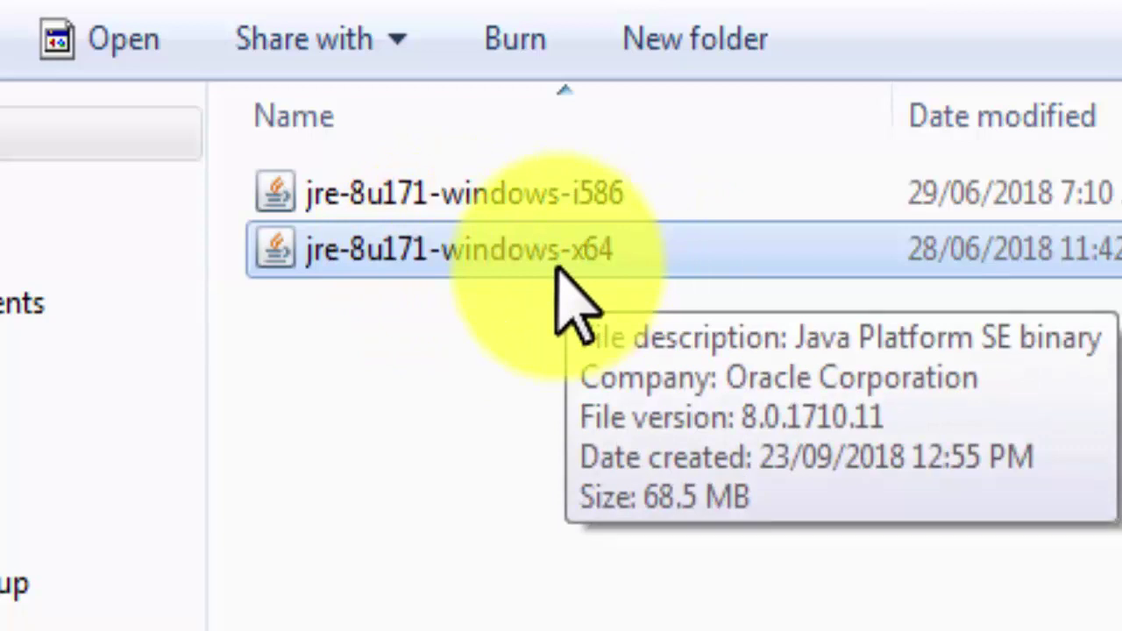
click(550, 195)
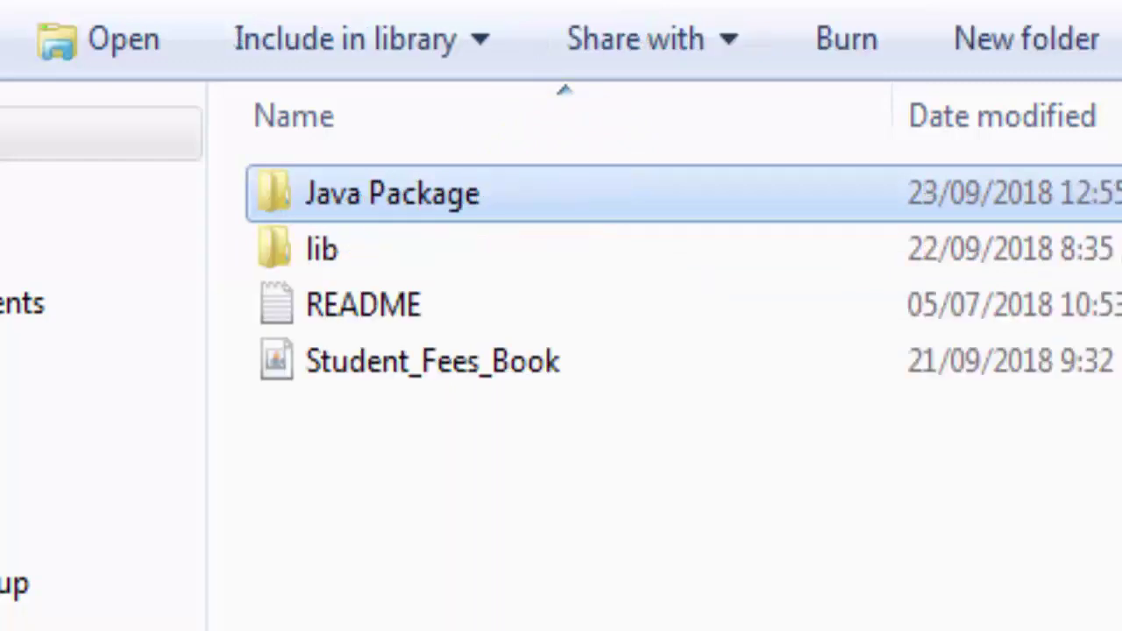
Open the StudentFeeBook NEW folder and launch the Student_Fees_Book program
click(307, 375)
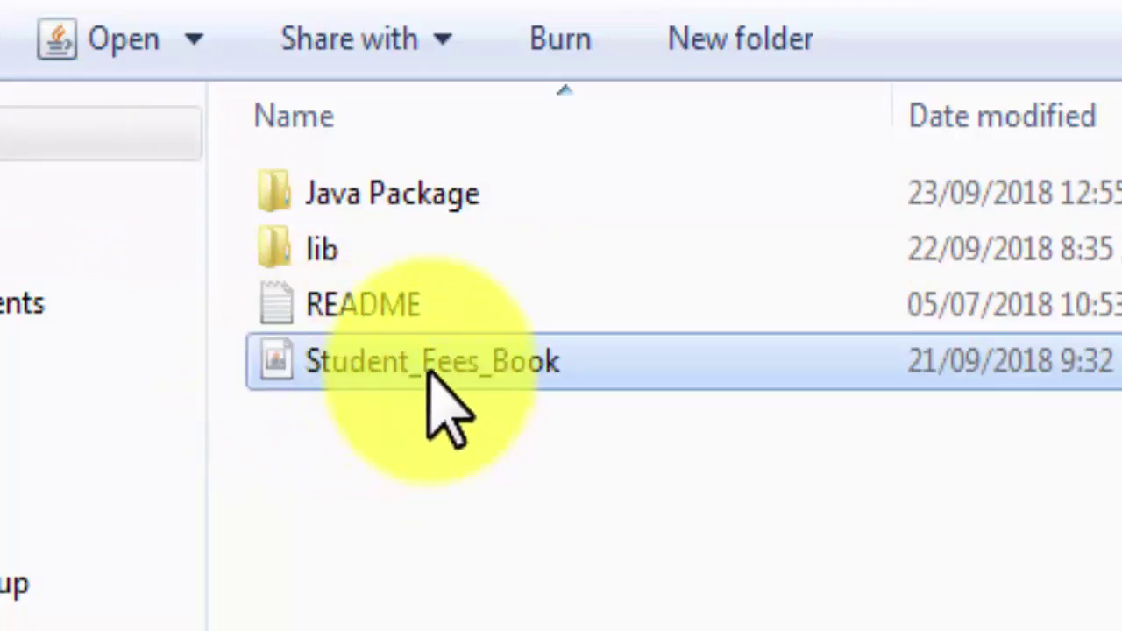
mouse_move(429, 377)
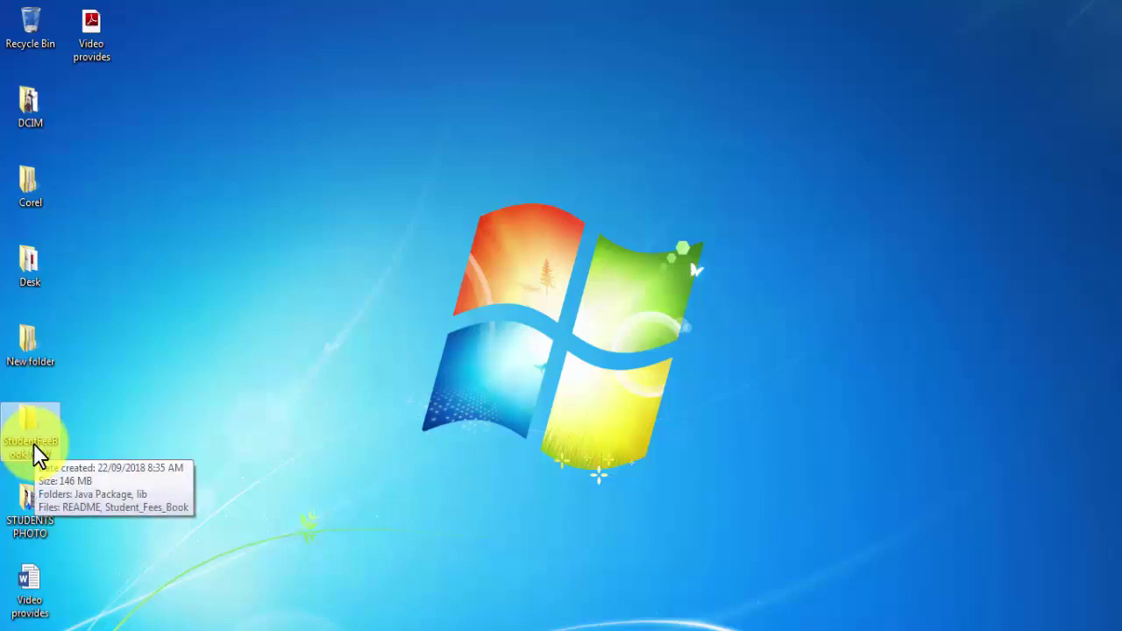
drag(77, 89, 174, 215)
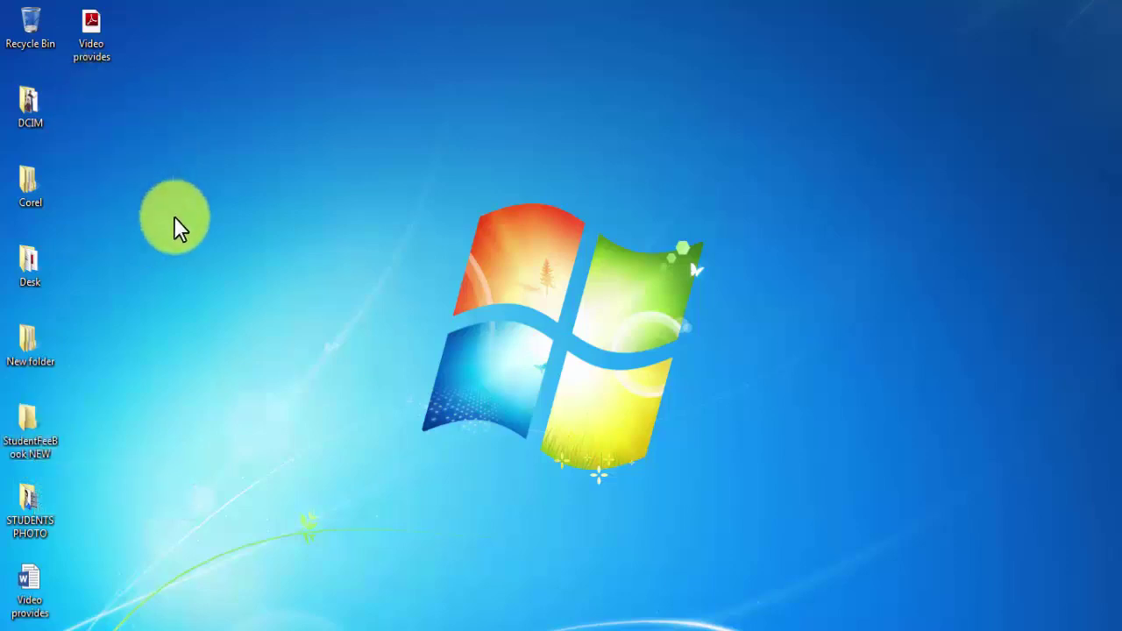
double_click(38, 449)
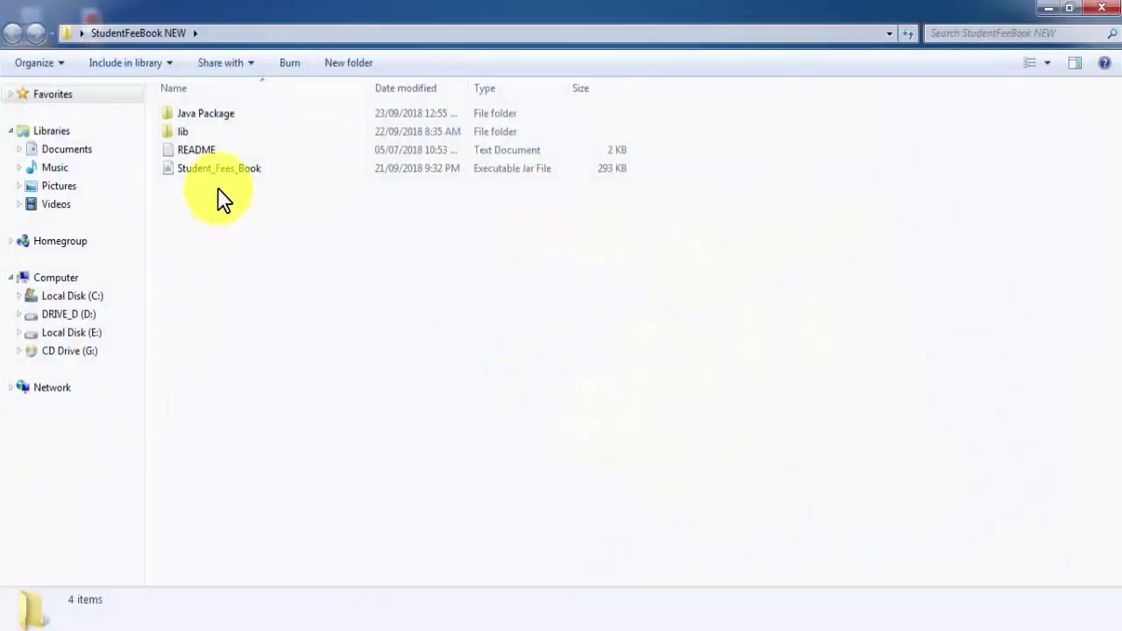
click(215, 170)
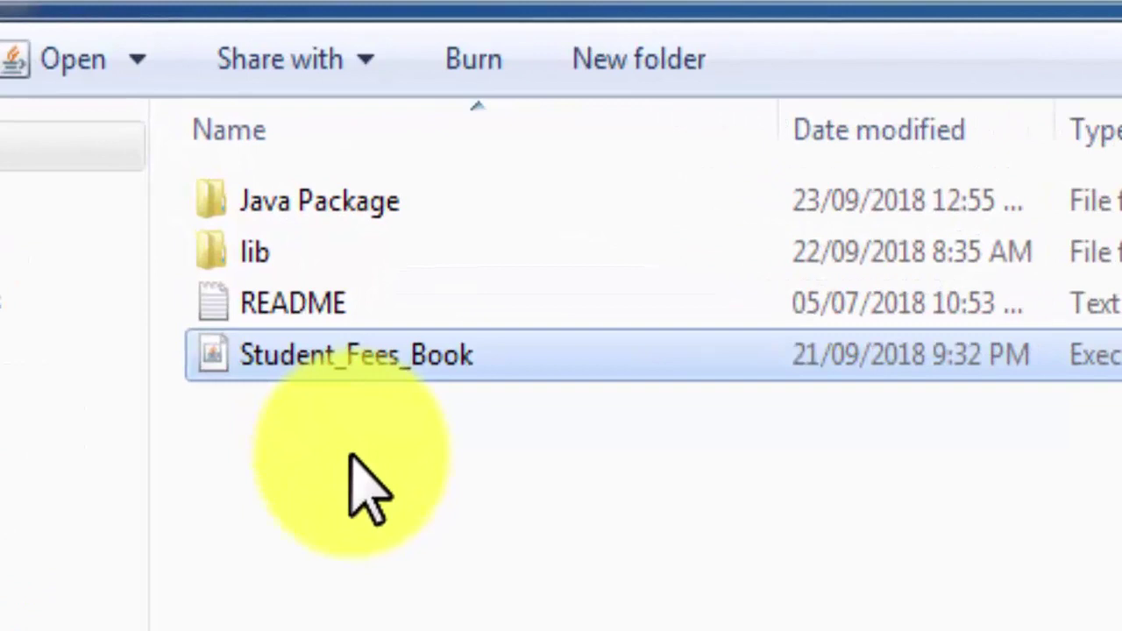
key(Return)
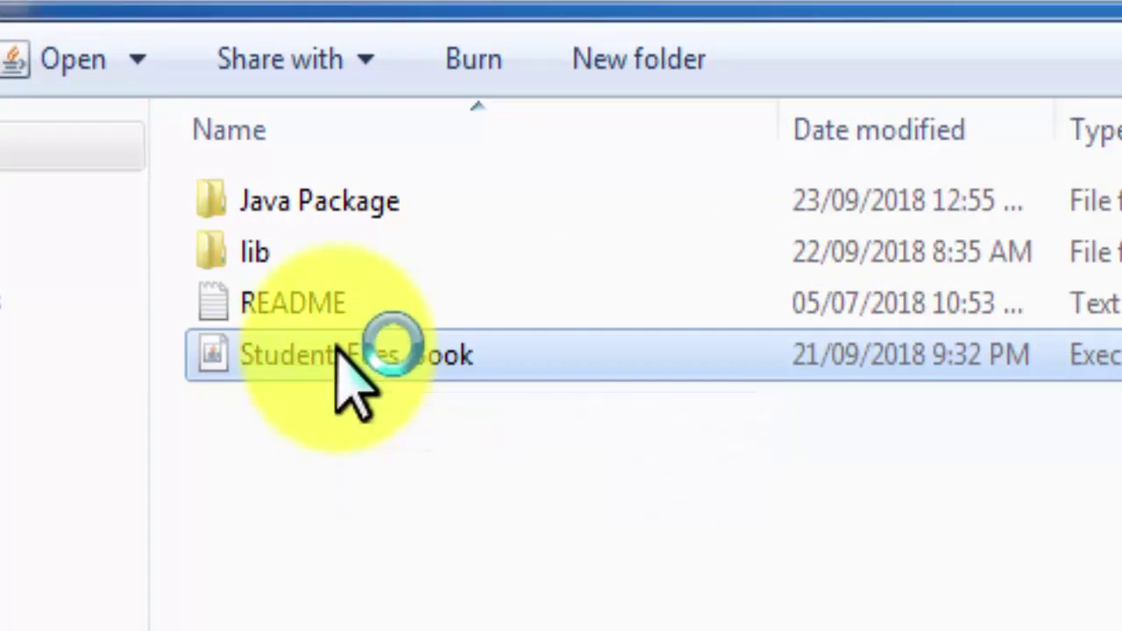
Send Student_Fees_Book to the desktop as a shortcut and show the desktop
right_click(339, 359)
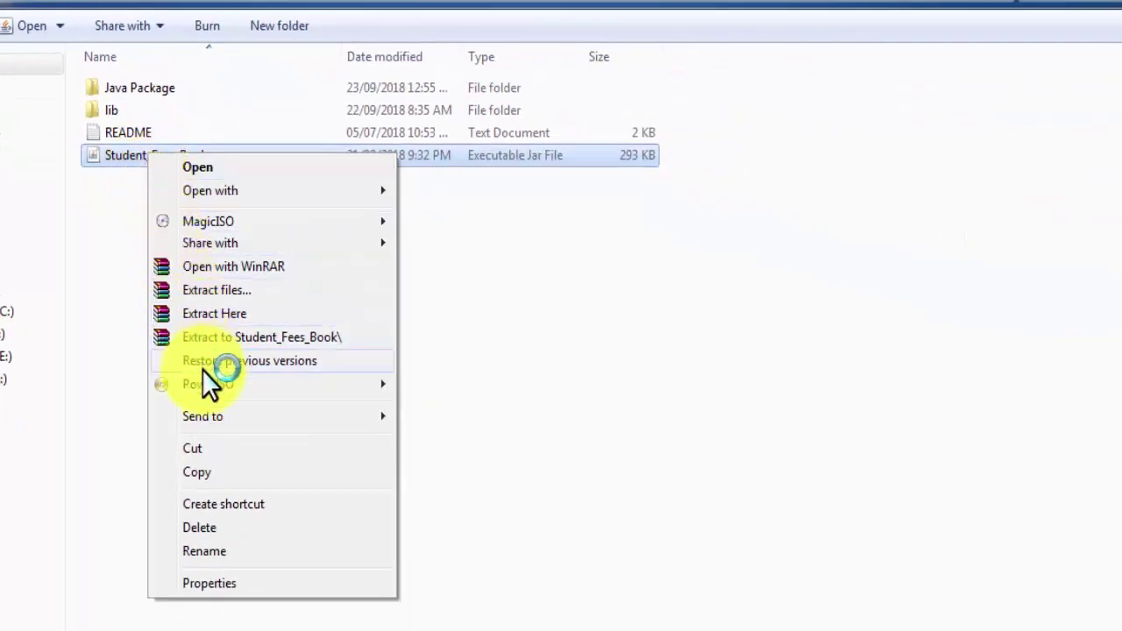
click(212, 414)
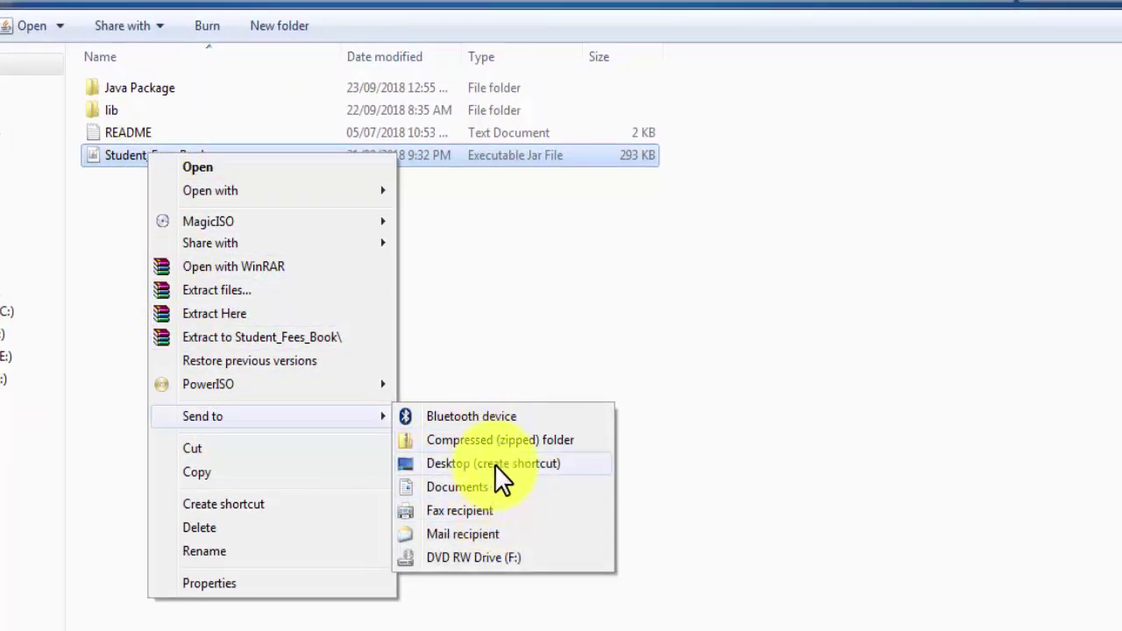
click(494, 464)
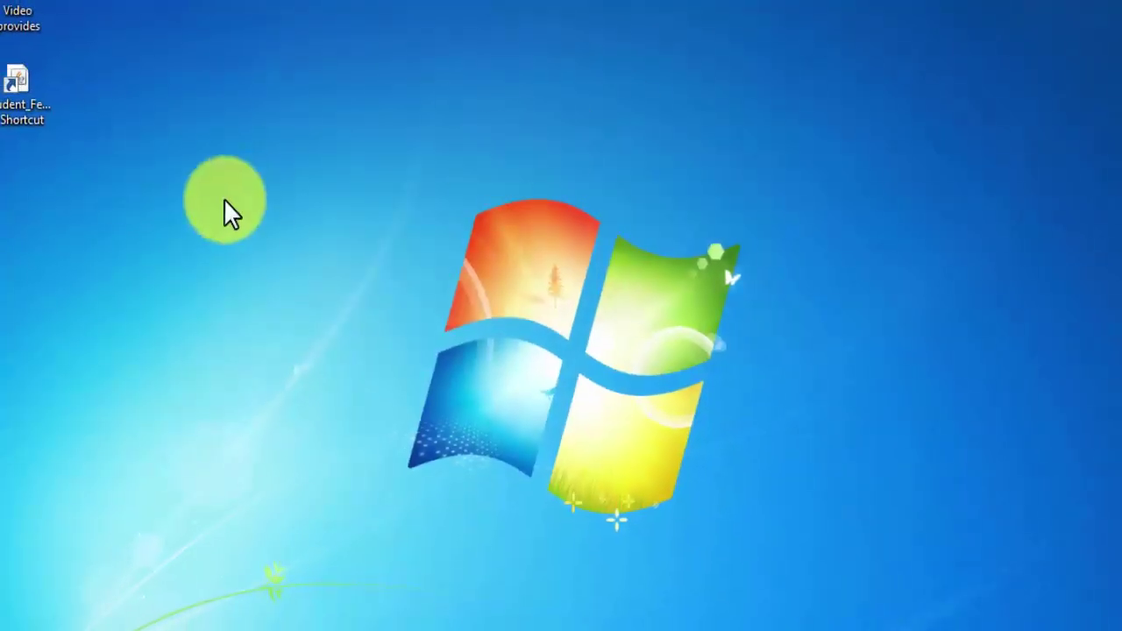
click(75, 140)
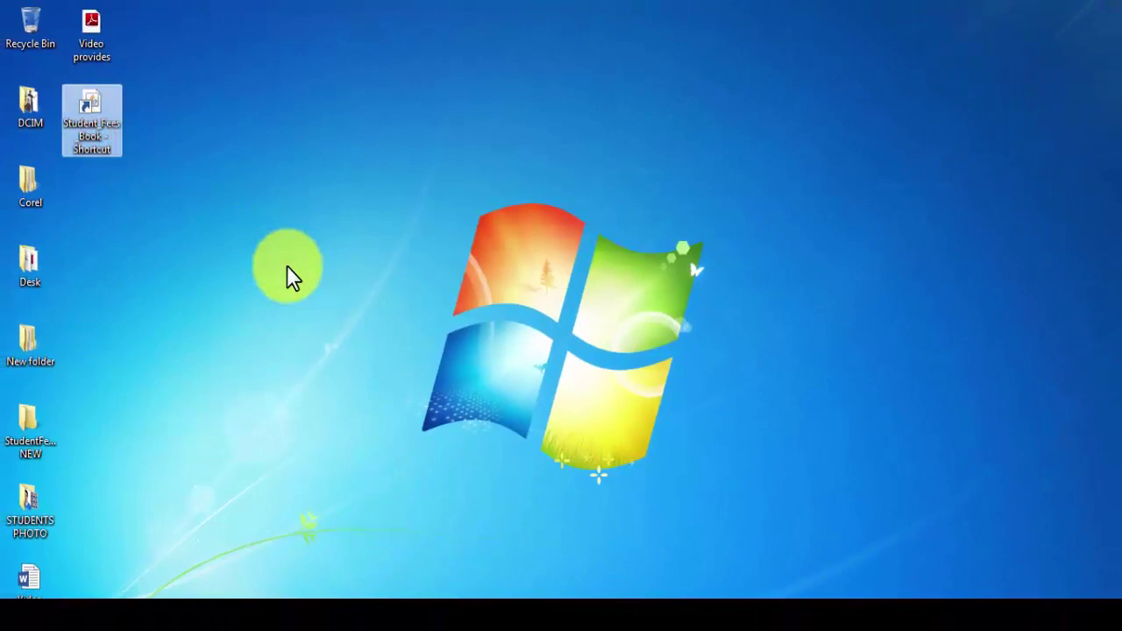
Launch the software from its desktop shortcut, enter the user's name, and accept the terms and conditions
double_click(98, 149)
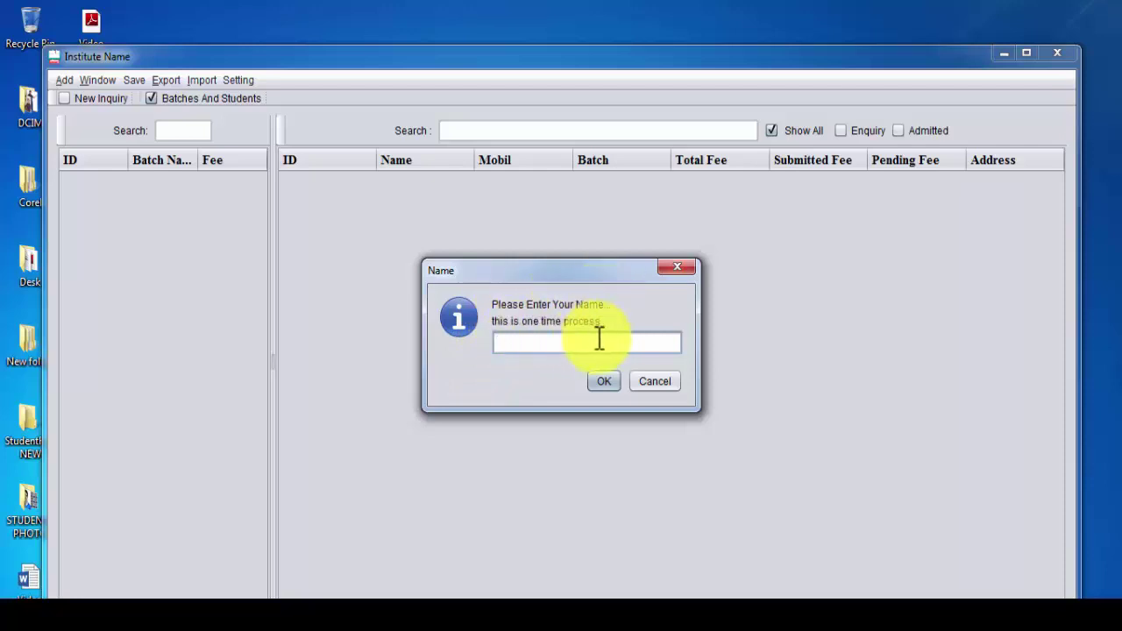
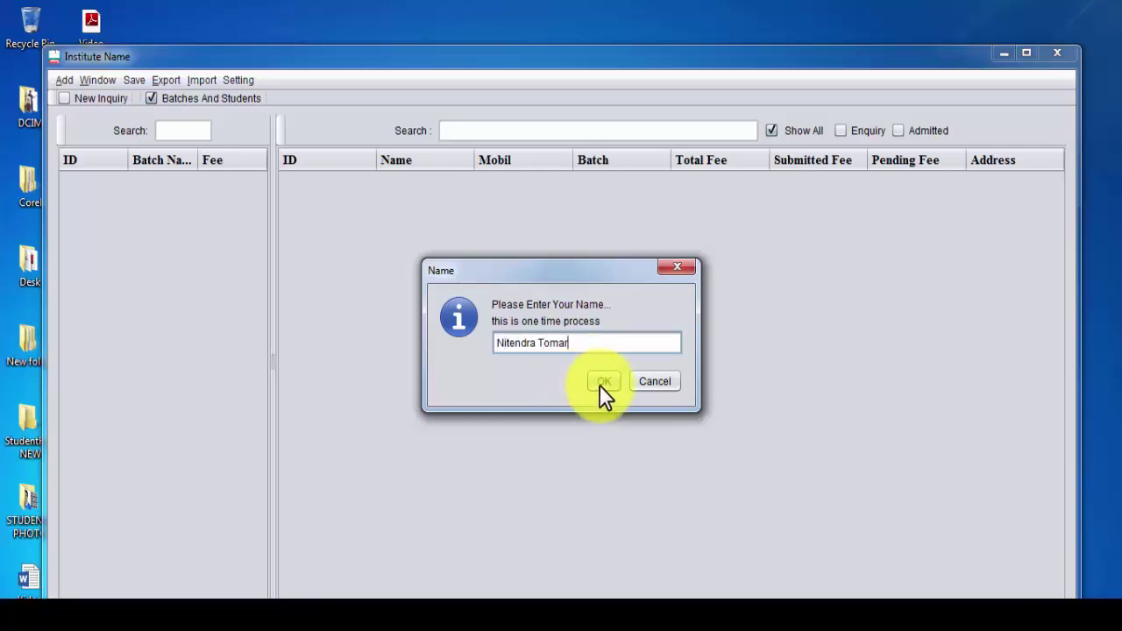
click(601, 383)
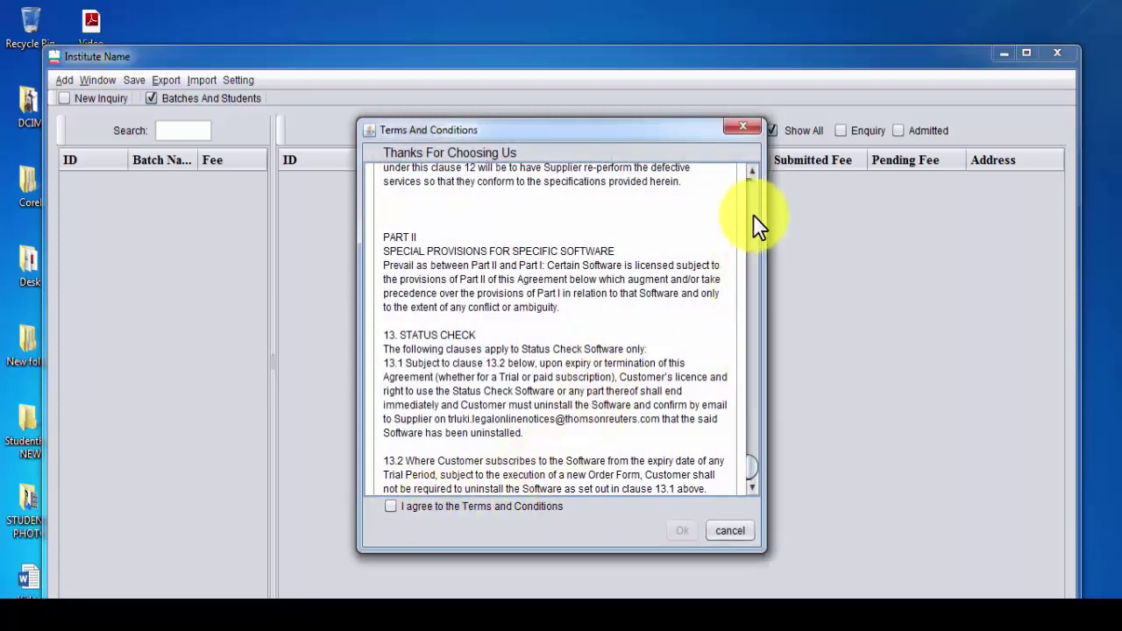
drag(752, 465, 744, 480)
click(390, 507)
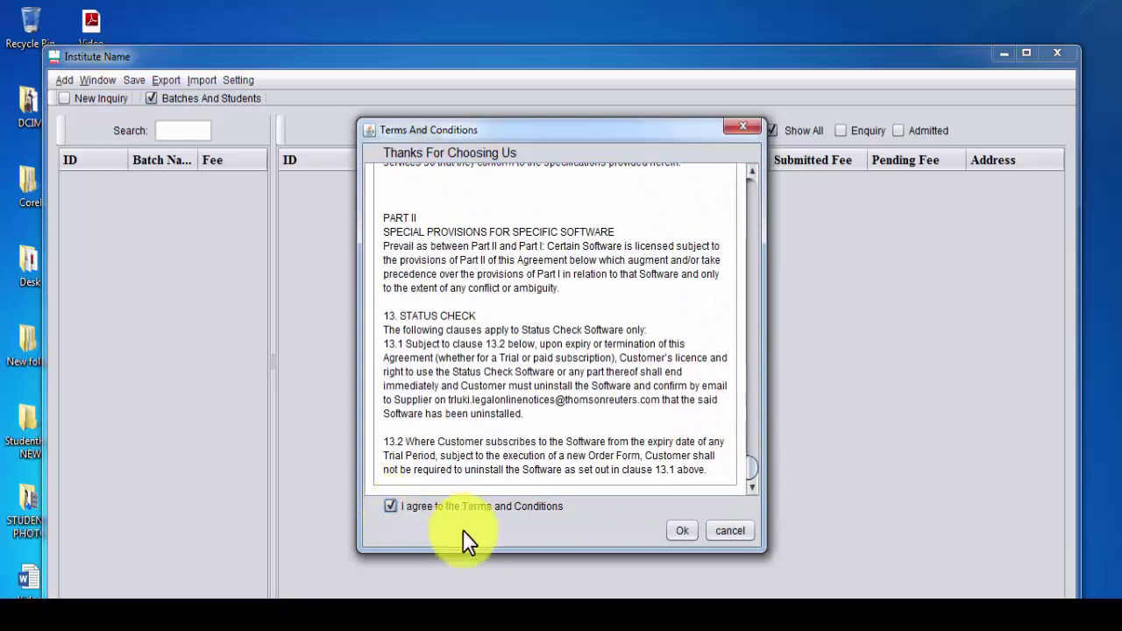
click(680, 531)
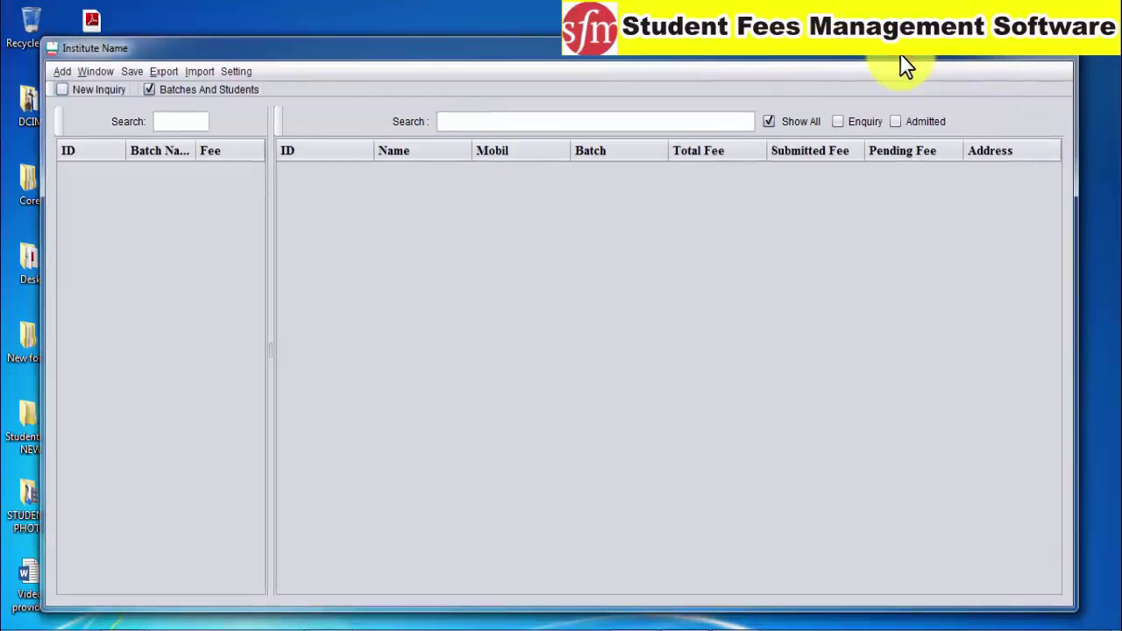
Maximize the Institute Name main window showing the empty batch and student tables
click(1031, 58)
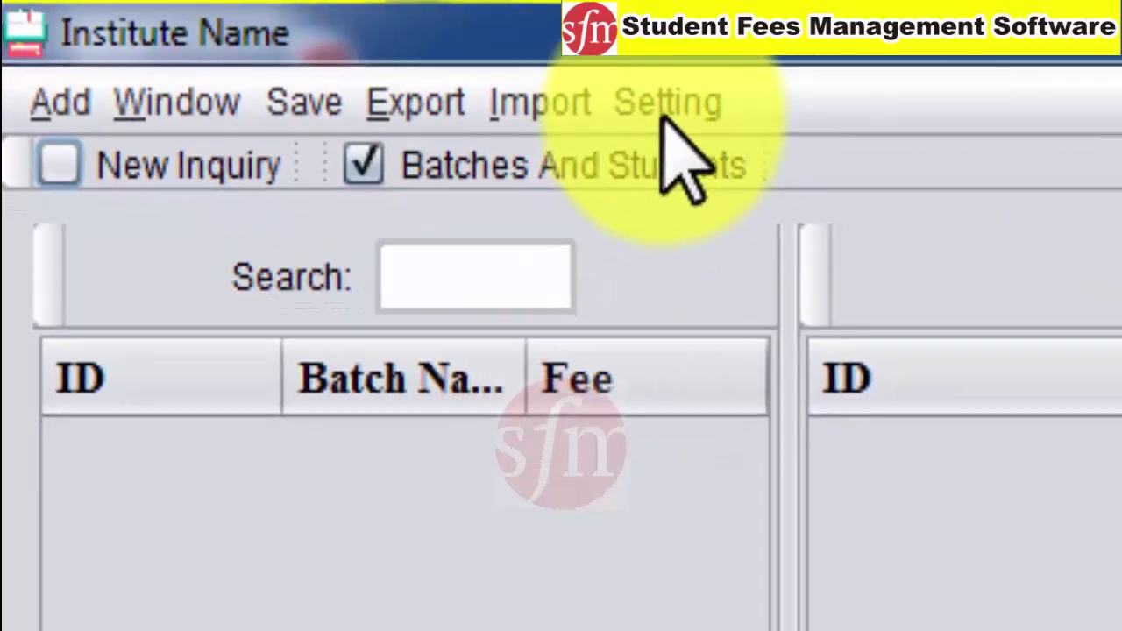
Change the institute name to TOMAR INSTITUTE through Setting > Change Insitute Name
click(666, 104)
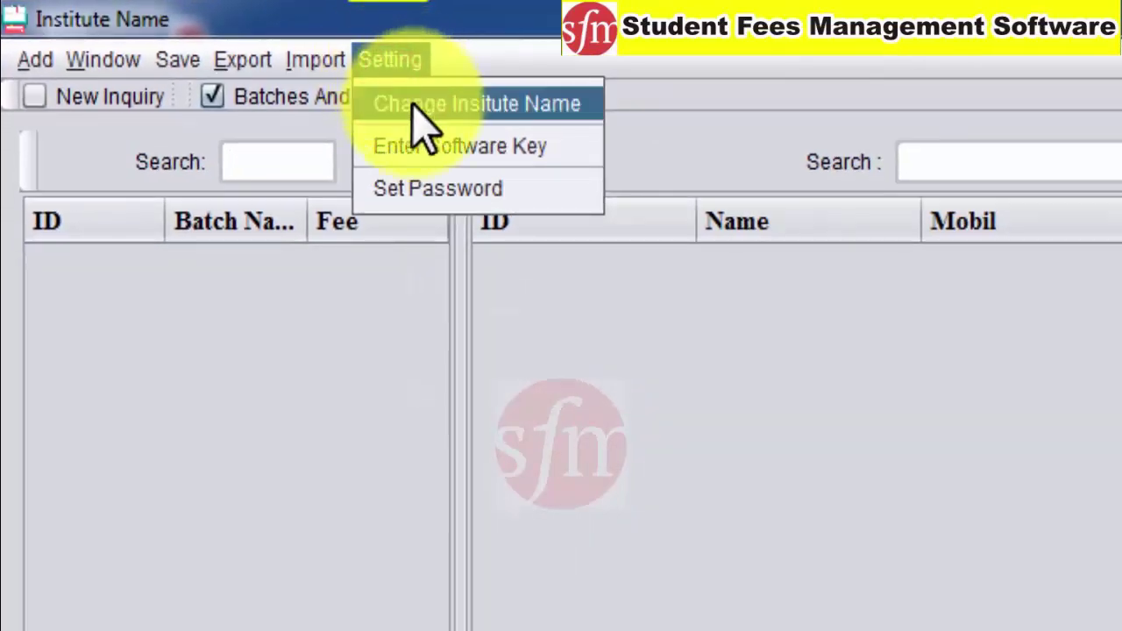
click(351, 85)
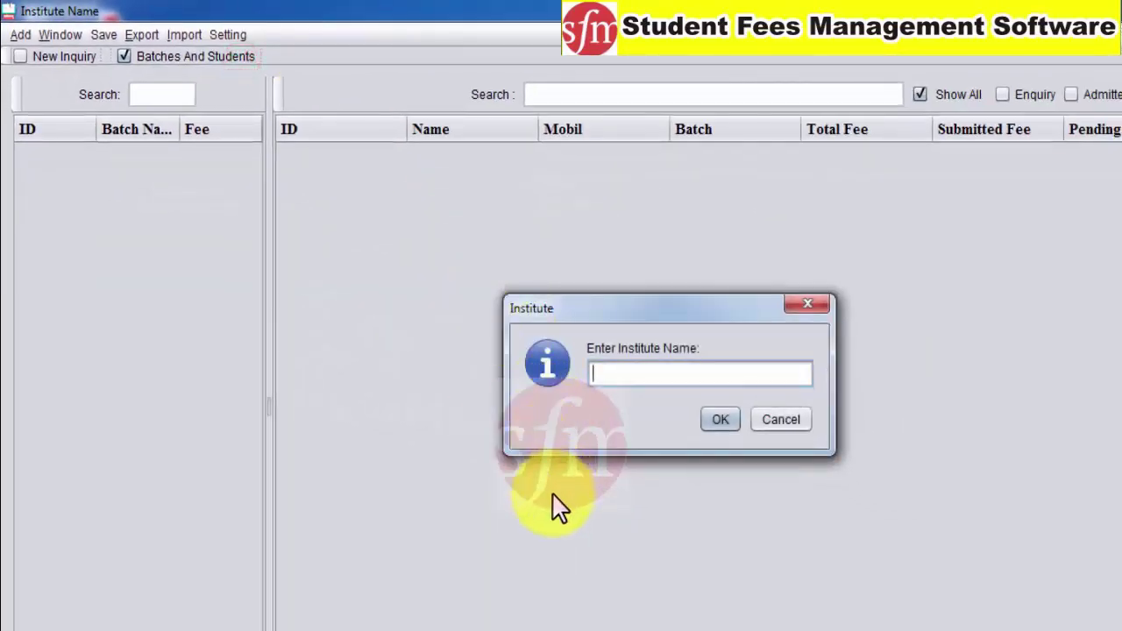
text(tomar)
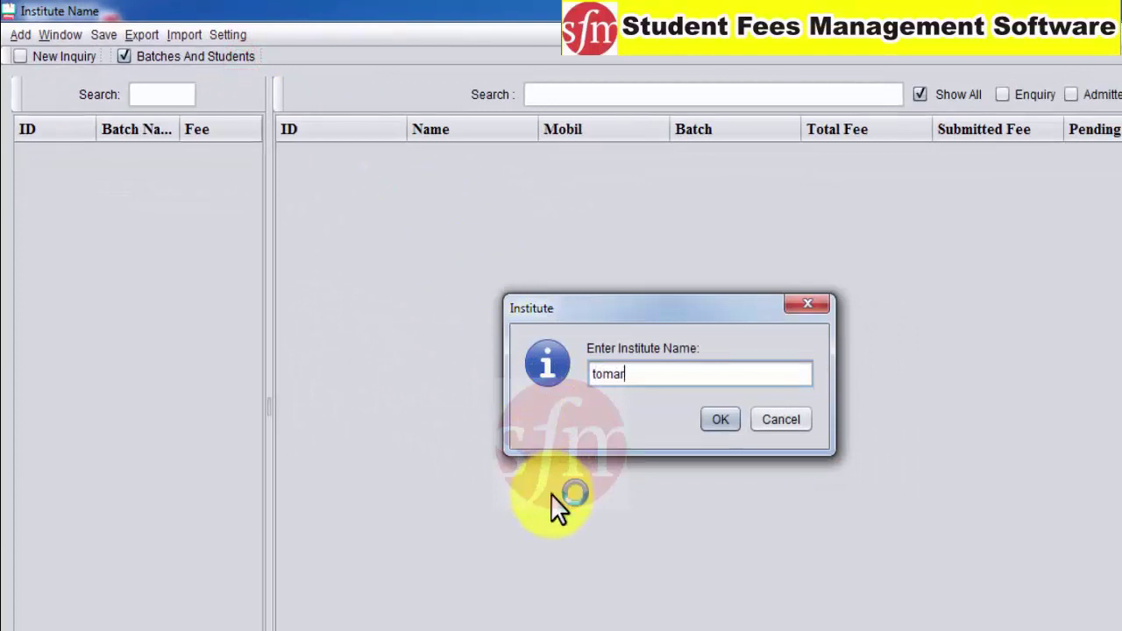
key(BackSpace)
key(BackSpace)
key(BackSpace)
key(BackSpace)
key(BackSpace)
text(TOMAR INSTITUTE)
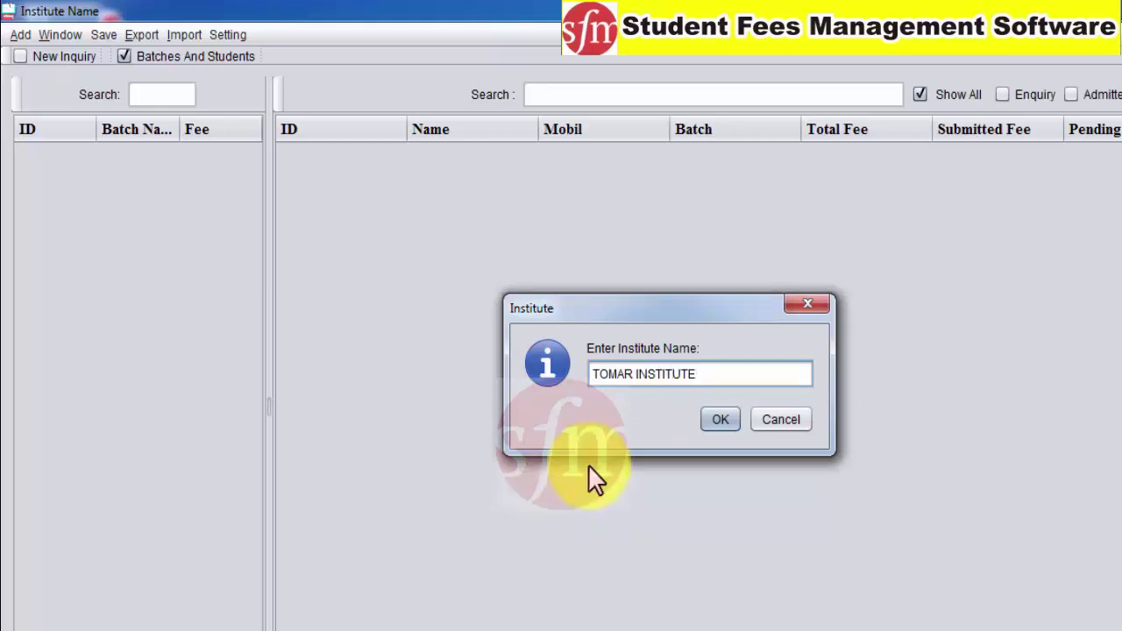
click(732, 415)
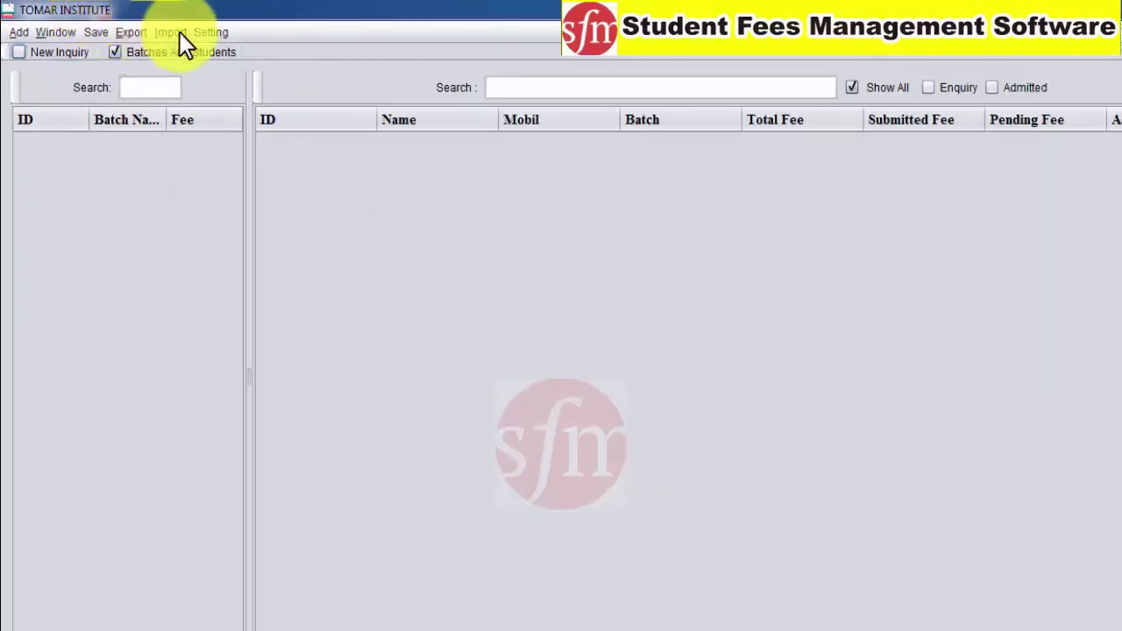
Dismiss the Export menu and open the Add menu with Add Student and Add Batch
click(201, 35)
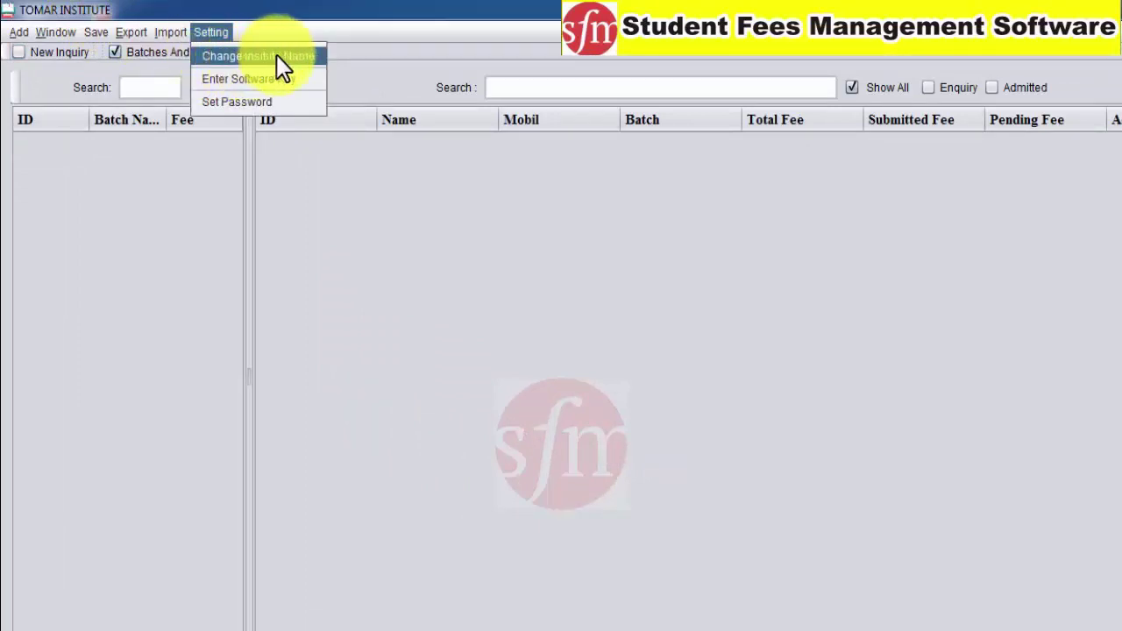
mouse_move(132, 31)
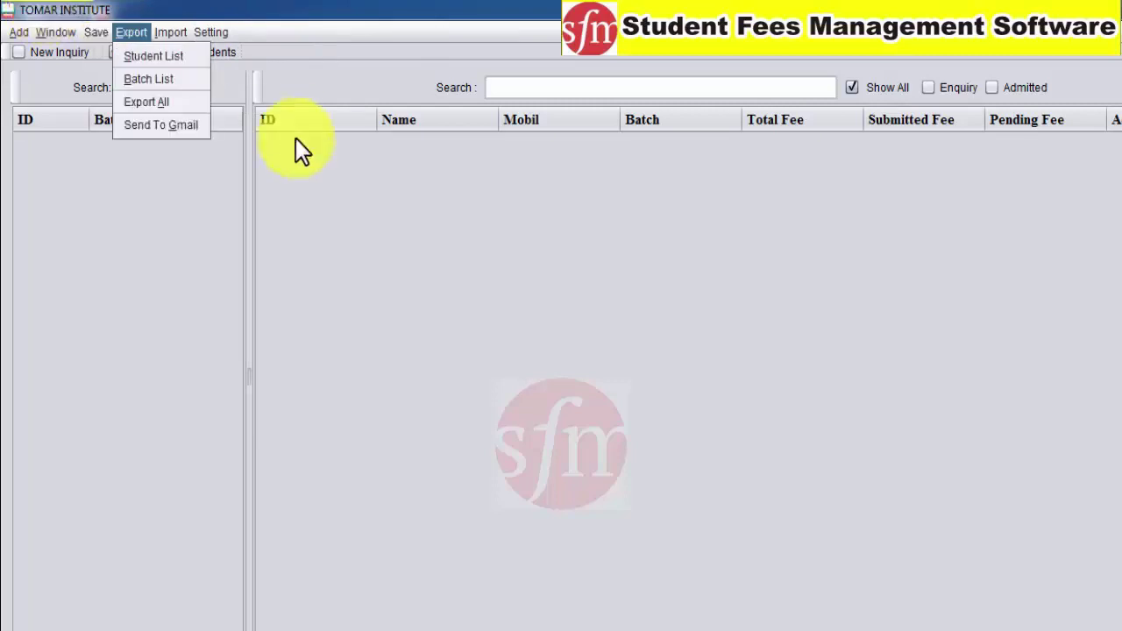
click(360, 270)
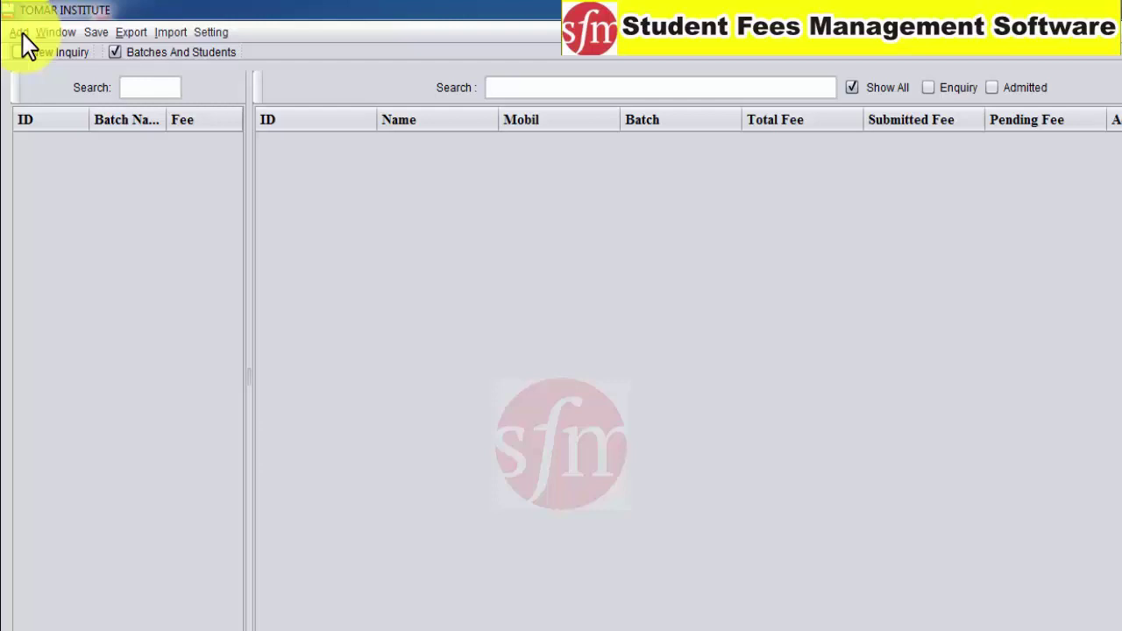
click(19, 32)
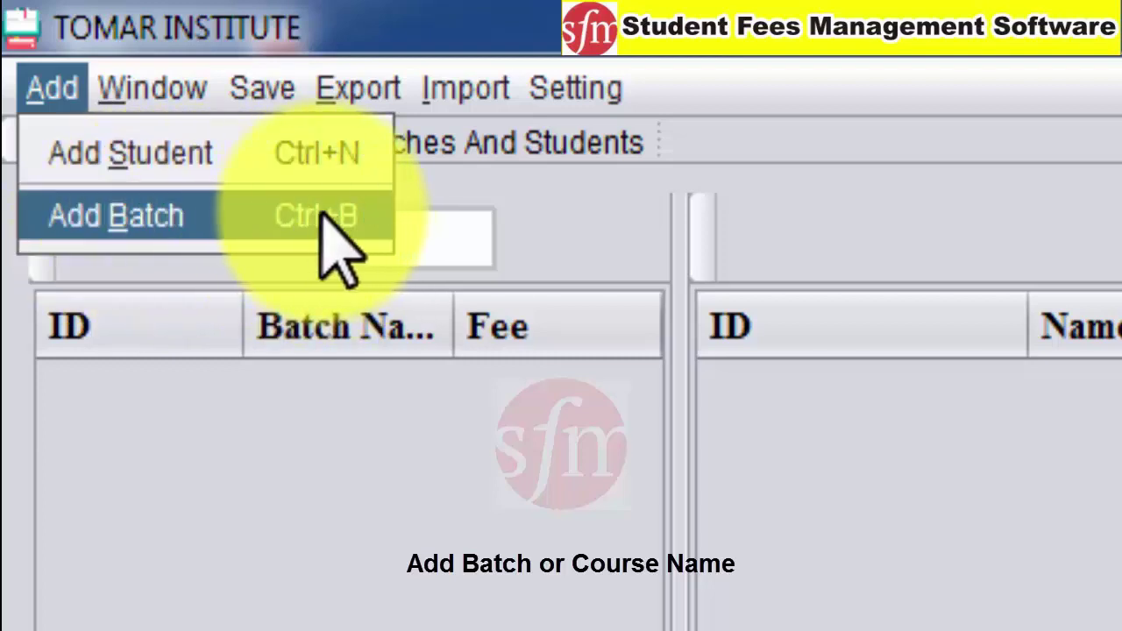
Add the DCA batch with a fee of 11000
click(158, 226)
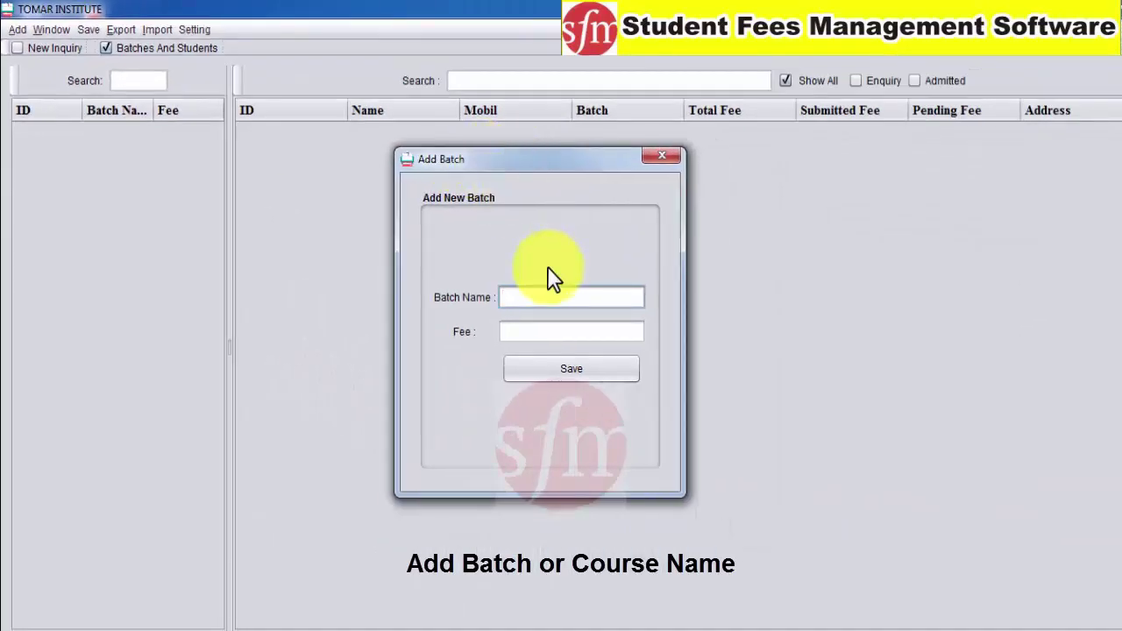
text(DCA)
click(525, 334)
text(100)
key(BackSpace)
key(BackSpace)
text(000)
click(538, 368)
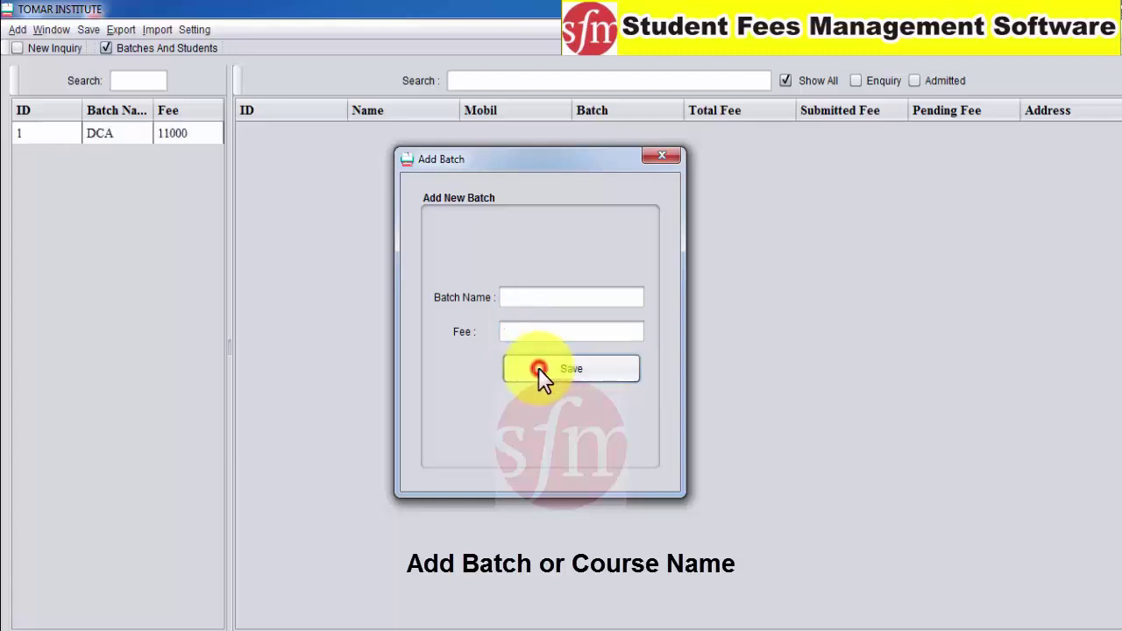
click(78, 132)
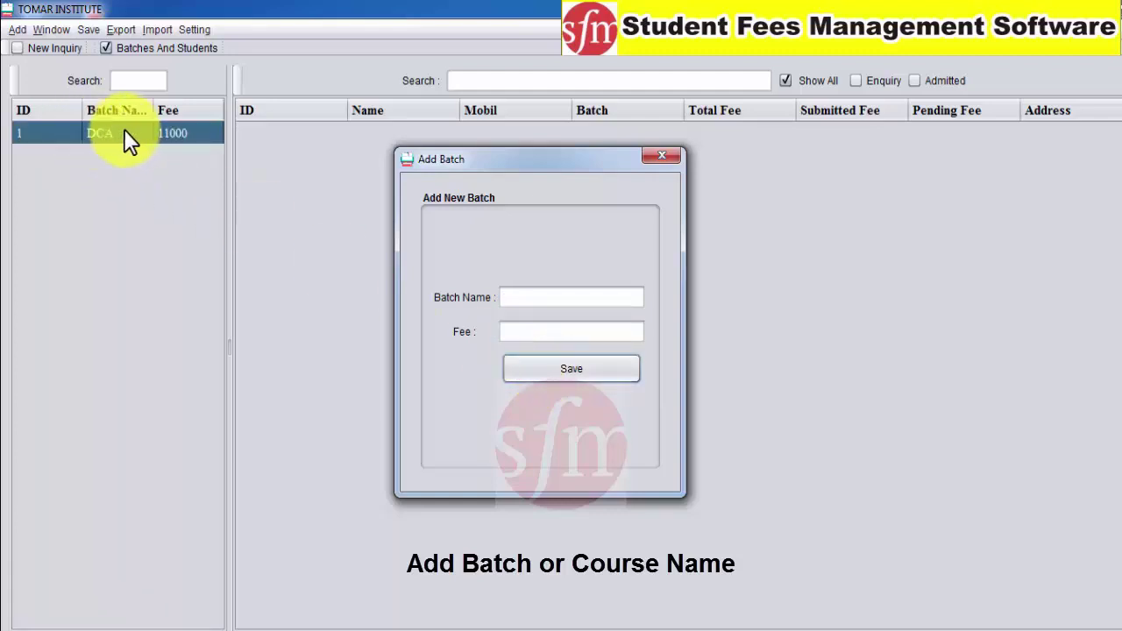
Add the PGDCA batch with a fee of 12000
click(511, 297)
text(PGD)
click(512, 332)
text(12000)
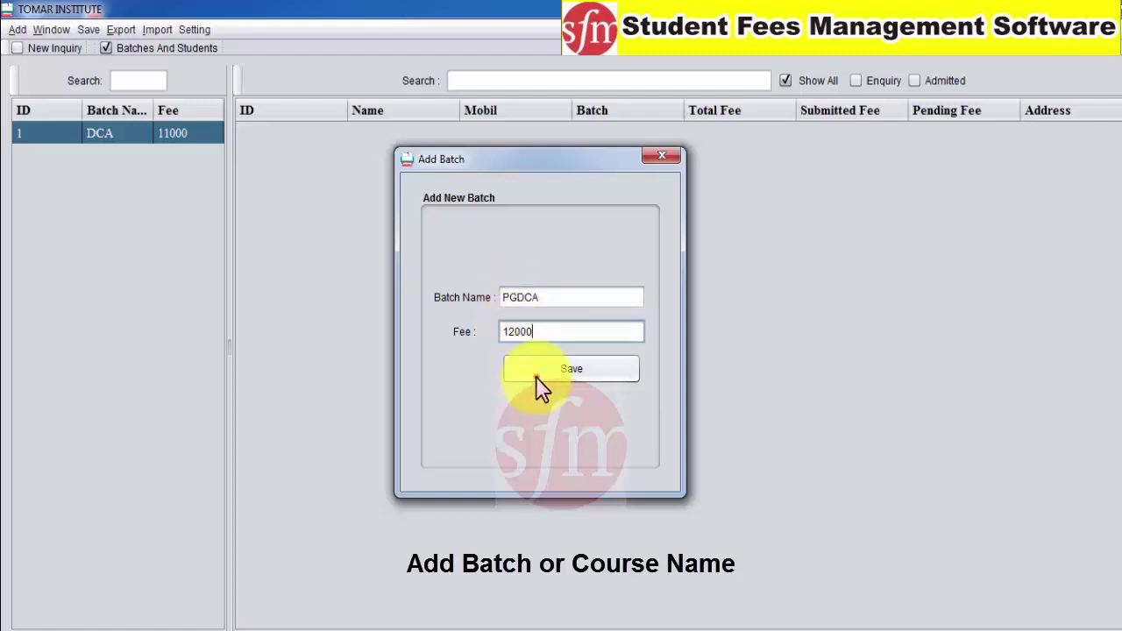
click(529, 370)
Add the CPCT batch with a fee of 4000, close the form, and select PGDCA
click(554, 304)
text(CP)
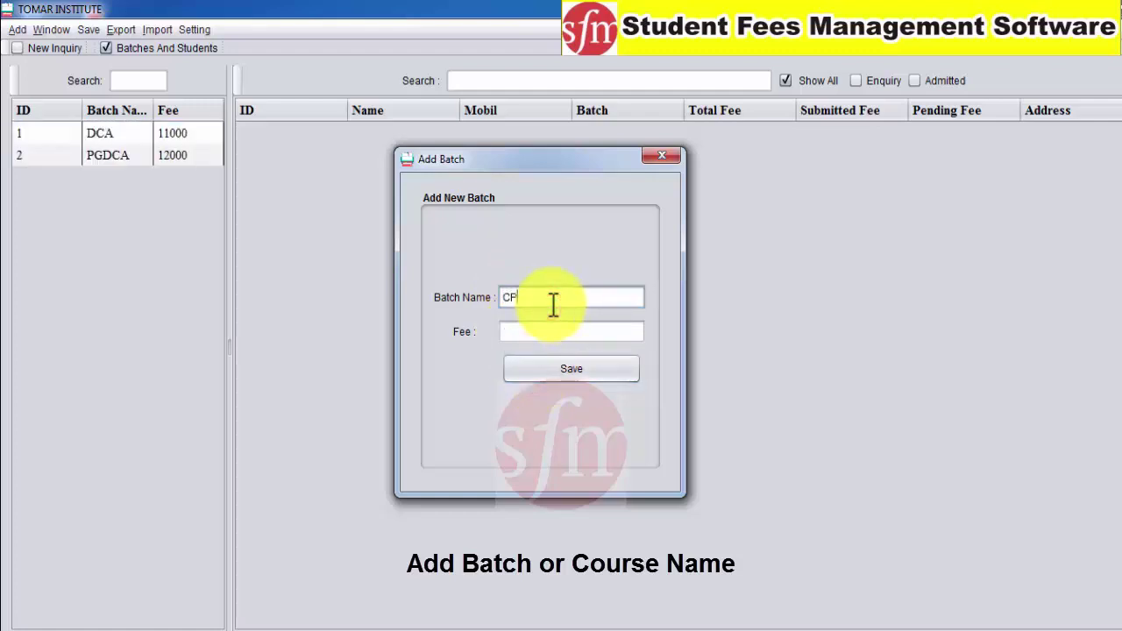
text(CT)
click(547, 326)
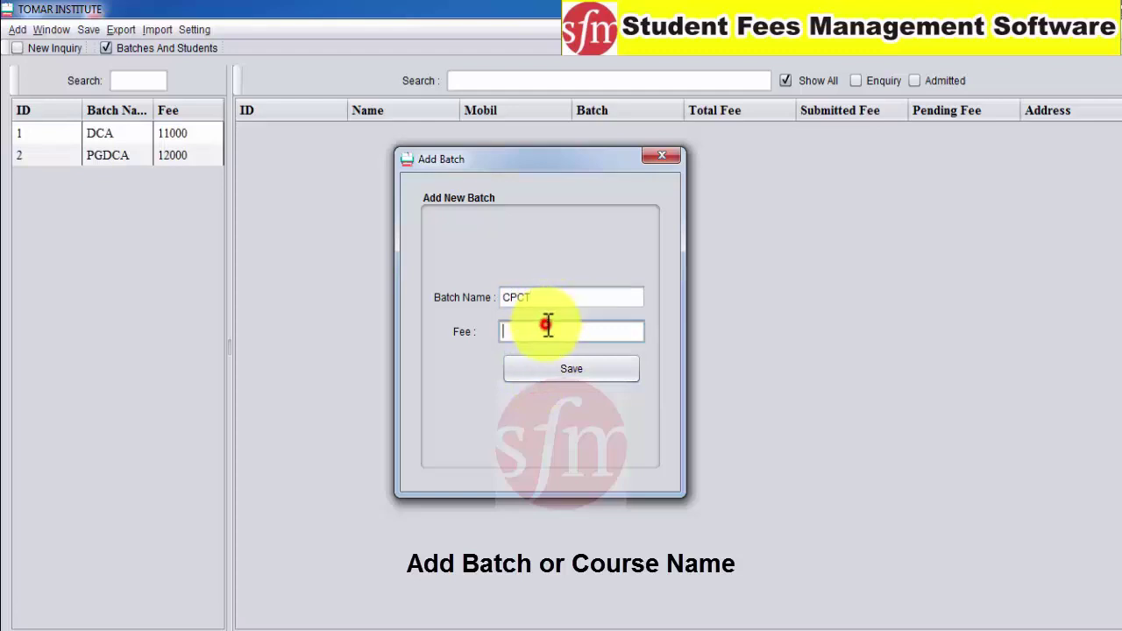
text(4000)
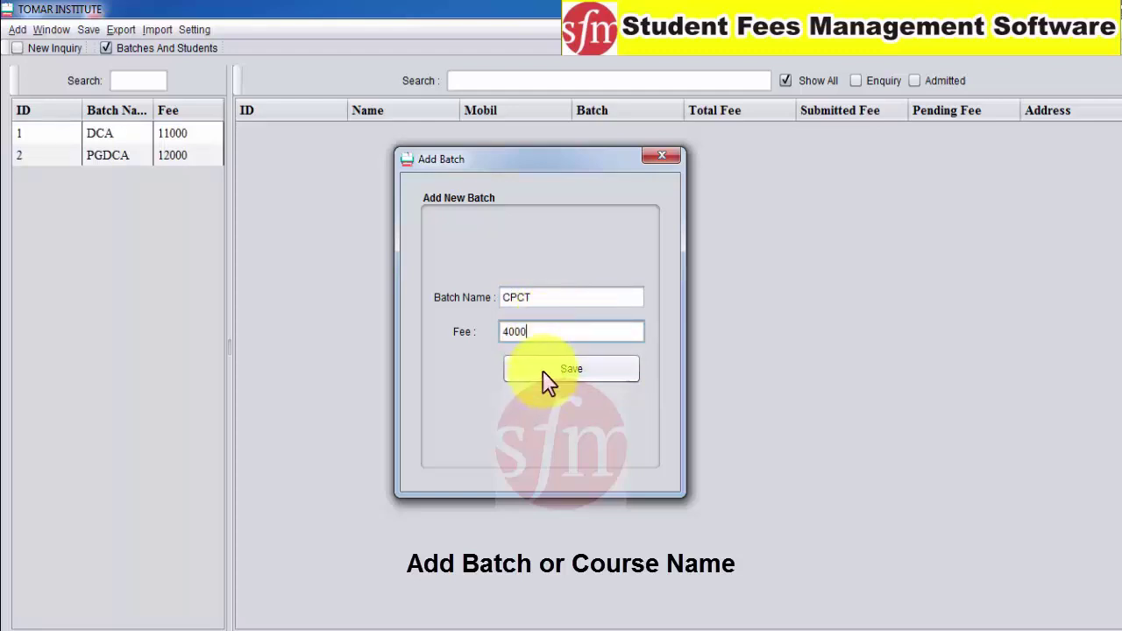
click(545, 377)
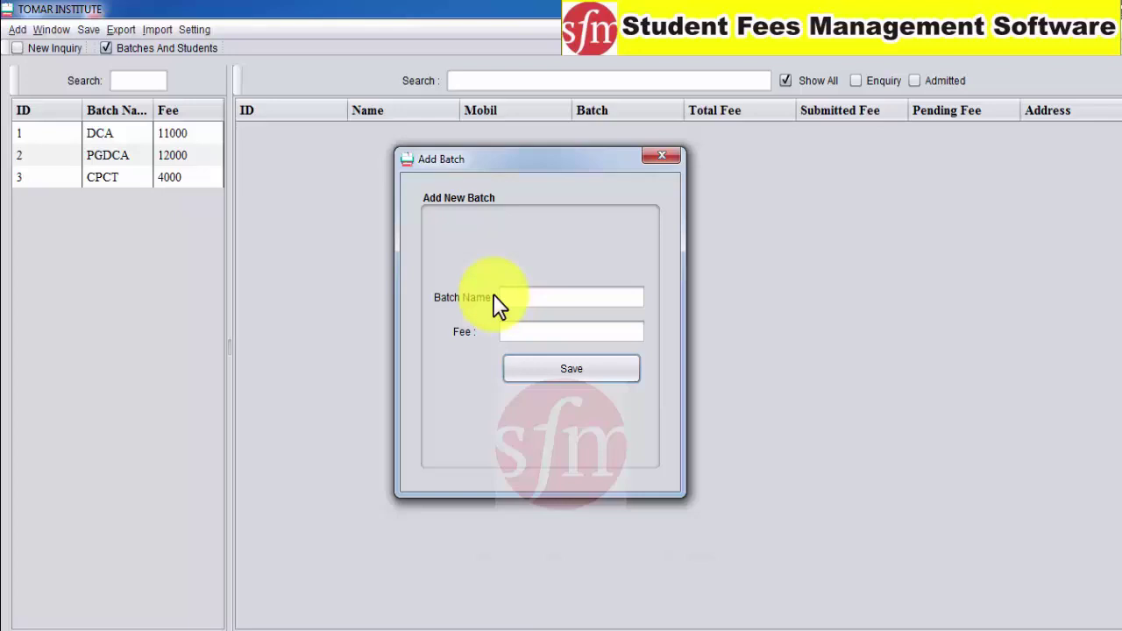
click(661, 156)
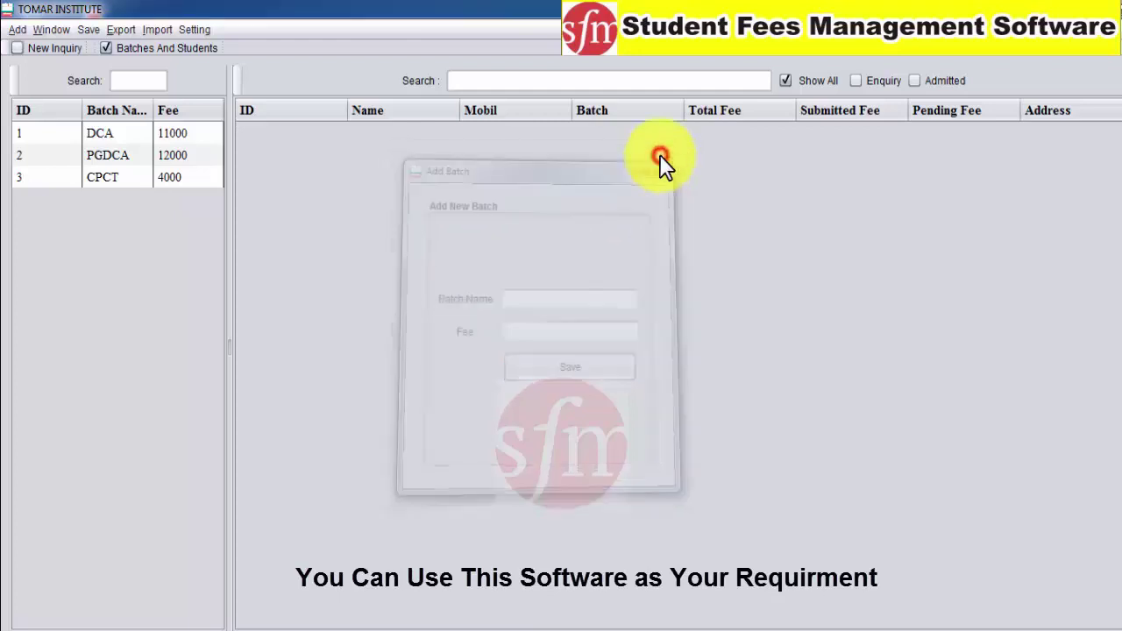
click(106, 153)
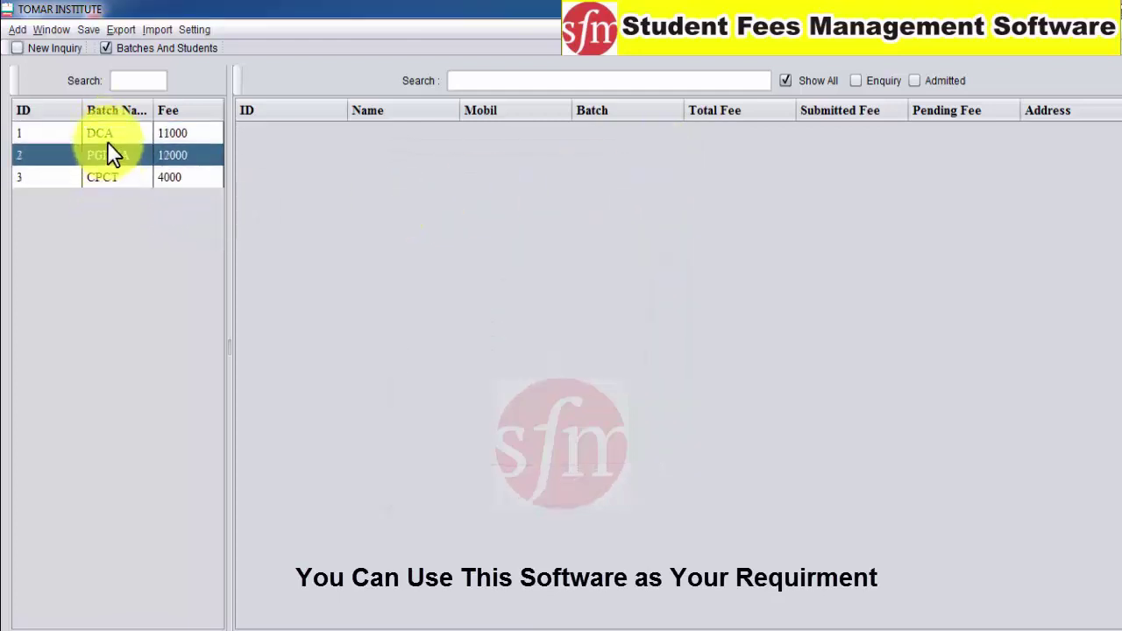
click(107, 177)
click(93, 133)
click(91, 178)
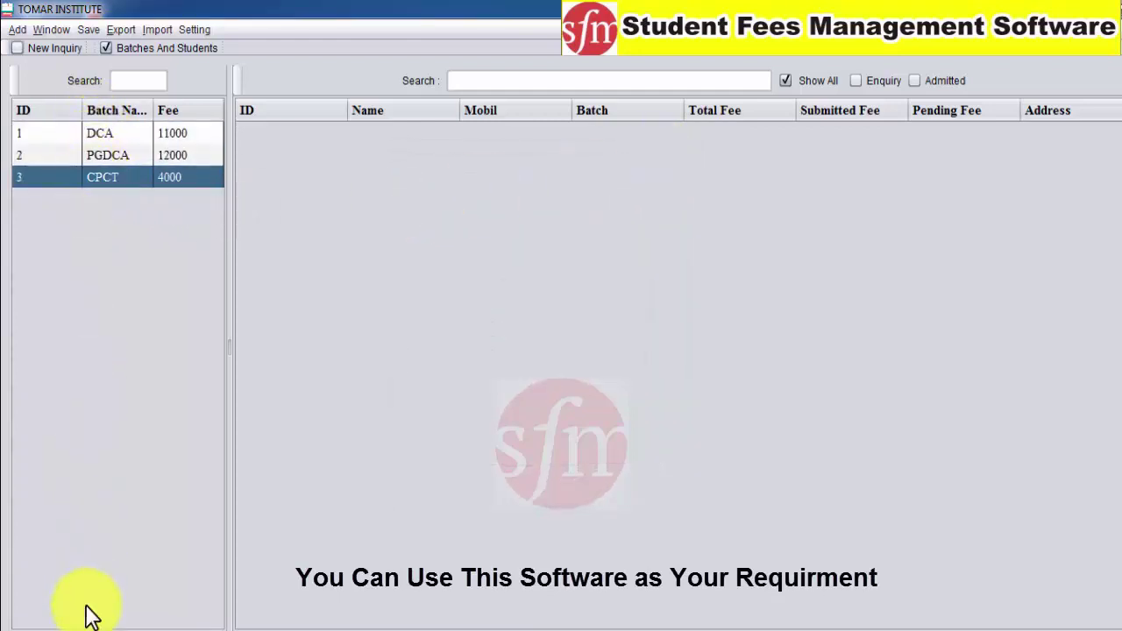
click(128, 133)
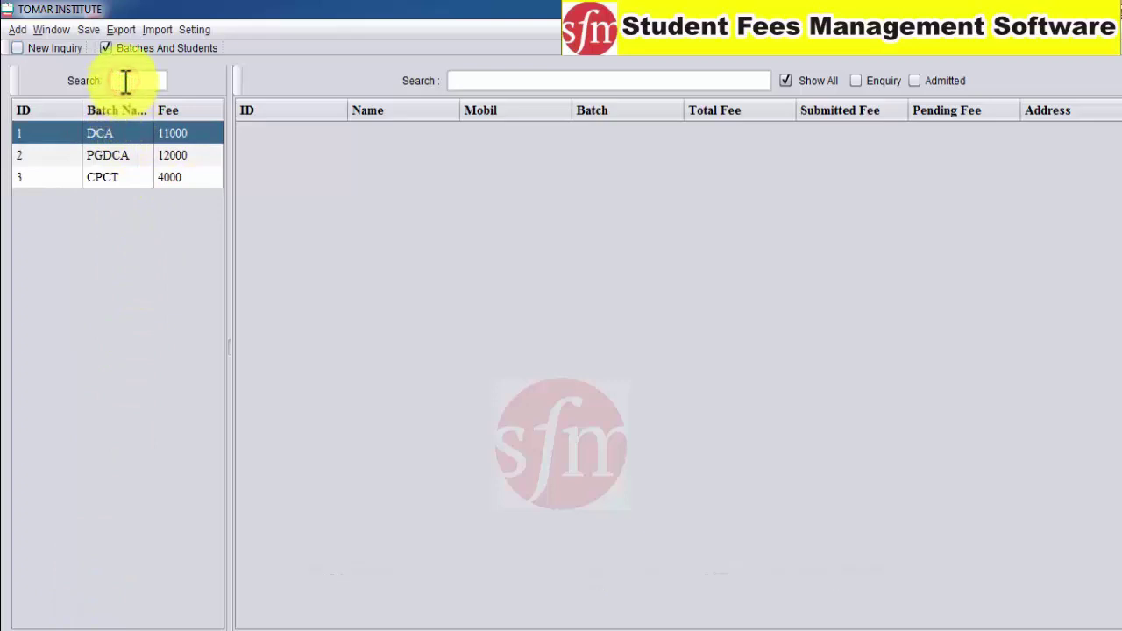
click(125, 81)
text(DCA)
click(138, 155)
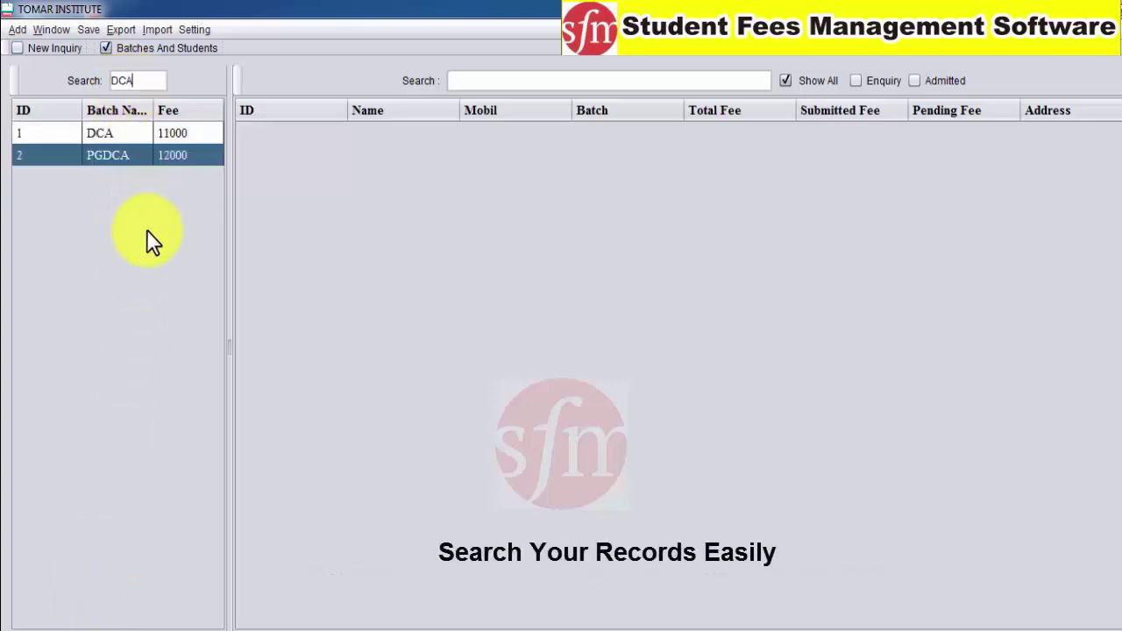
click(99, 135)
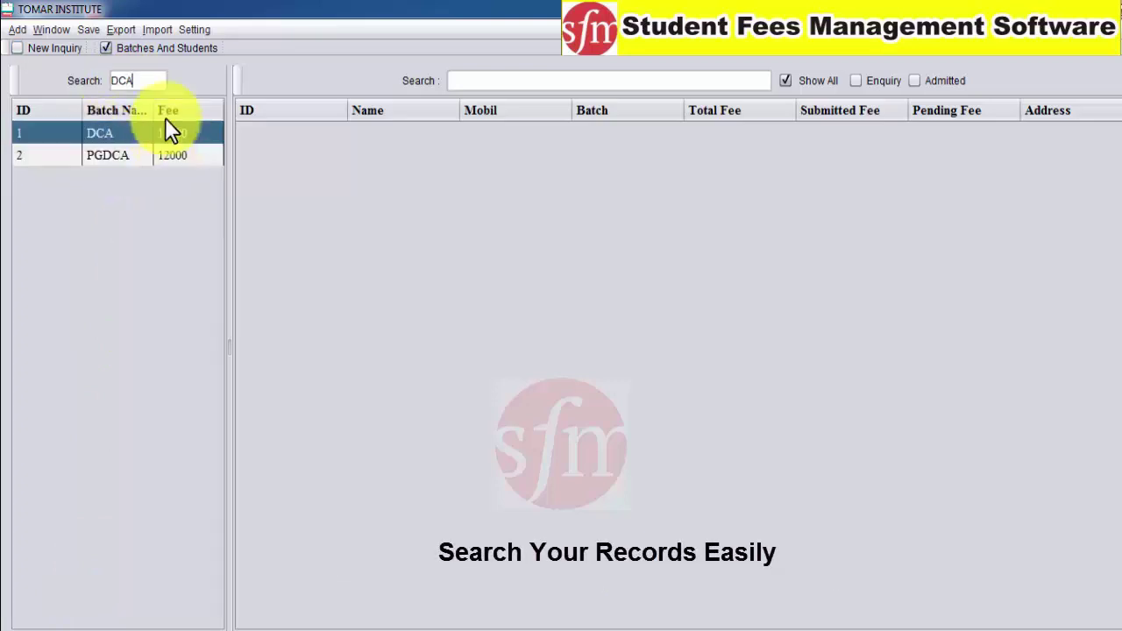
key(BackSpace)
key(BackSpace)
key(BackSpace)
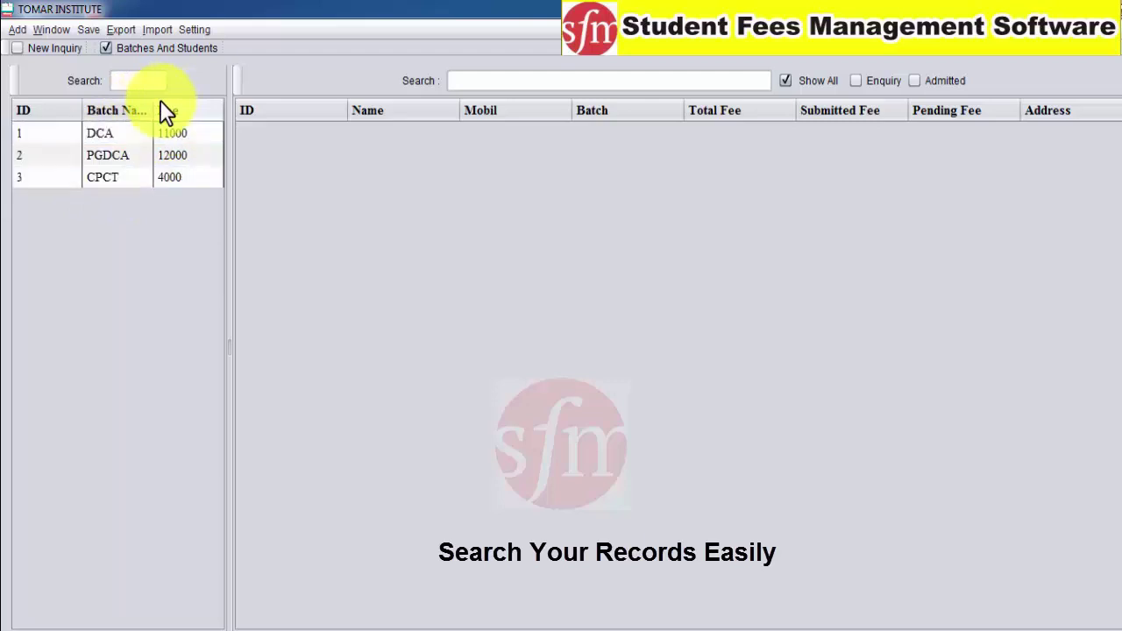
text(CPC)
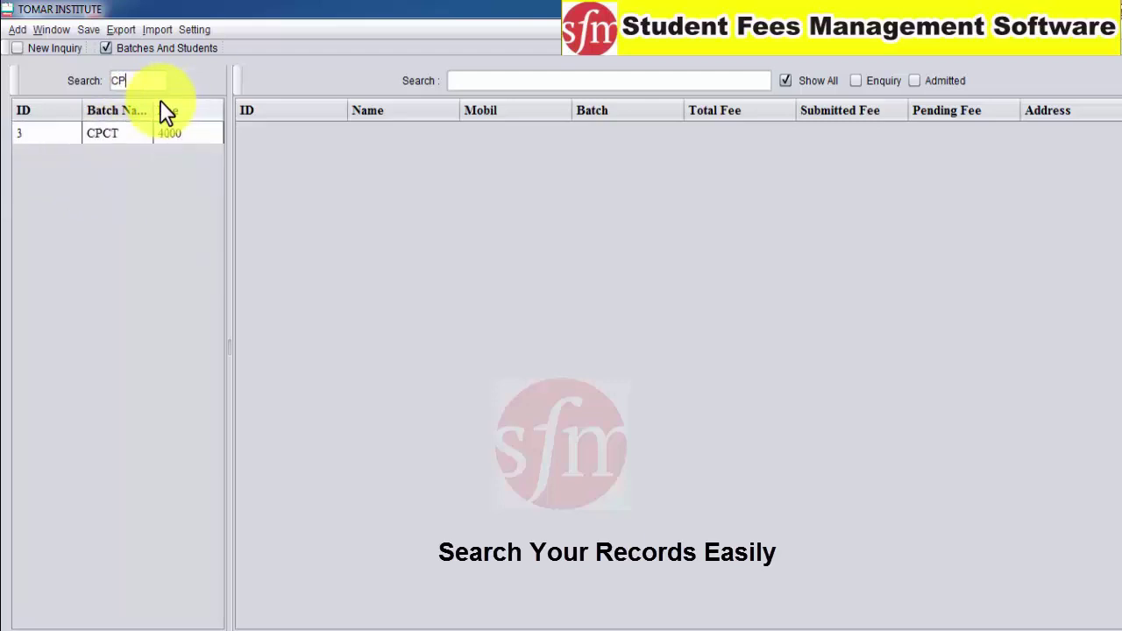
key(BackSpace)
key(BackSpace)
key(BackSpace)
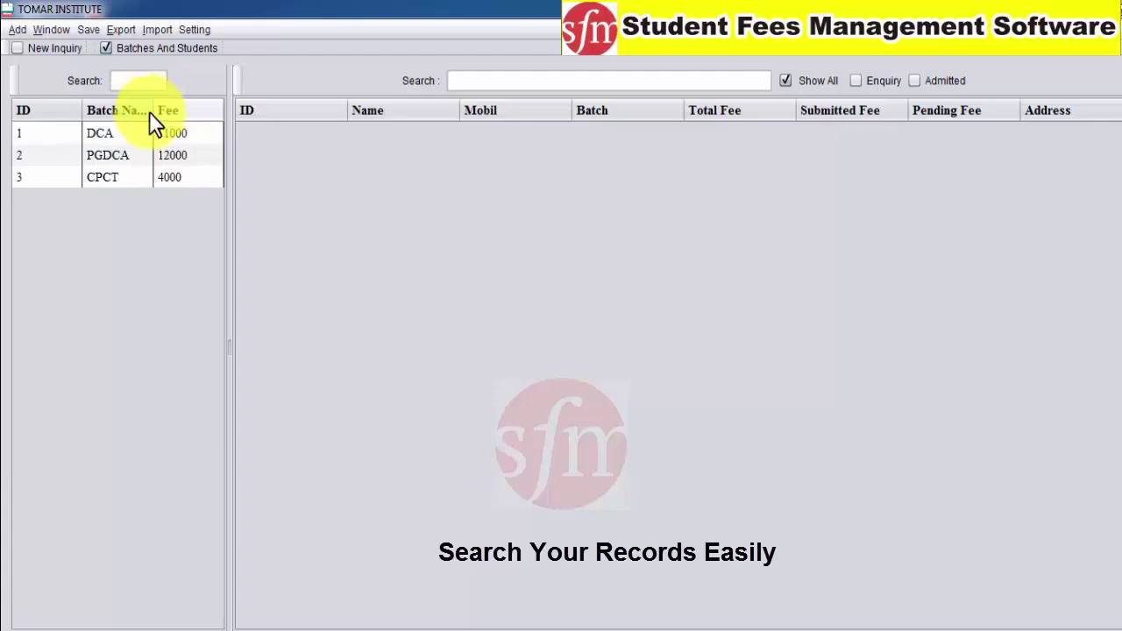
click(141, 133)
click(117, 178)
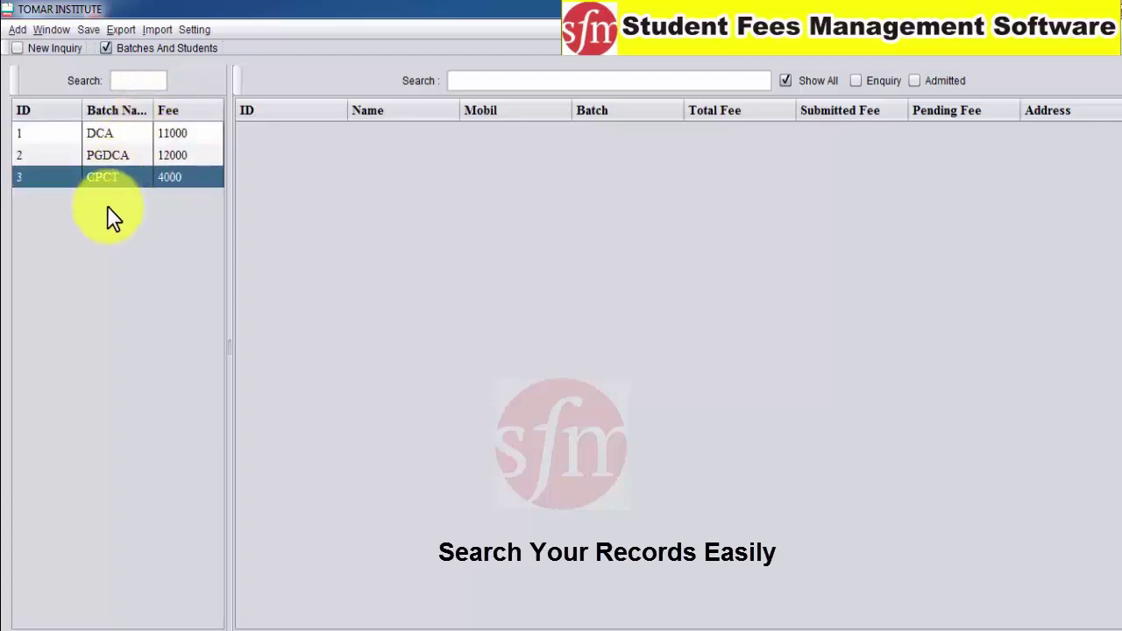
click(55, 155)
click(54, 134)
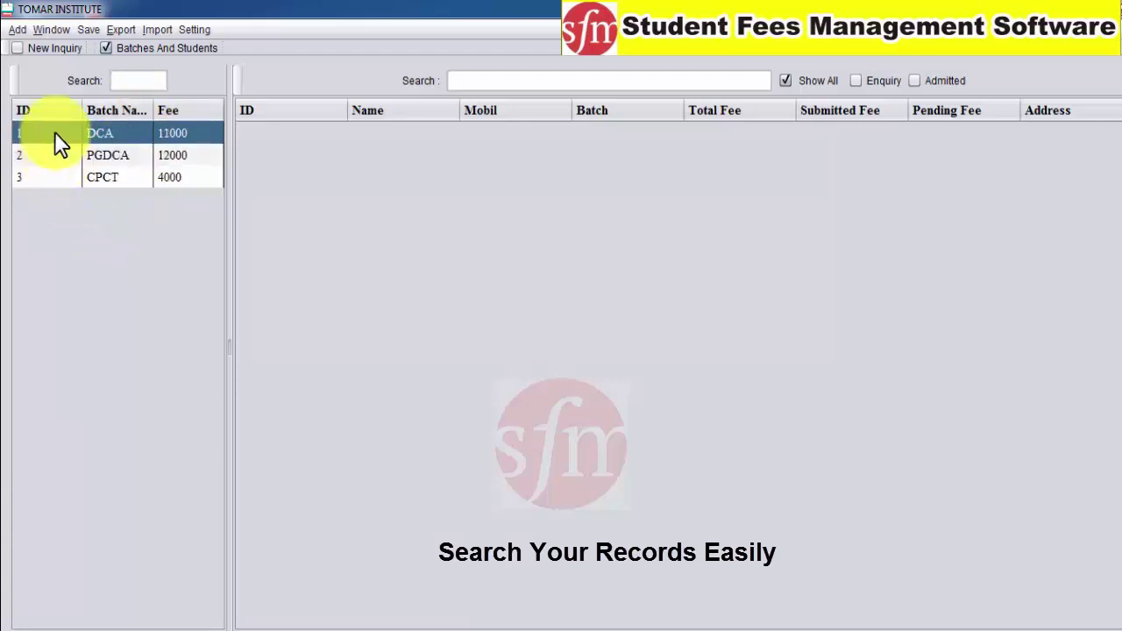
click(54, 177)
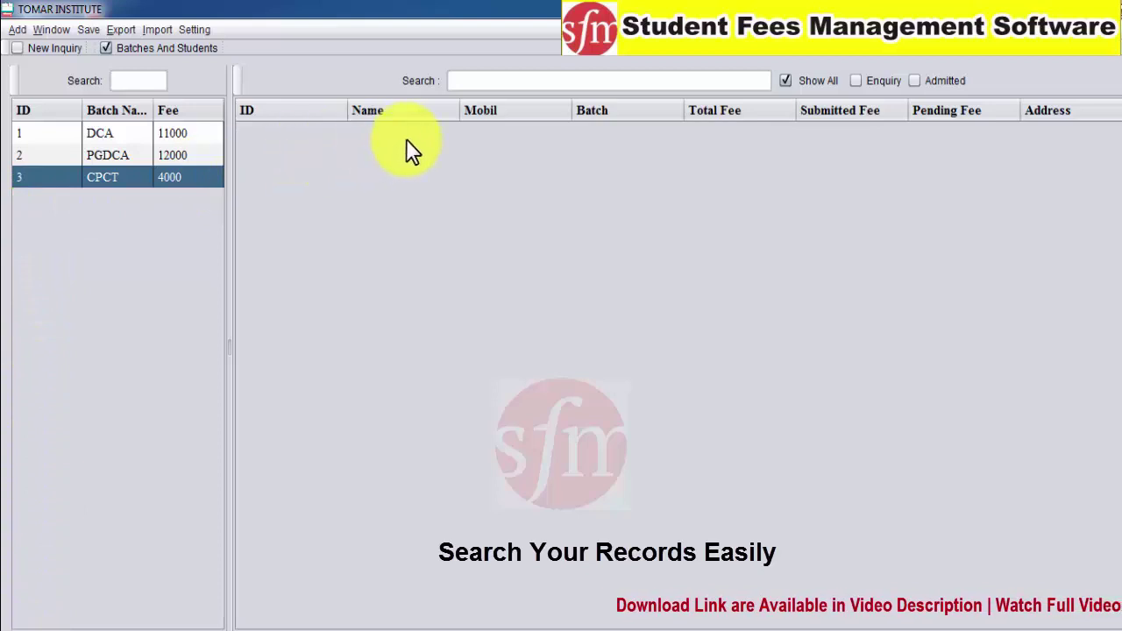
click(144, 132)
click(109, 155)
click(109, 132)
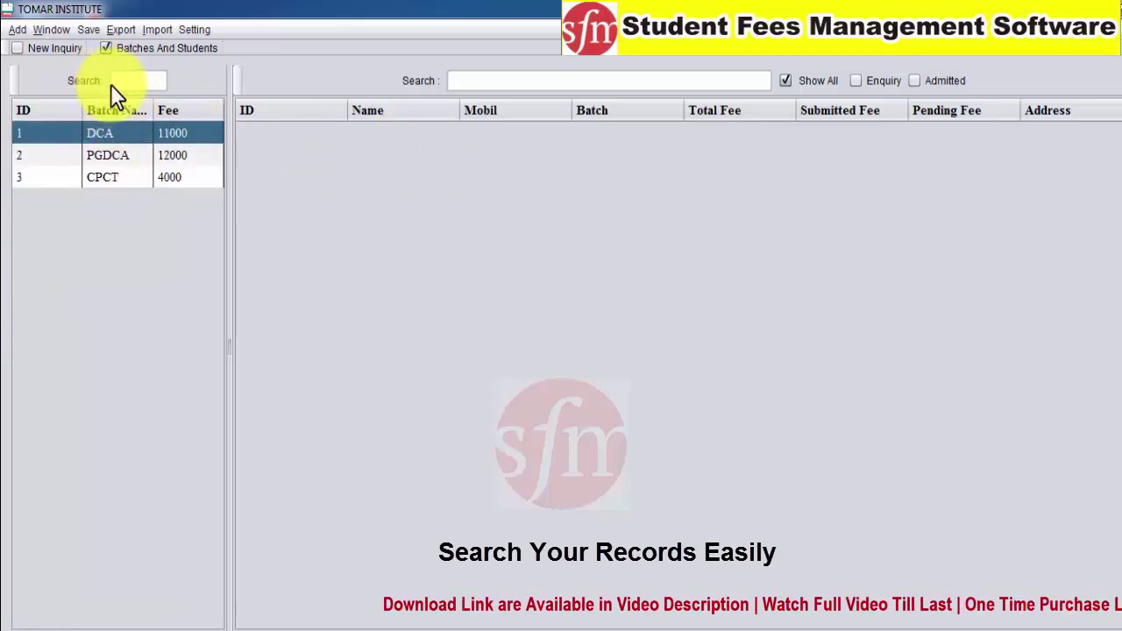
click(125, 81)
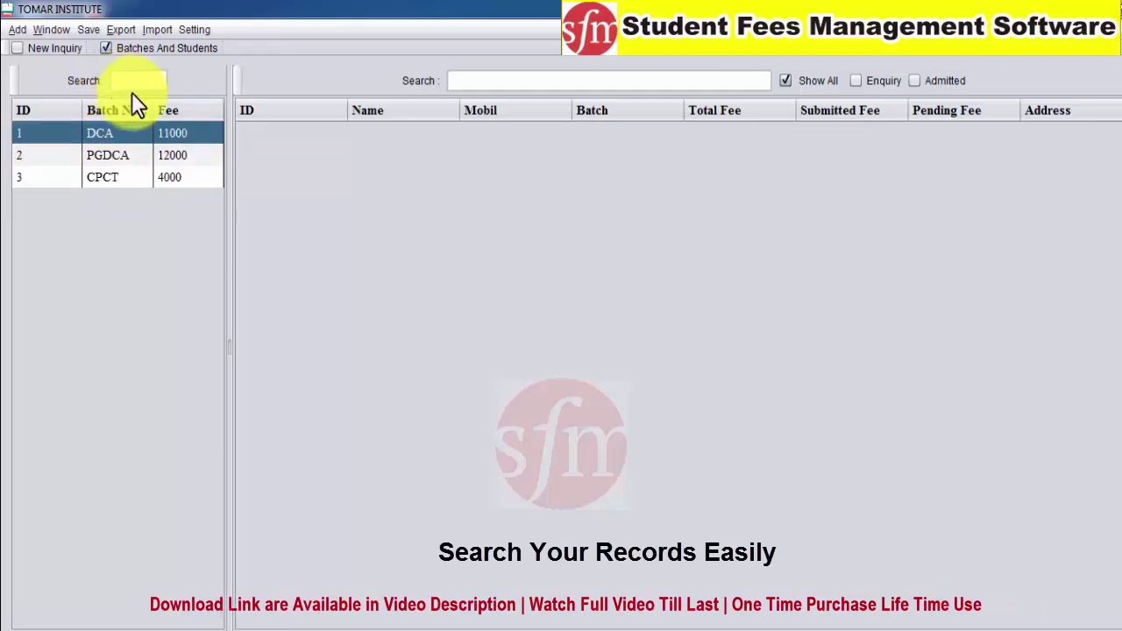
click(112, 158)
click(107, 132)
drag(106, 131, 115, 199)
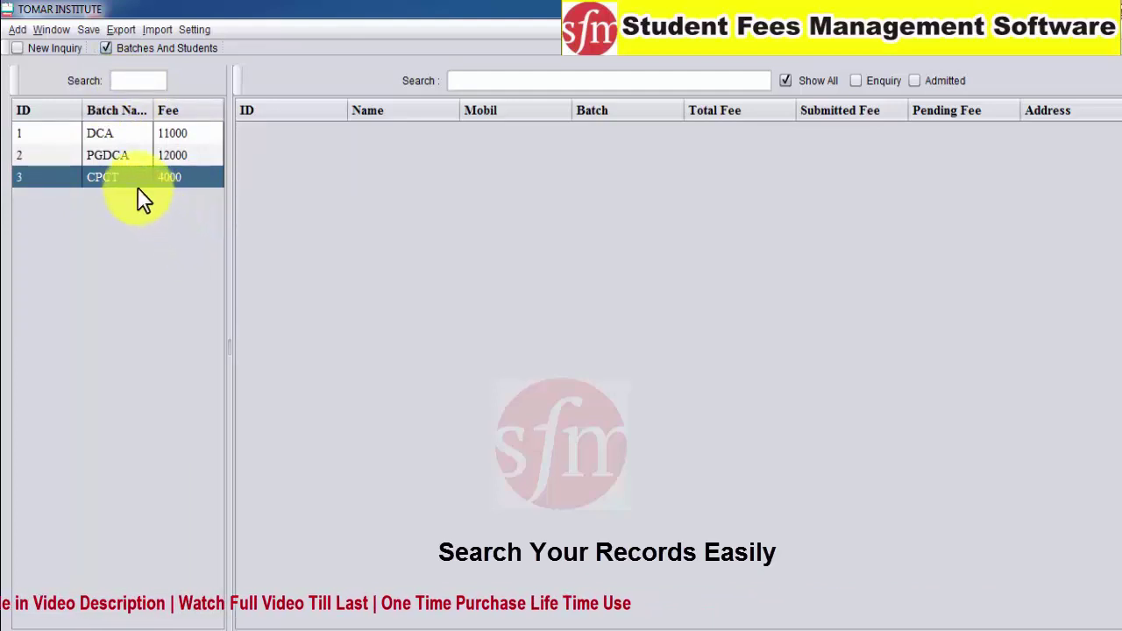
click(113, 133)
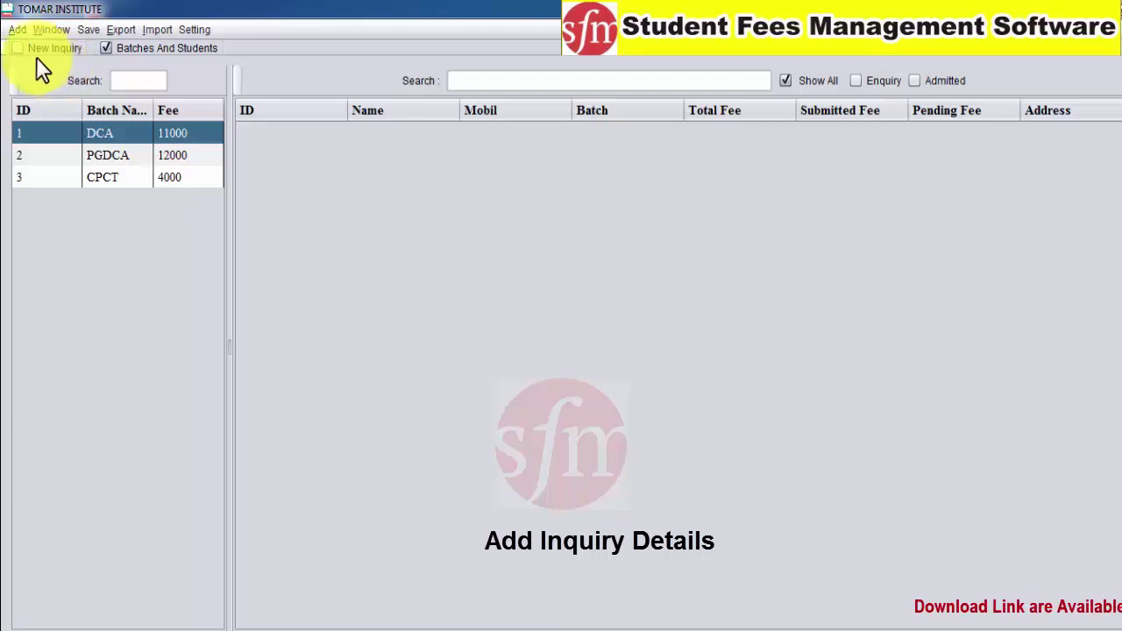
Start a new inquiry and fill in the student's name, address, college and mobile number
click(19, 47)
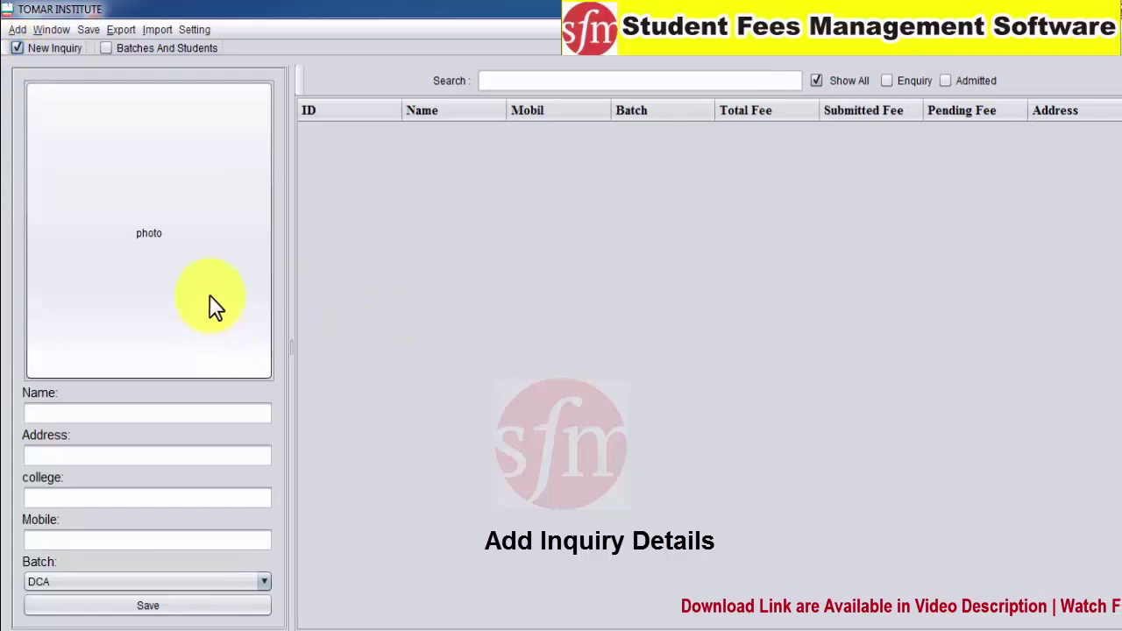
click(77, 419)
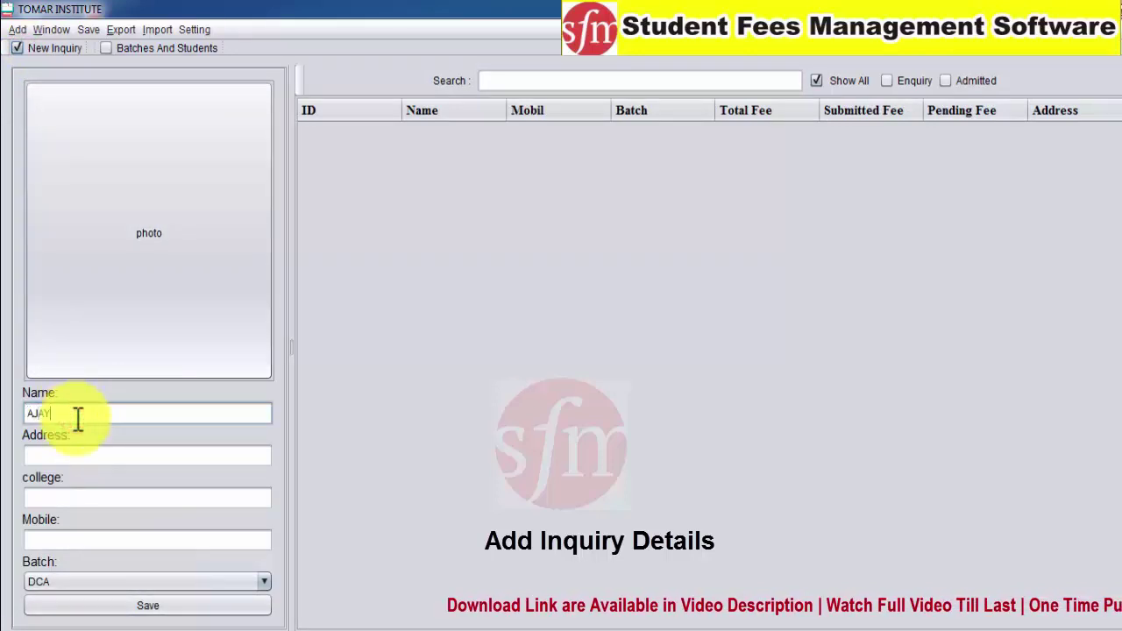
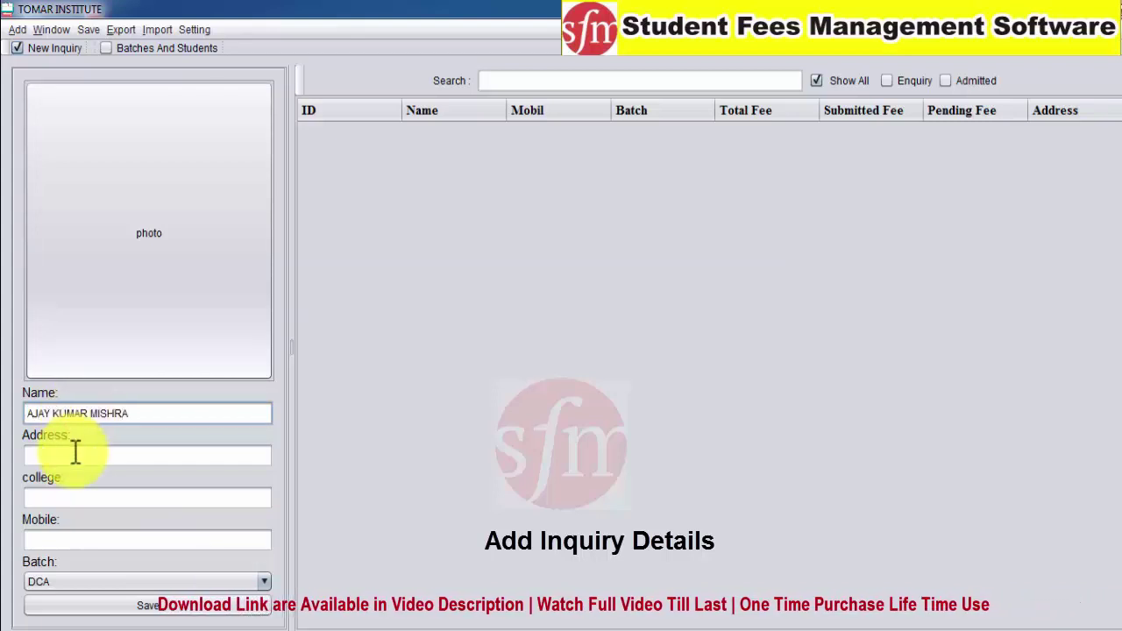
click(75, 451)
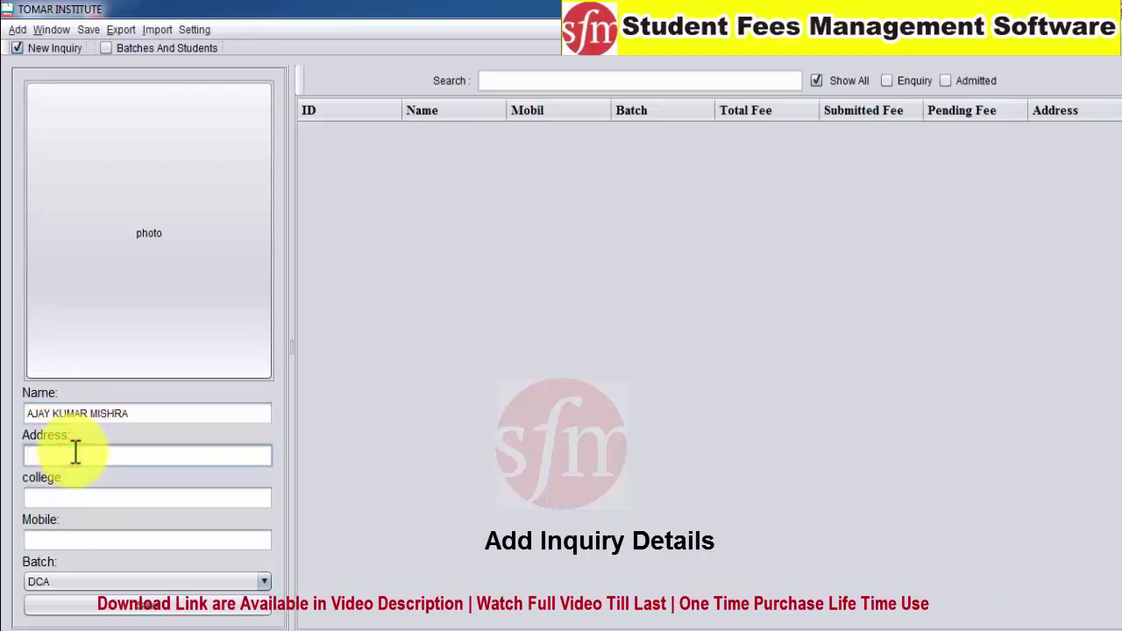
text(NEAR B)
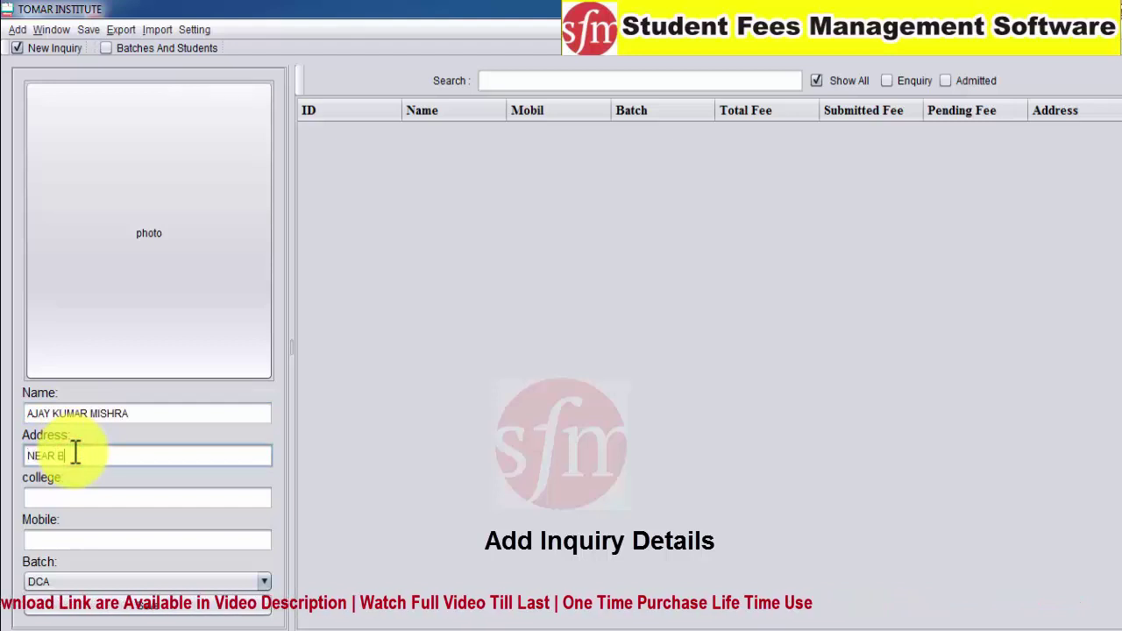
text(US STAN)
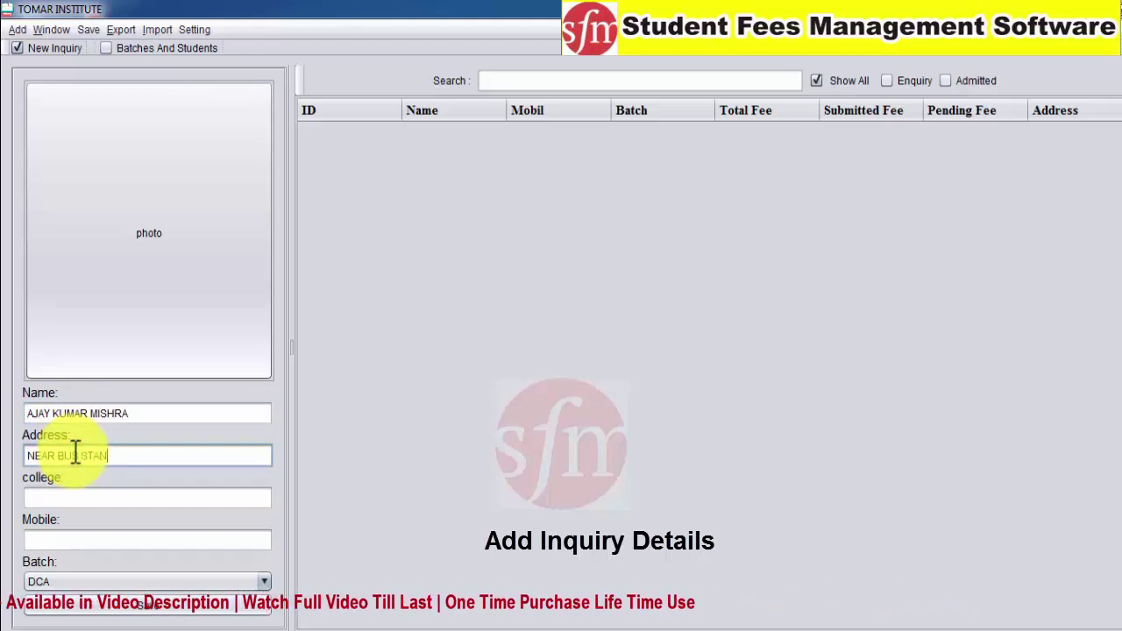
text(D)
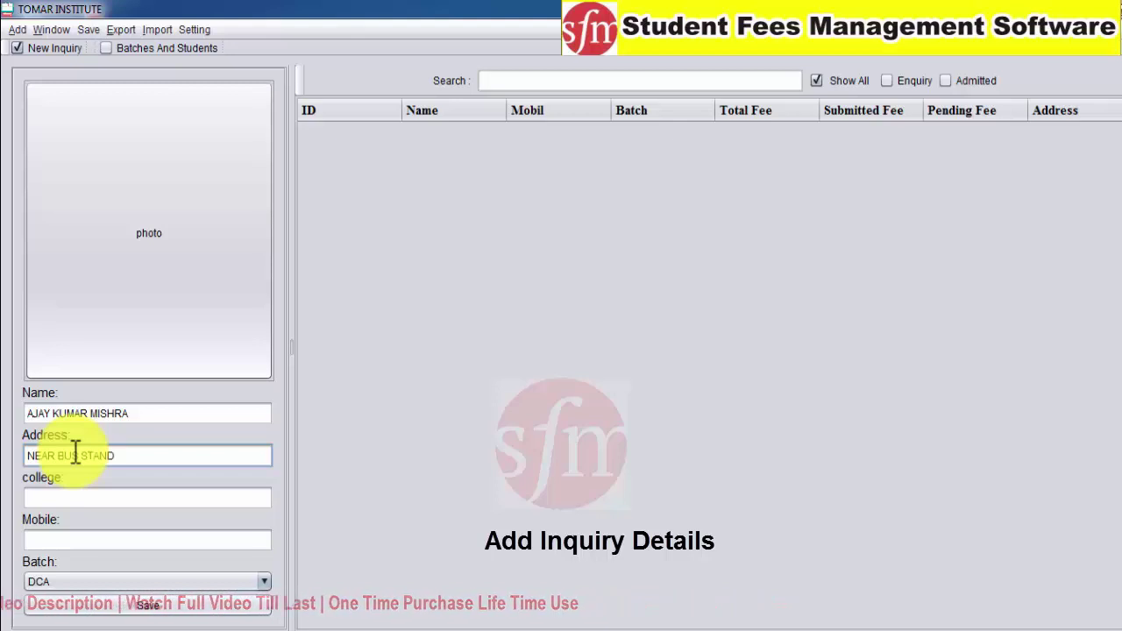
text( BARELA)
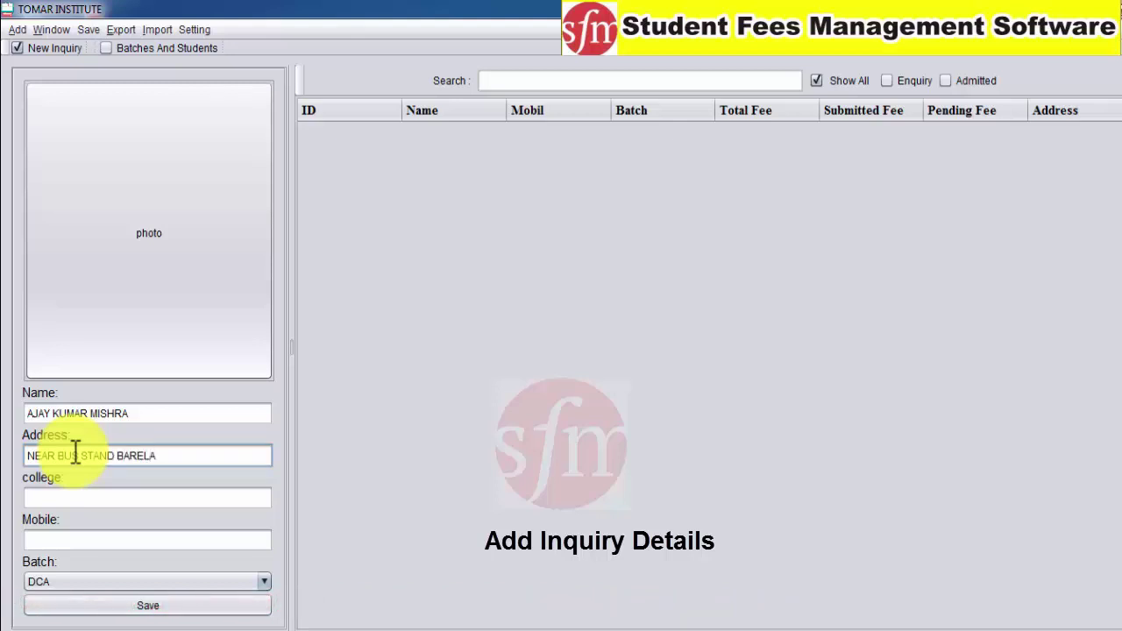
click(78, 497)
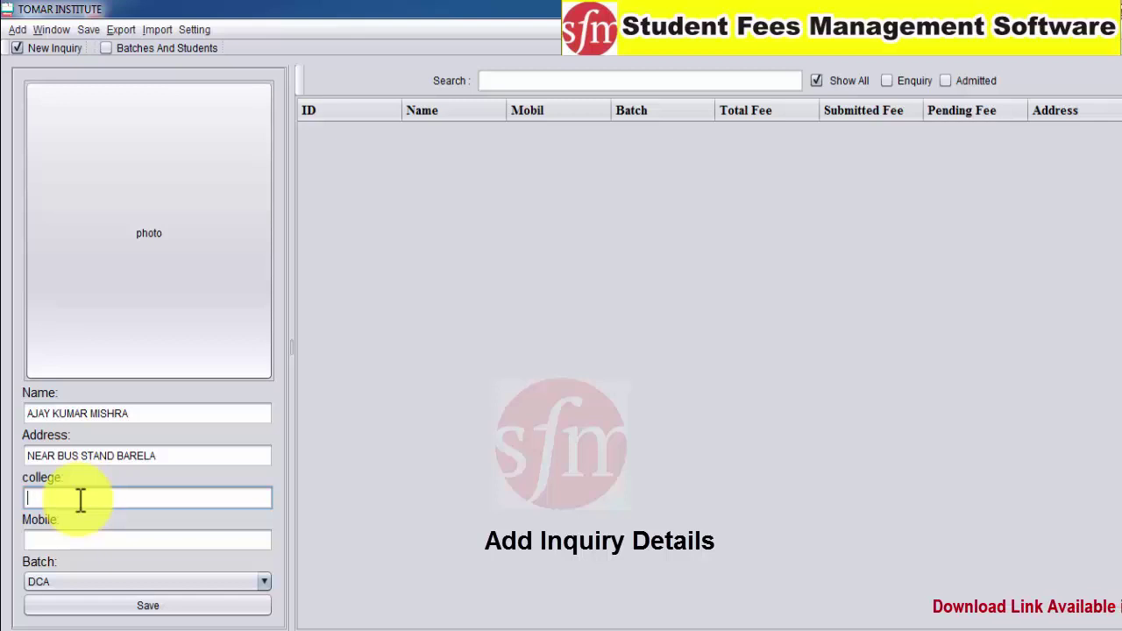
text(GOVT)
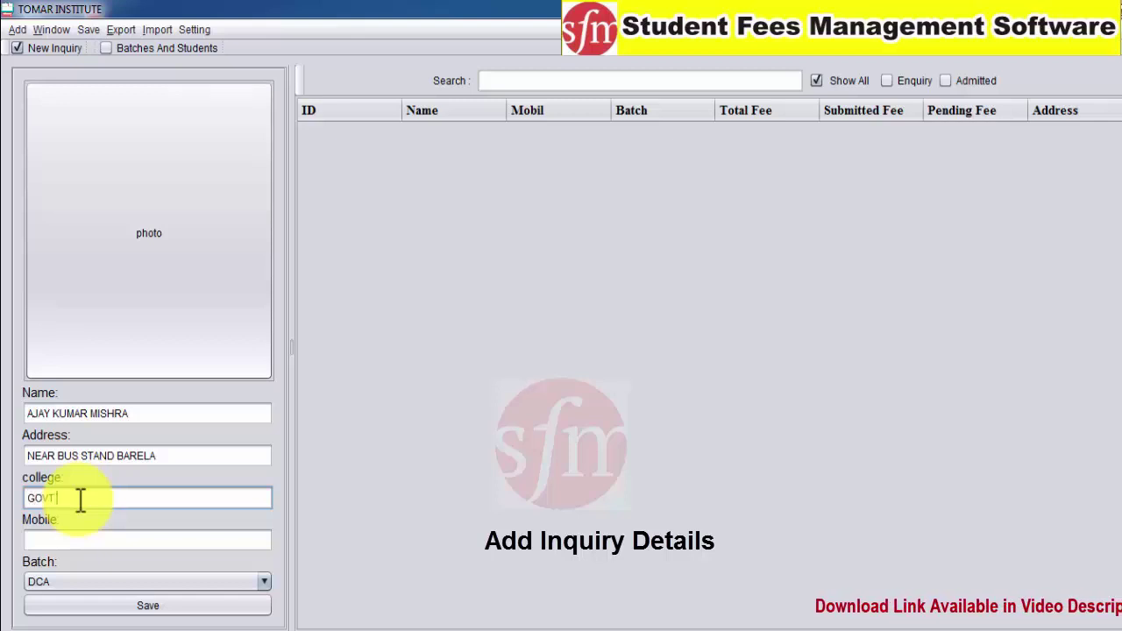
text( SCHOOL BARELA)
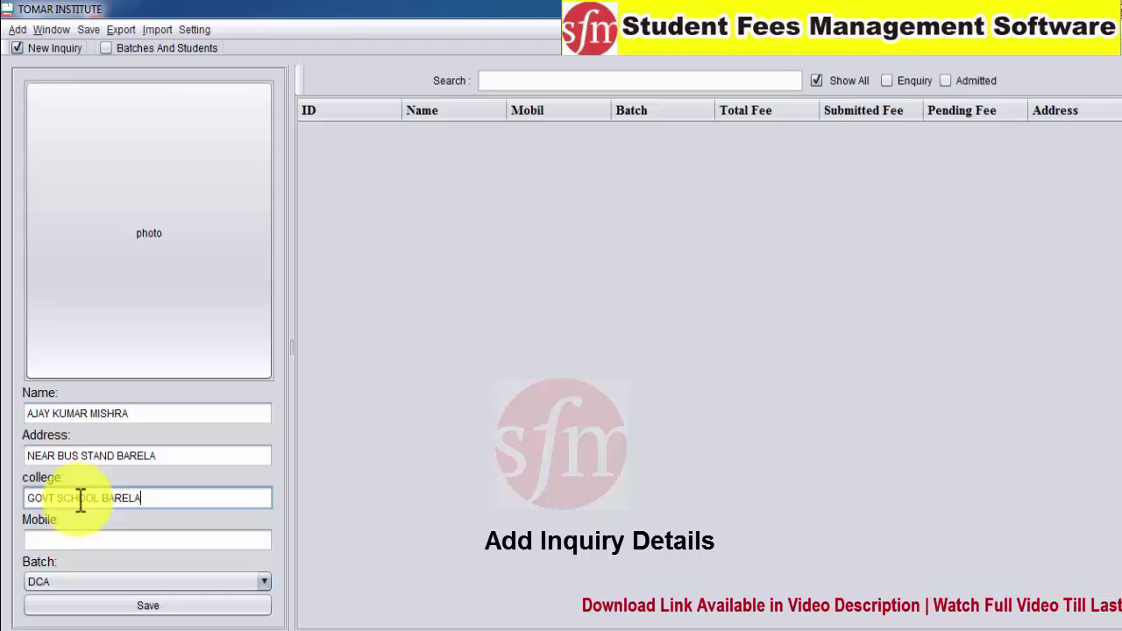
click(79, 537)
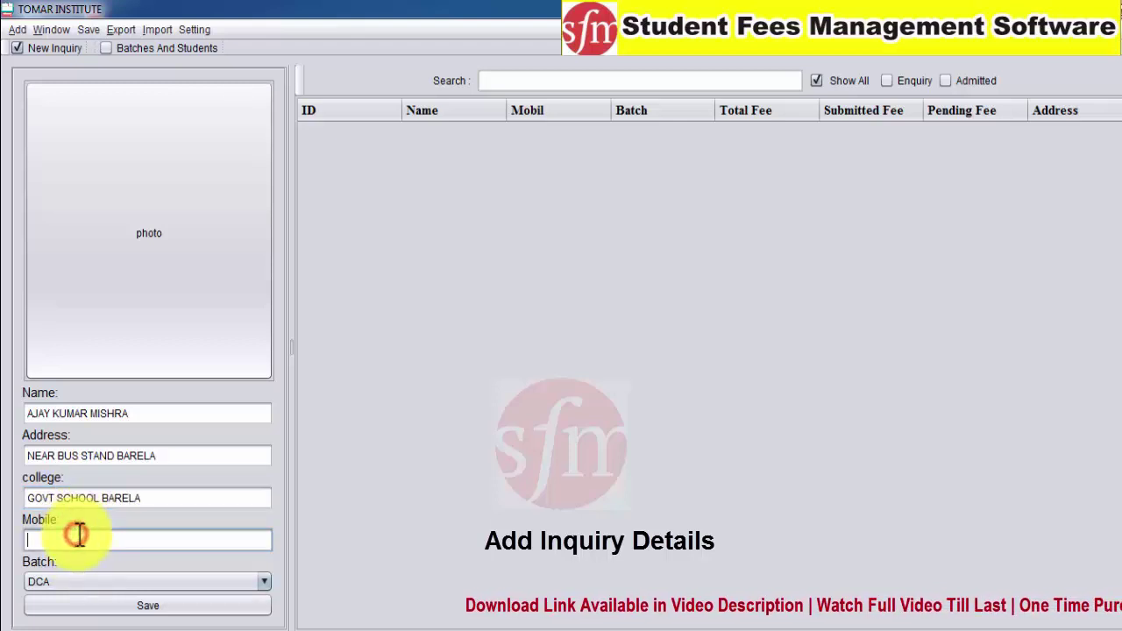
text(9090909090)
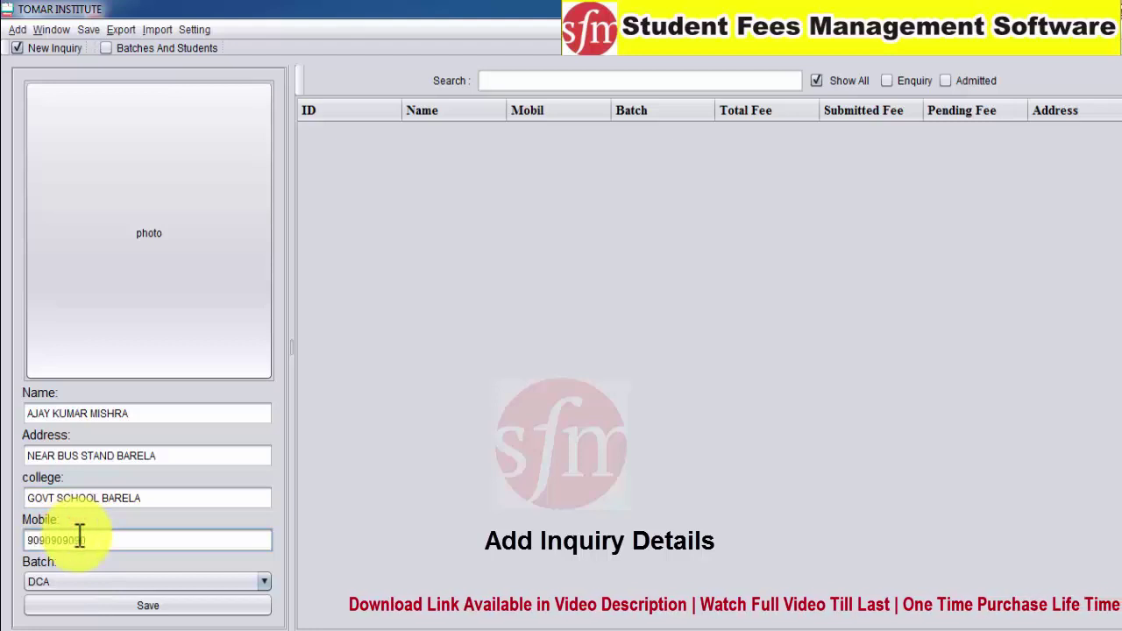
Keep DCA as the batch, save the inquiry, and select the new row 1
click(266, 581)
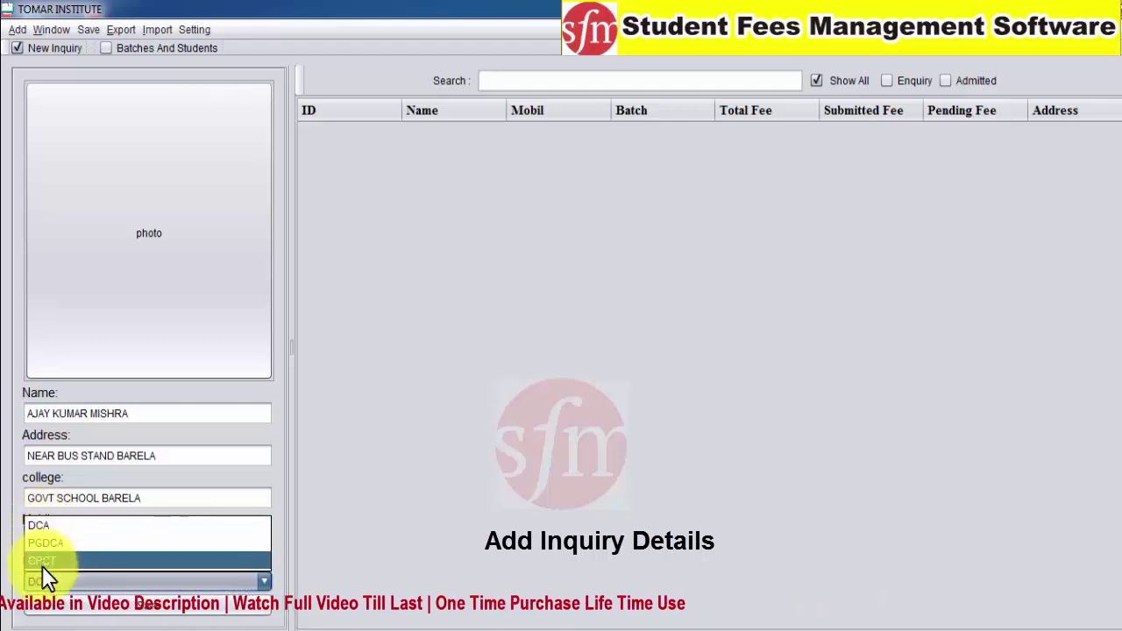
click(41, 528)
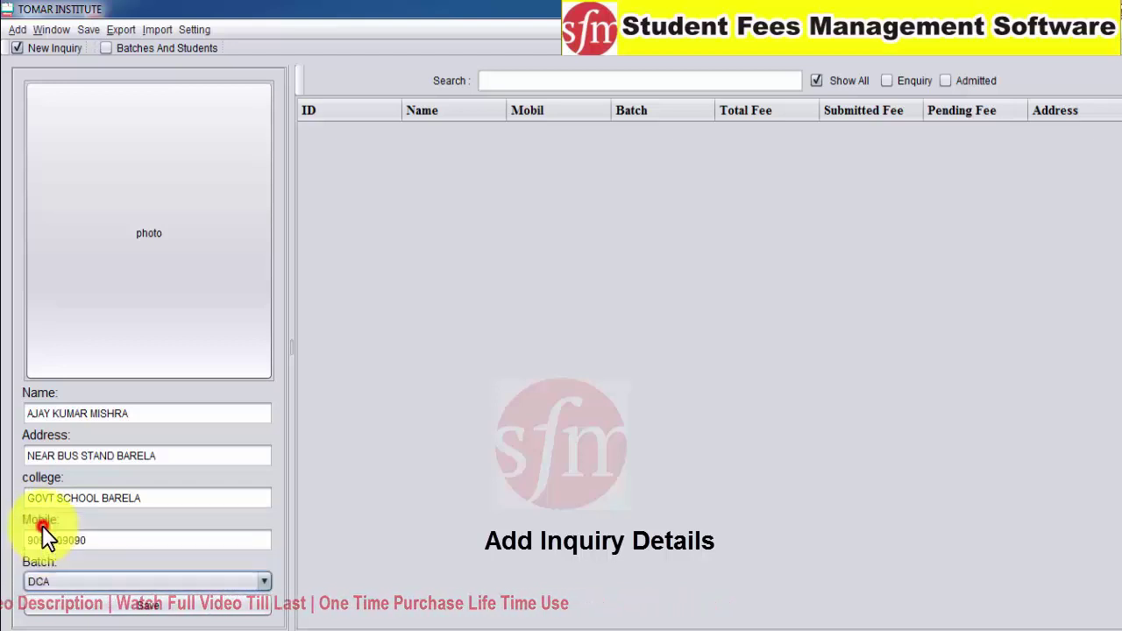
click(136, 606)
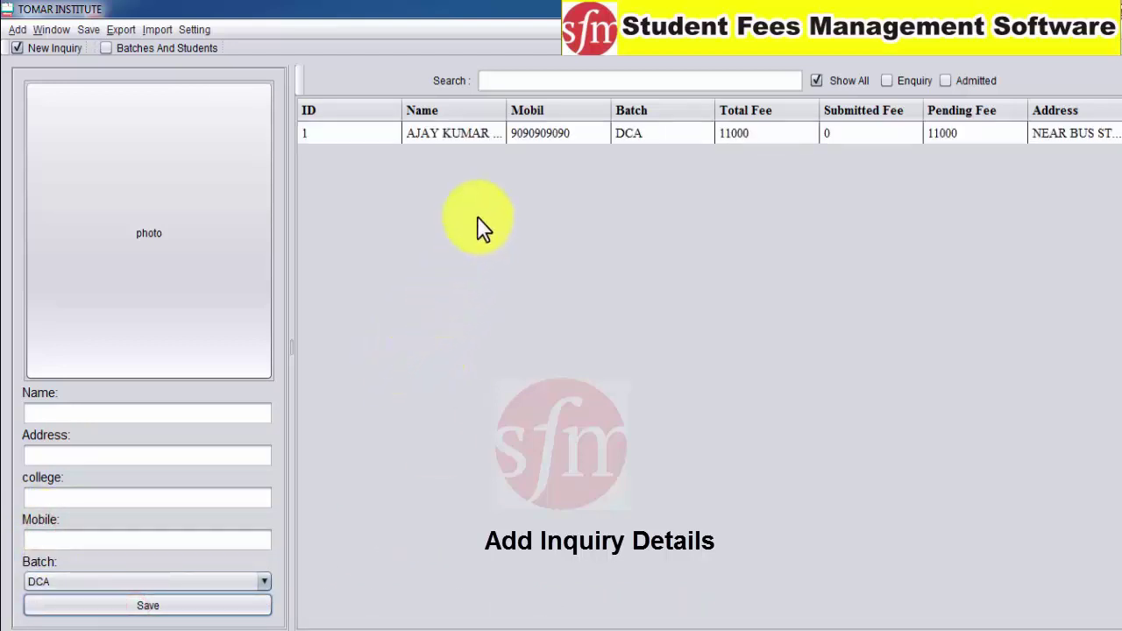
click(369, 137)
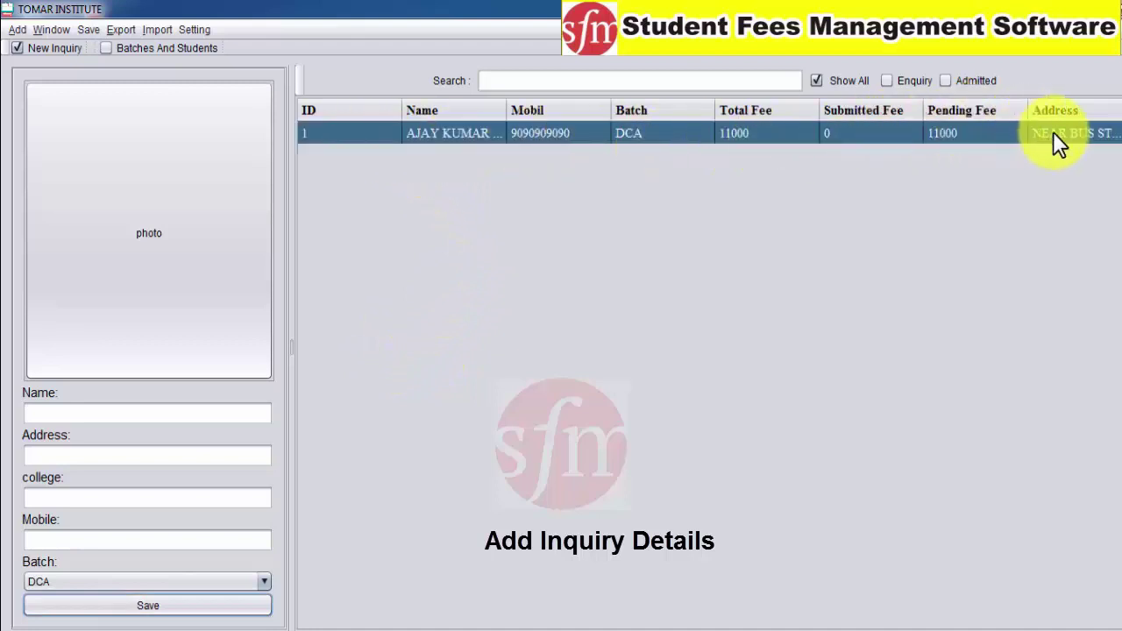
Enter the second student's name, address, college and mobile number
click(83, 419)
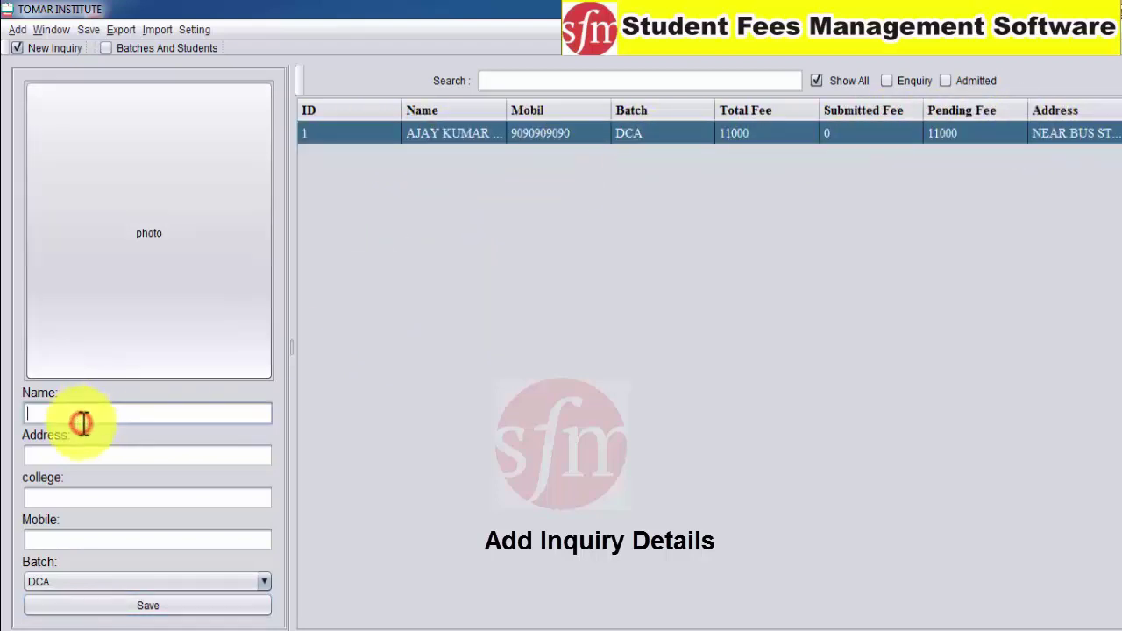
click(72, 454)
text(NEAR )
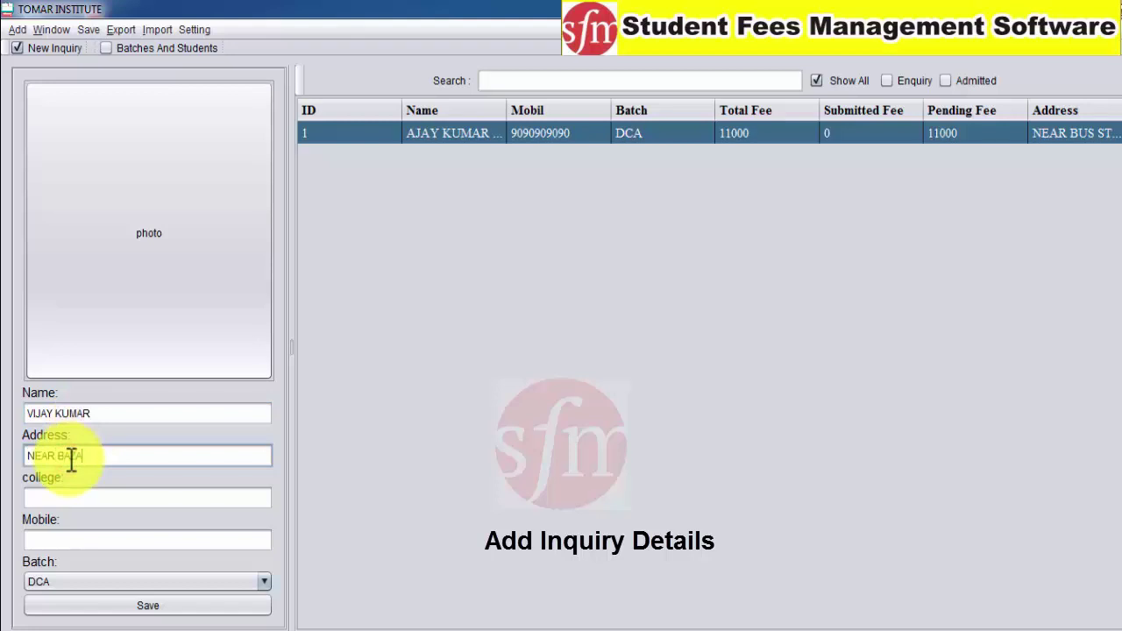
text(BAZAR MOHAALLA)
click(63, 496)
text(GOVT C)
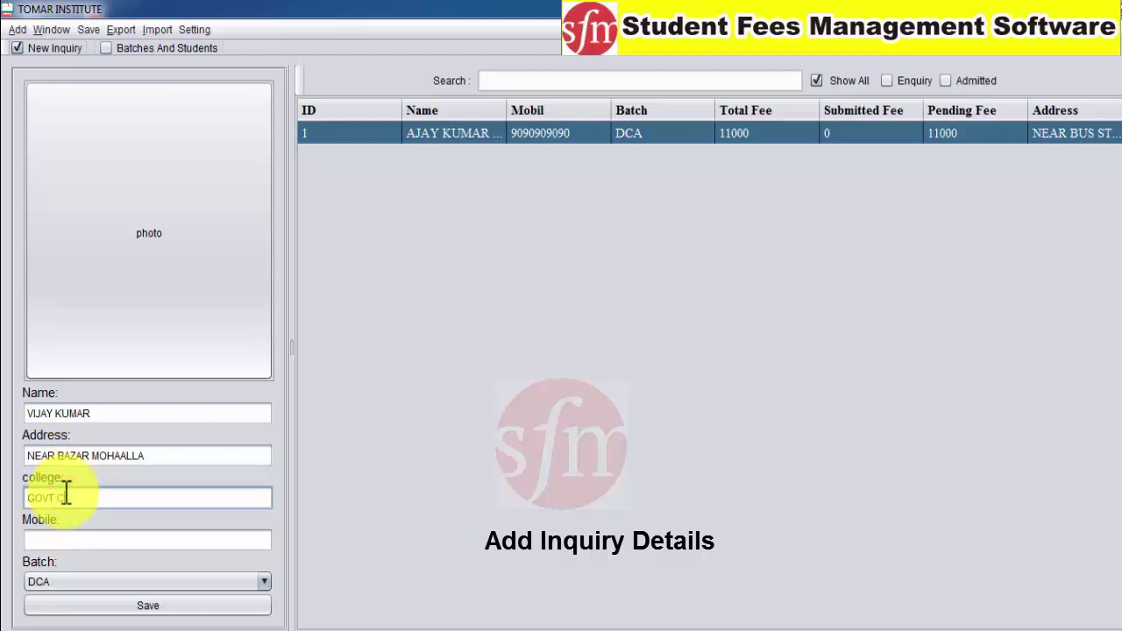
text(OLLEGE BARELA)
click(64, 533)
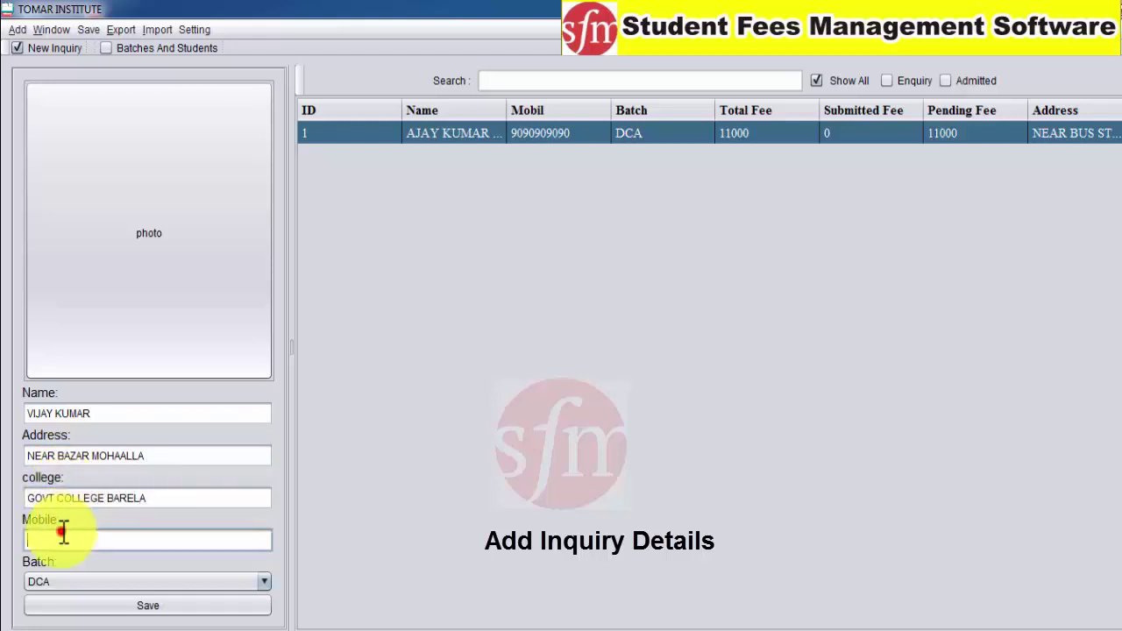
text(09090909090909090)
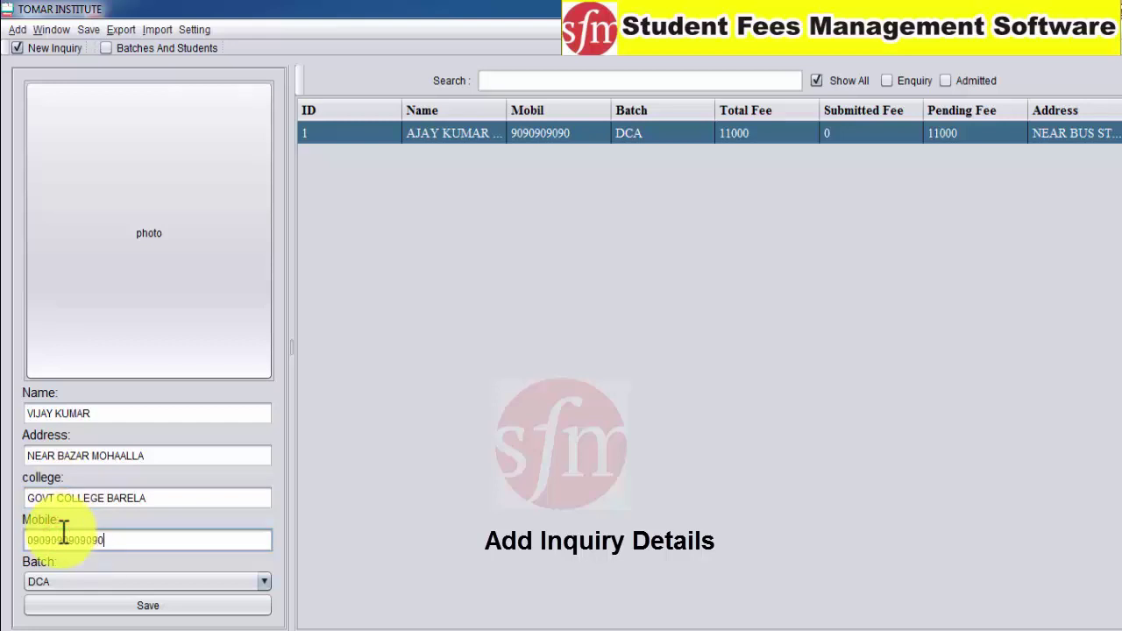
key(BackSpace)
key(BackSpace)
key(BackSpace)
key(BackSpace)
key(BackSpace)
key(BackSpace)
key(BackSpace)
key(BackSpace)
Set the batch to PGDCA, save it as row 2, and begin choosing a photo
click(67, 579)
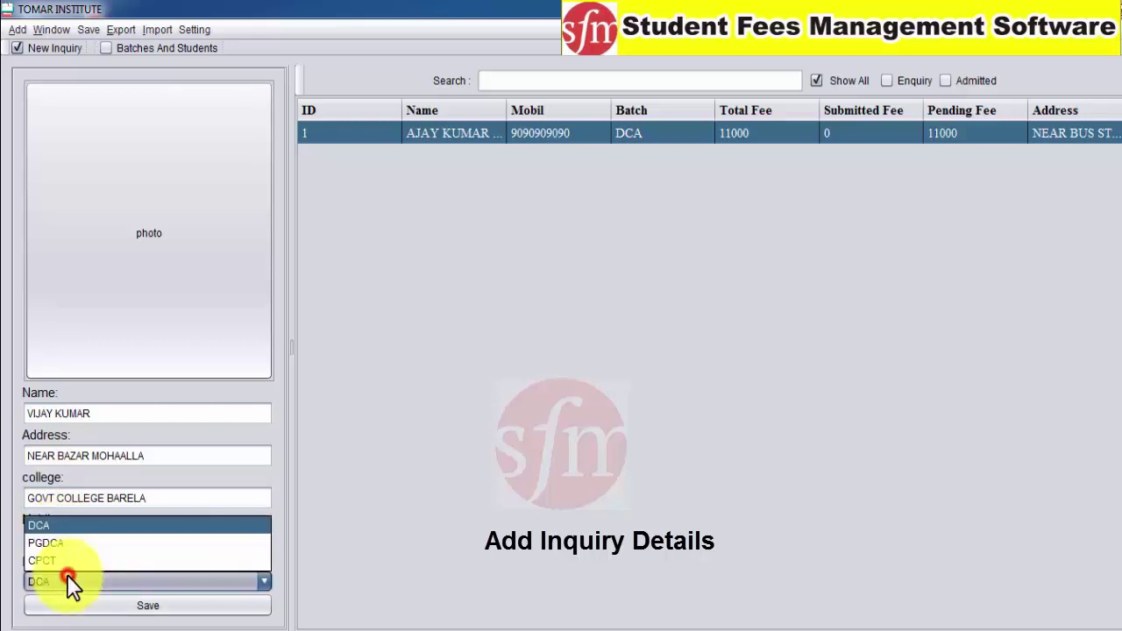
click(66, 538)
click(92, 606)
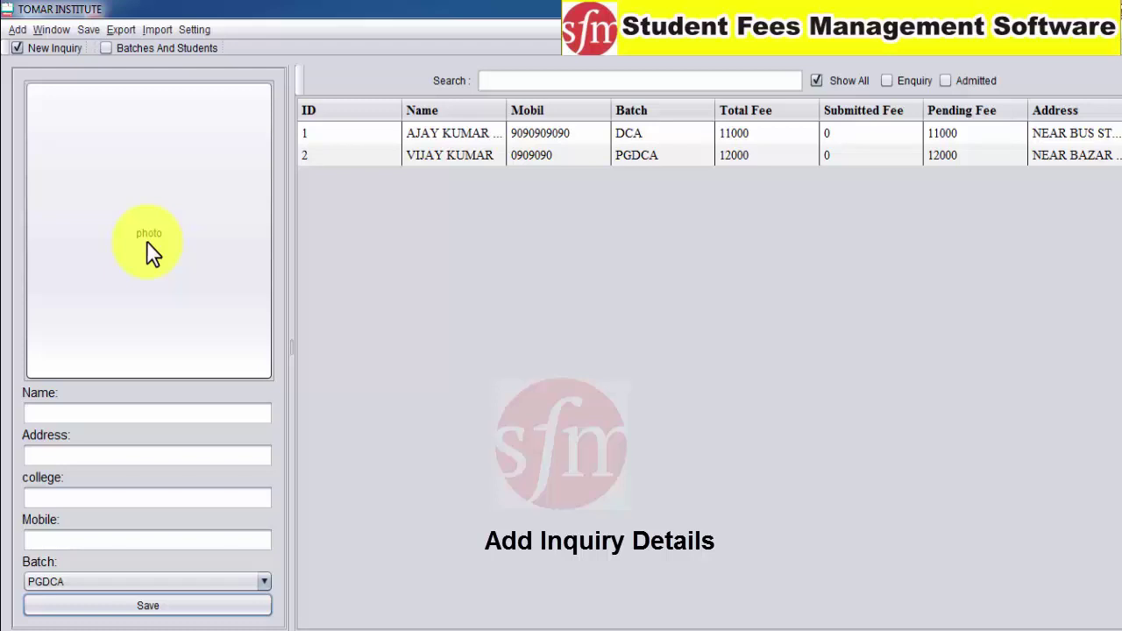
click(147, 241)
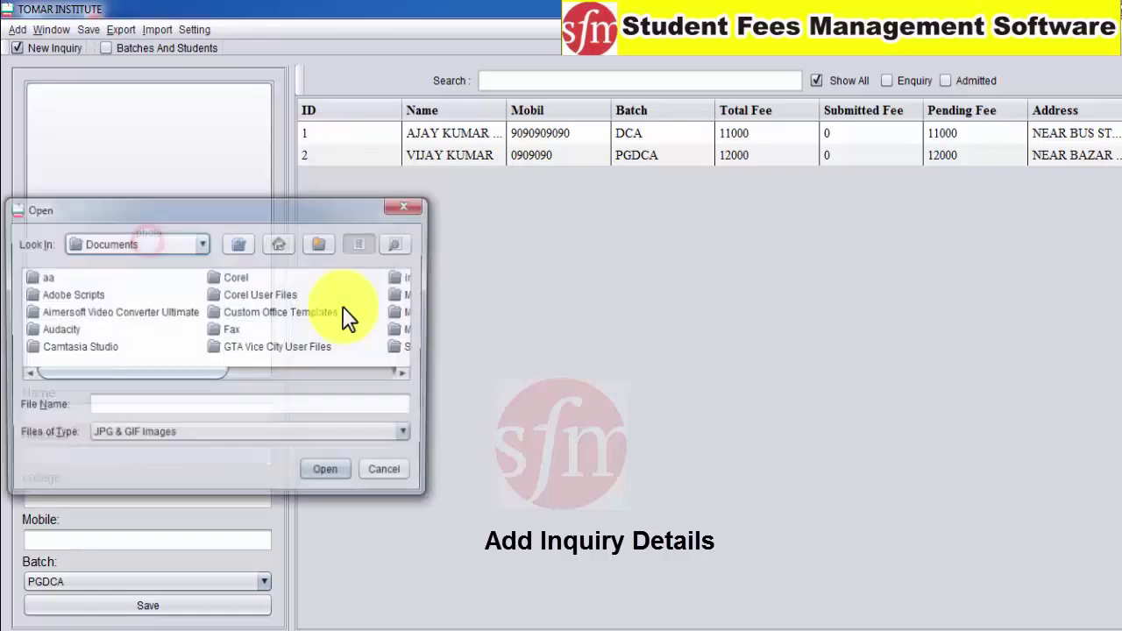
Load A.jpg from the Desktop's STUDENTS PHOTO folder as the student's photo
drag(173, 207, 391, 137)
click(419, 172)
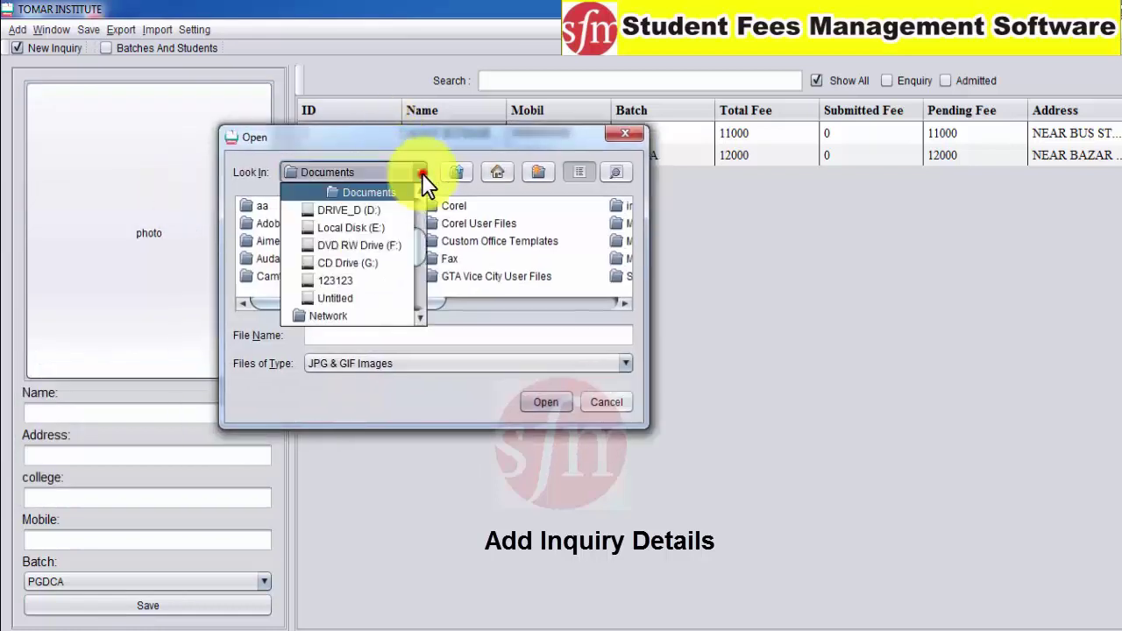
drag(420, 245, 421, 215)
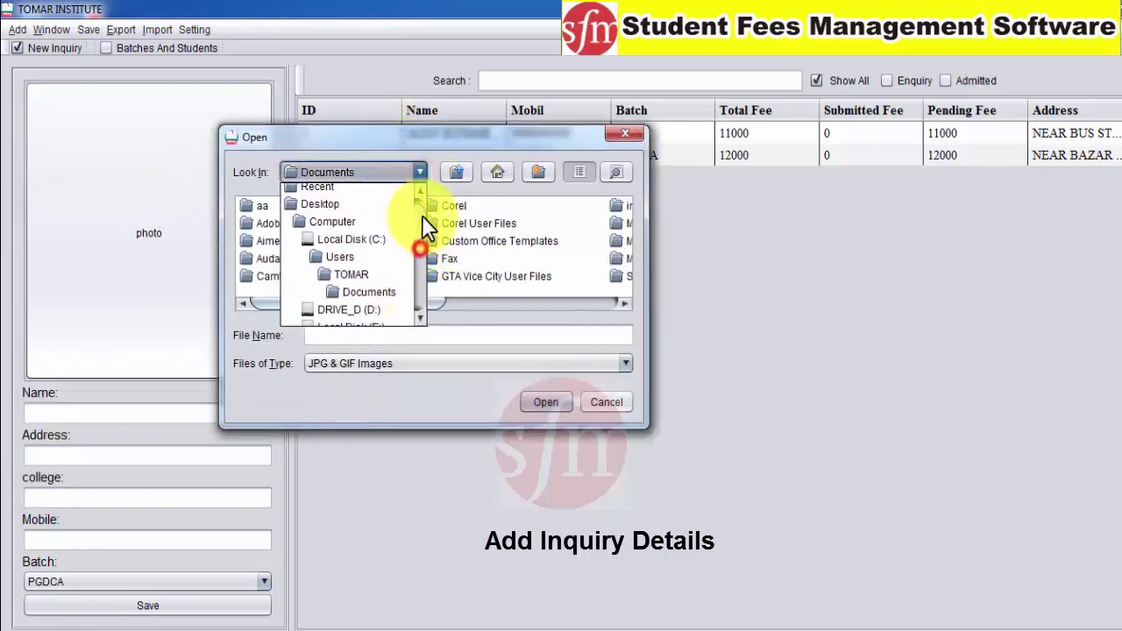
click(358, 210)
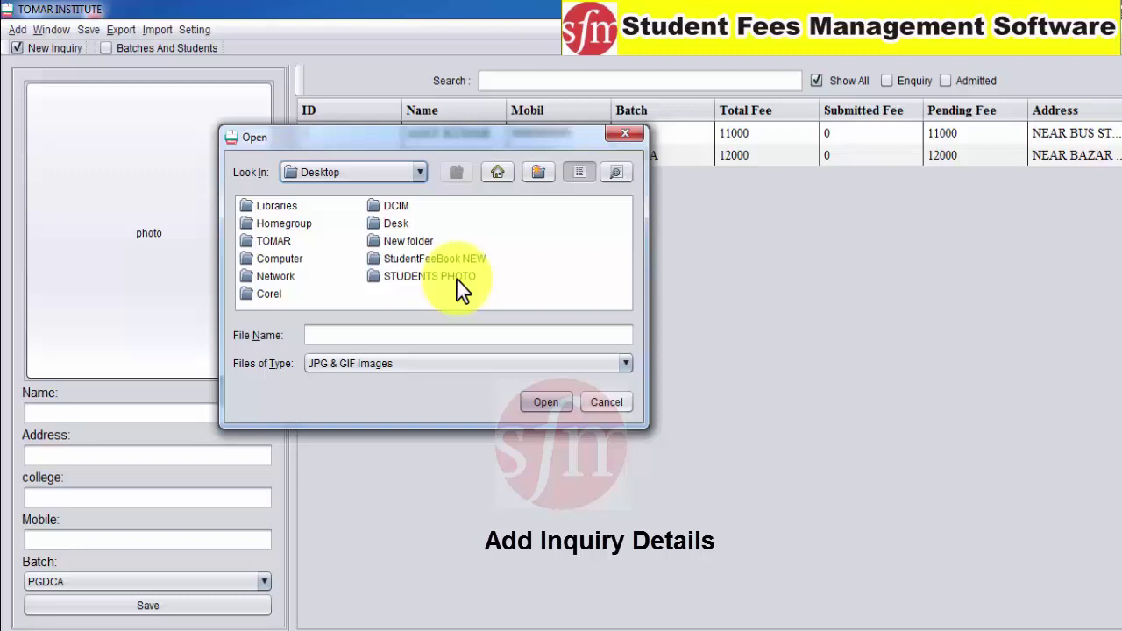
double_click(429, 276)
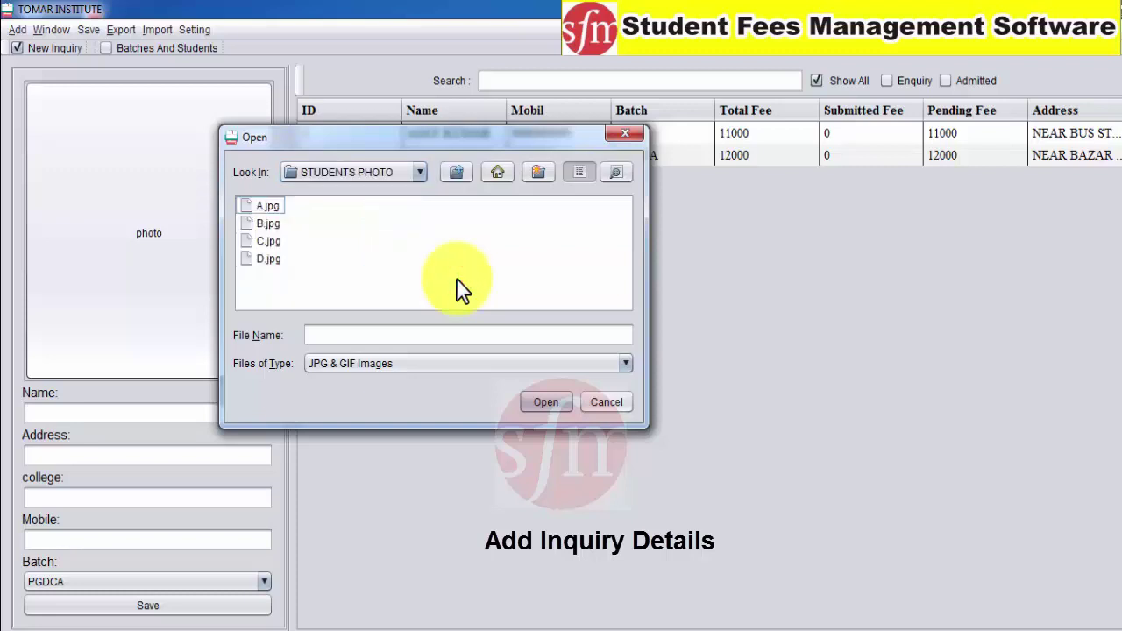
click(267, 207)
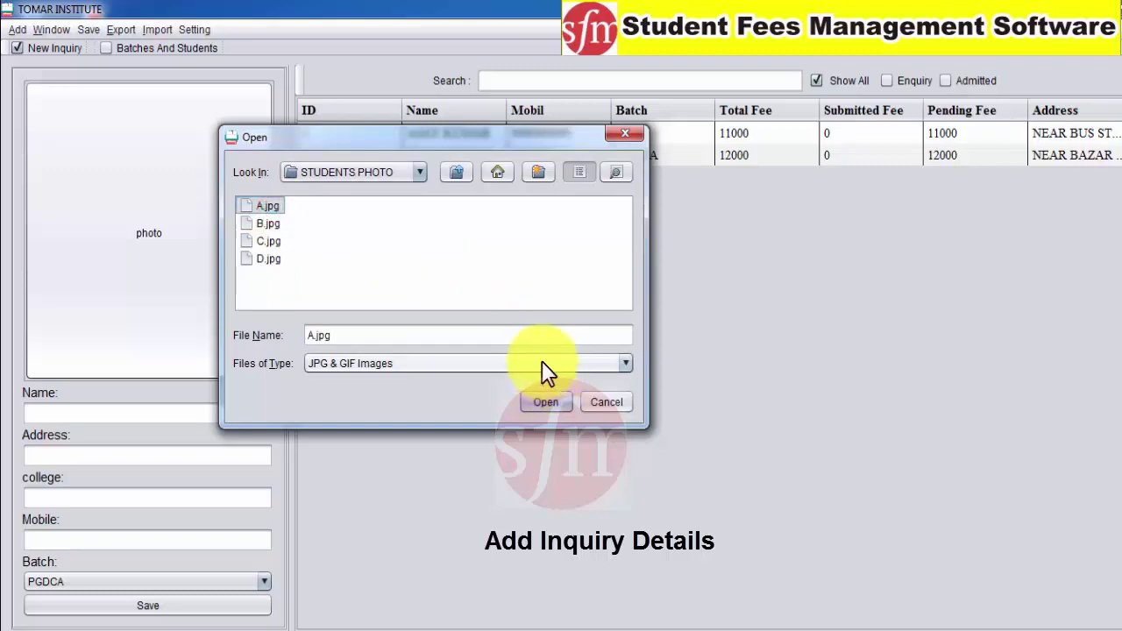
click(545, 403)
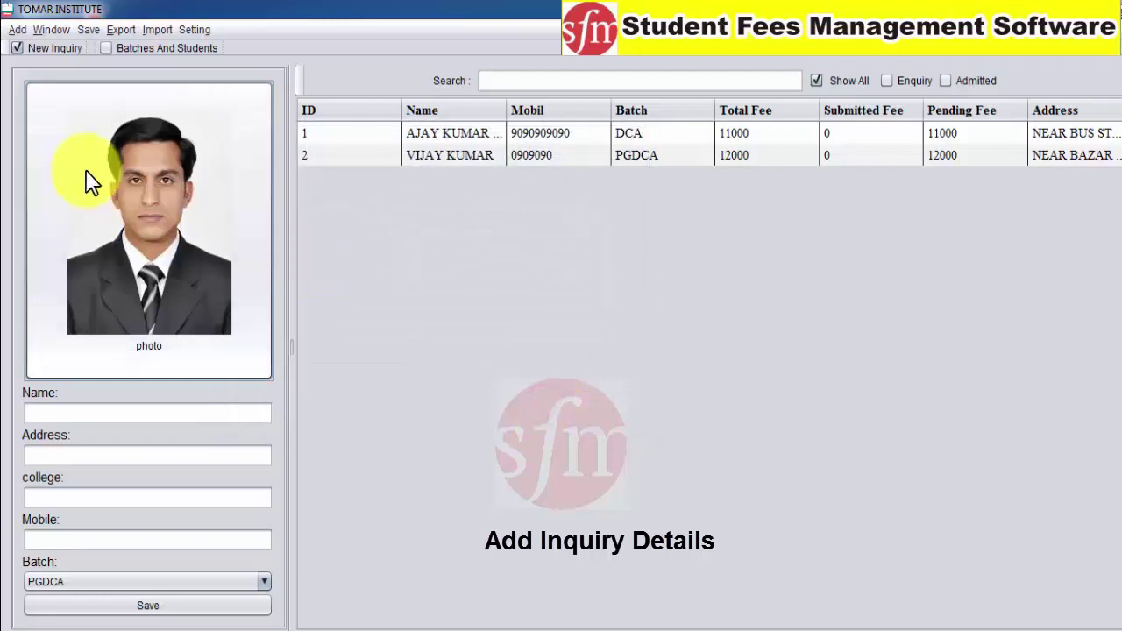
Enter the third student's name, address, college and mobile, choose batch CPCT, and save
click(88, 415)
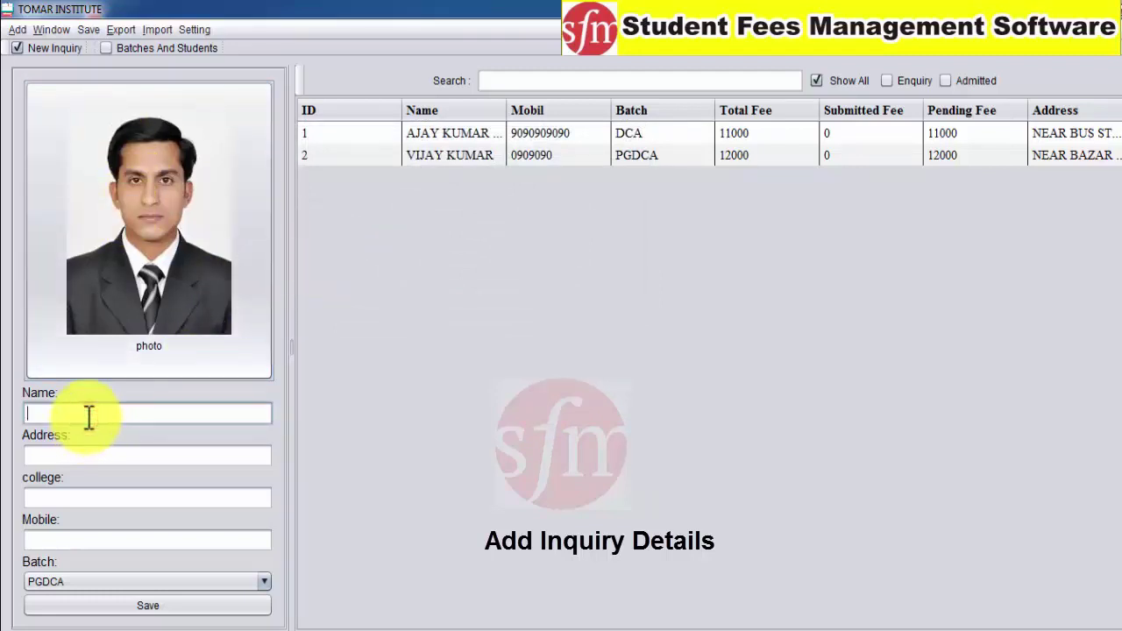
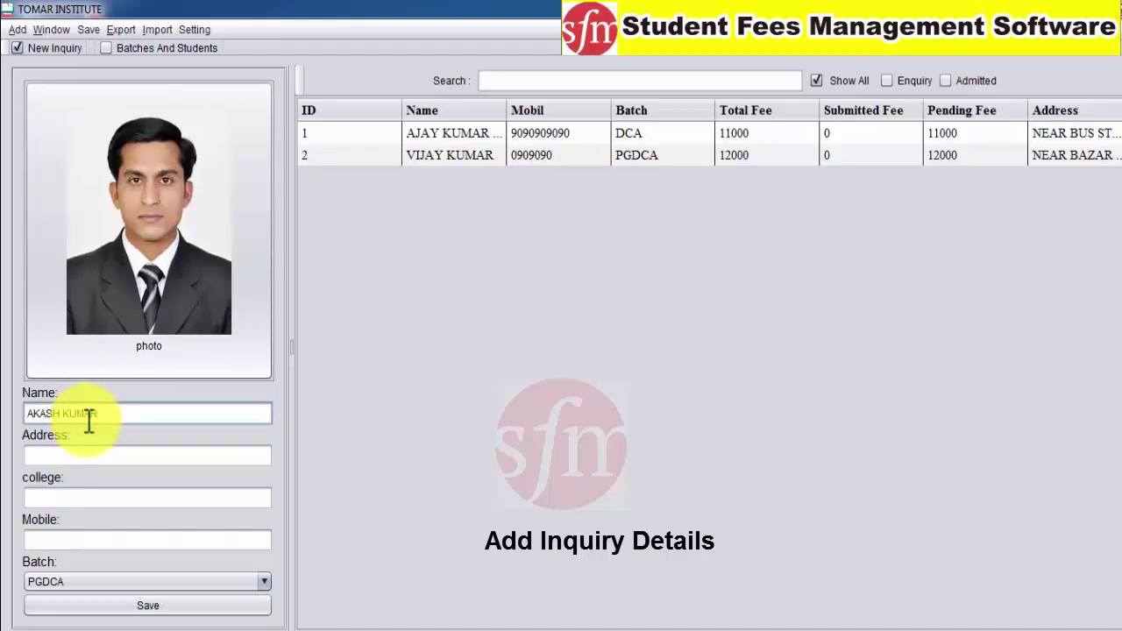
click(79, 448)
text(BARELA)
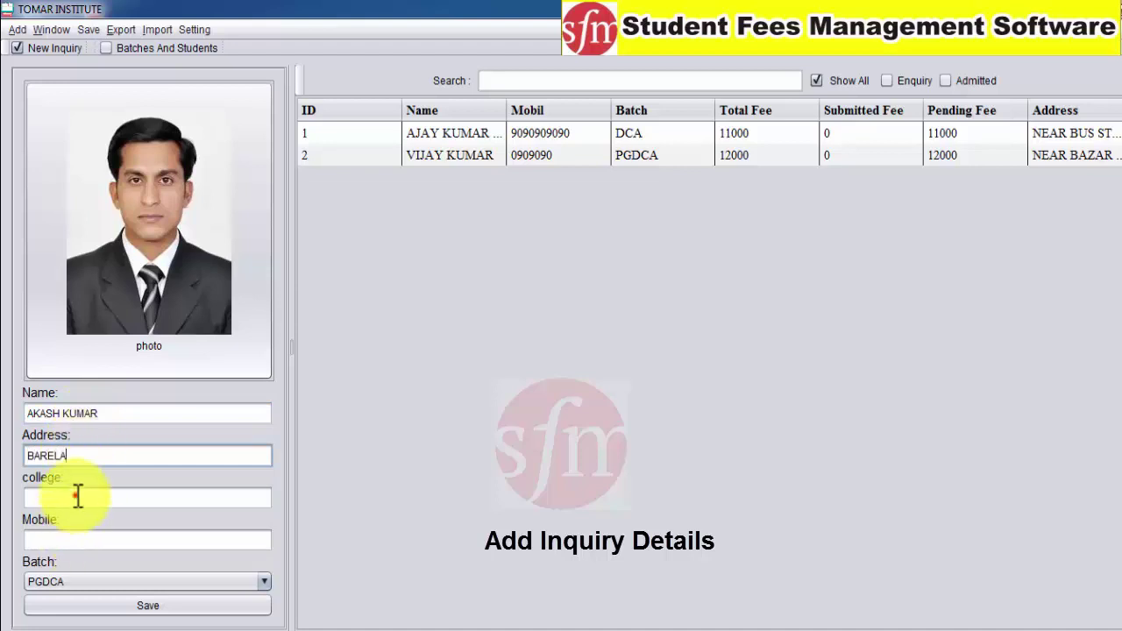
click(77, 496)
text(BARELA)
click(75, 540)
text(9090909090)
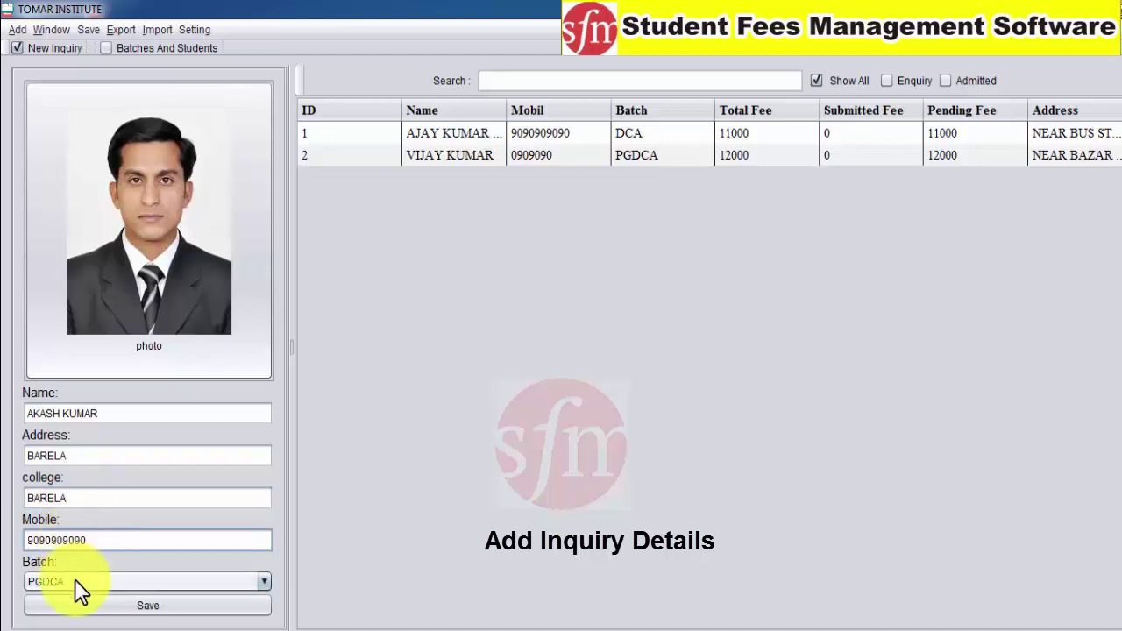
click(74, 580)
click(74, 556)
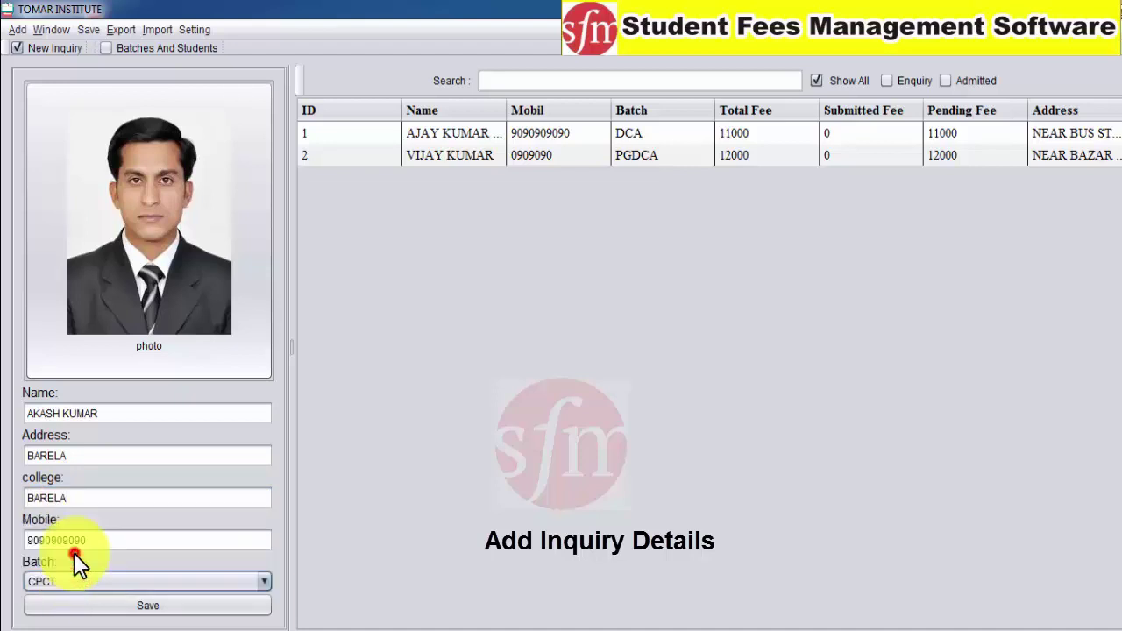
click(81, 604)
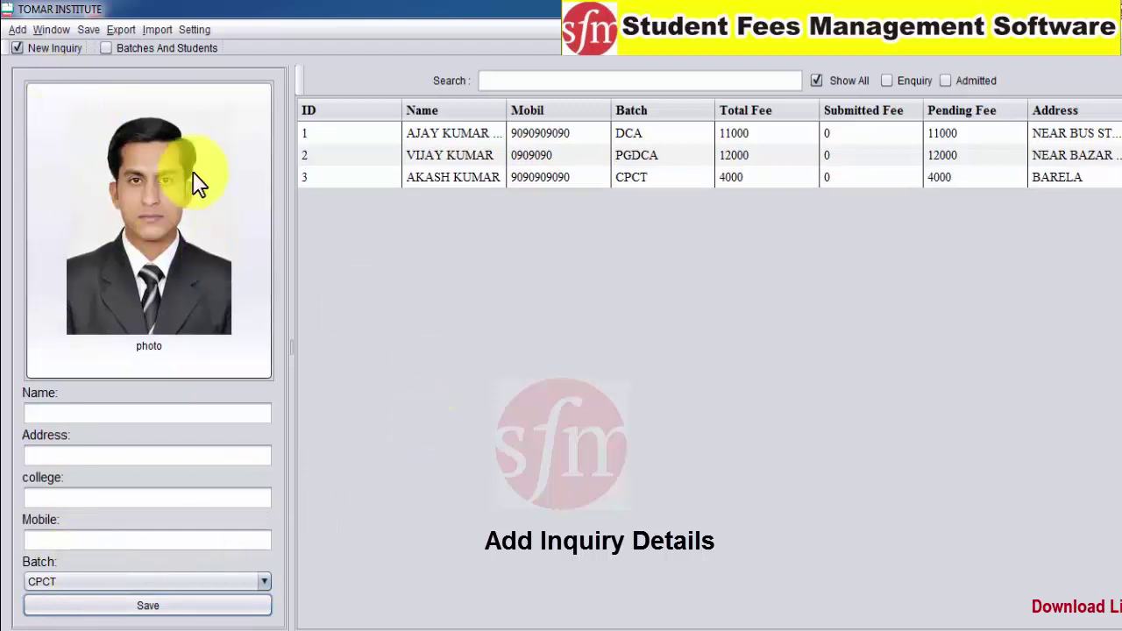
Cancel the photo file picker without choosing a photo, then start a blank New Inquiry at the Name field
click(154, 276)
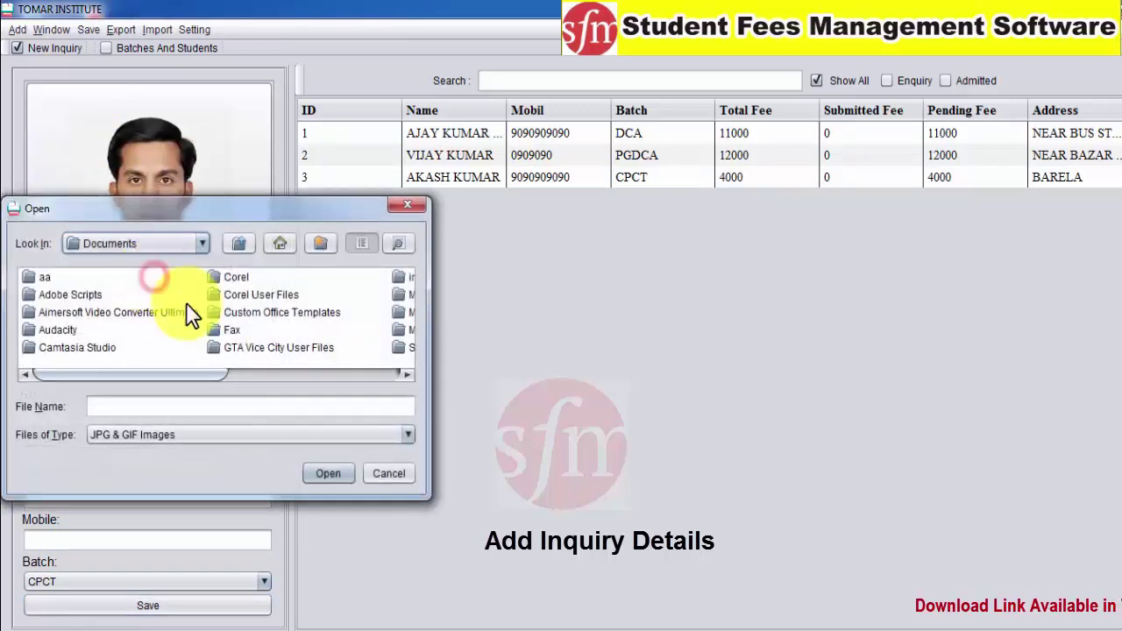
click(379, 475)
click(184, 241)
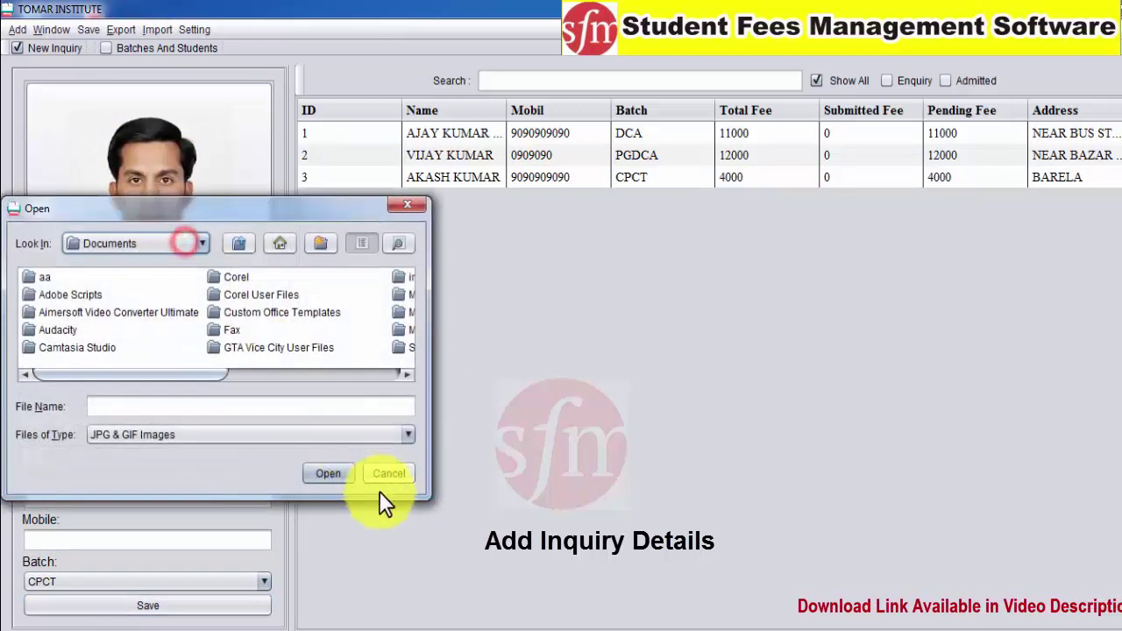
click(377, 471)
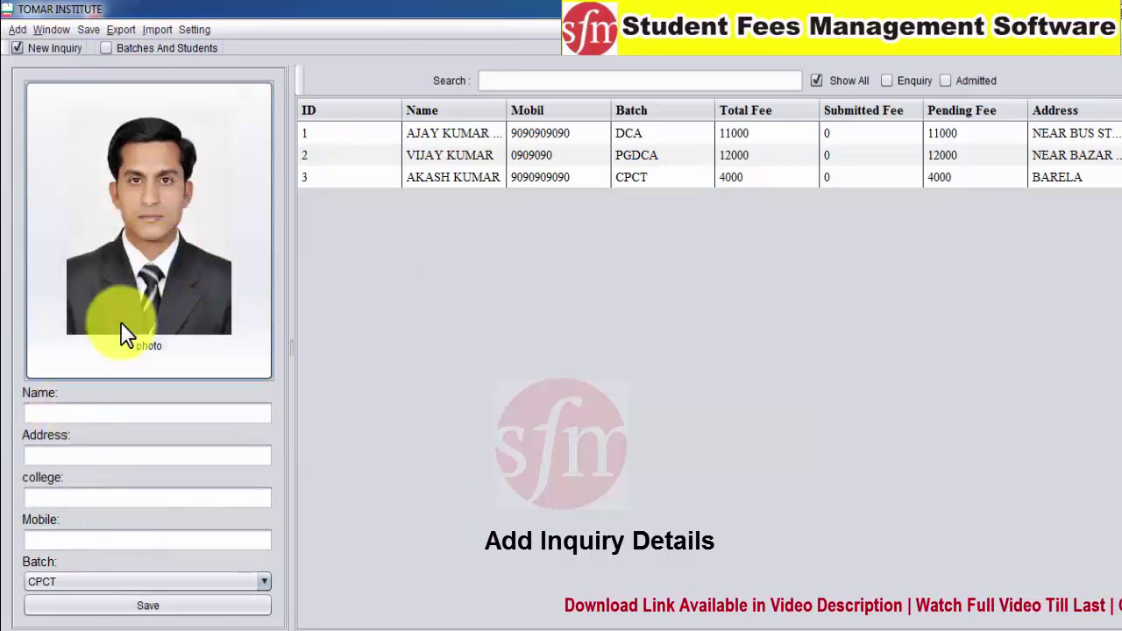
click(18, 48)
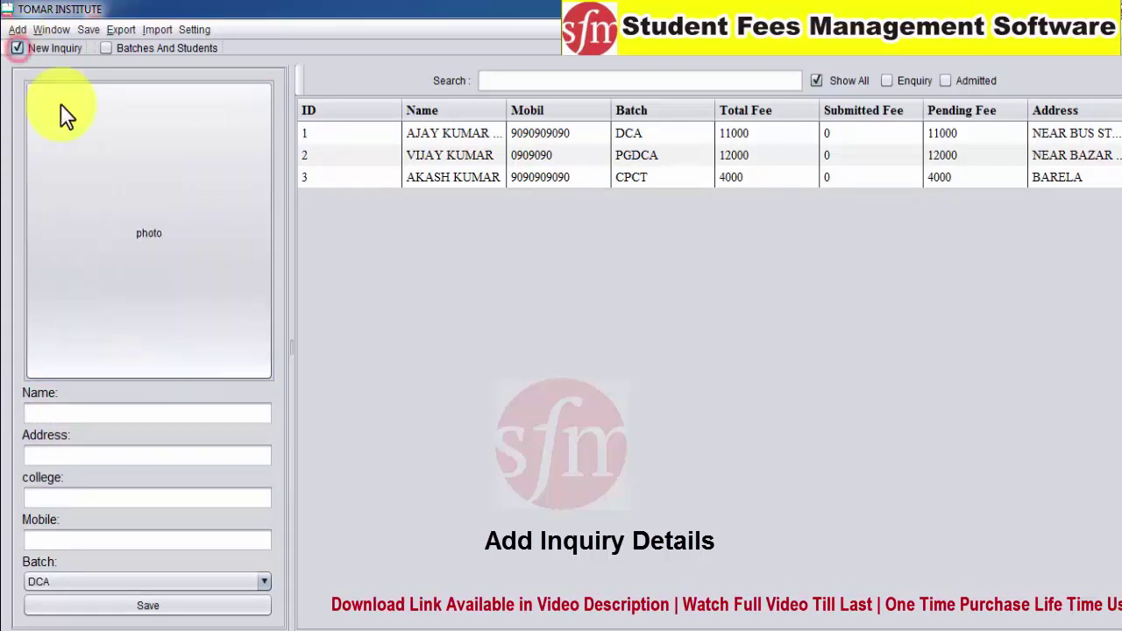
click(65, 412)
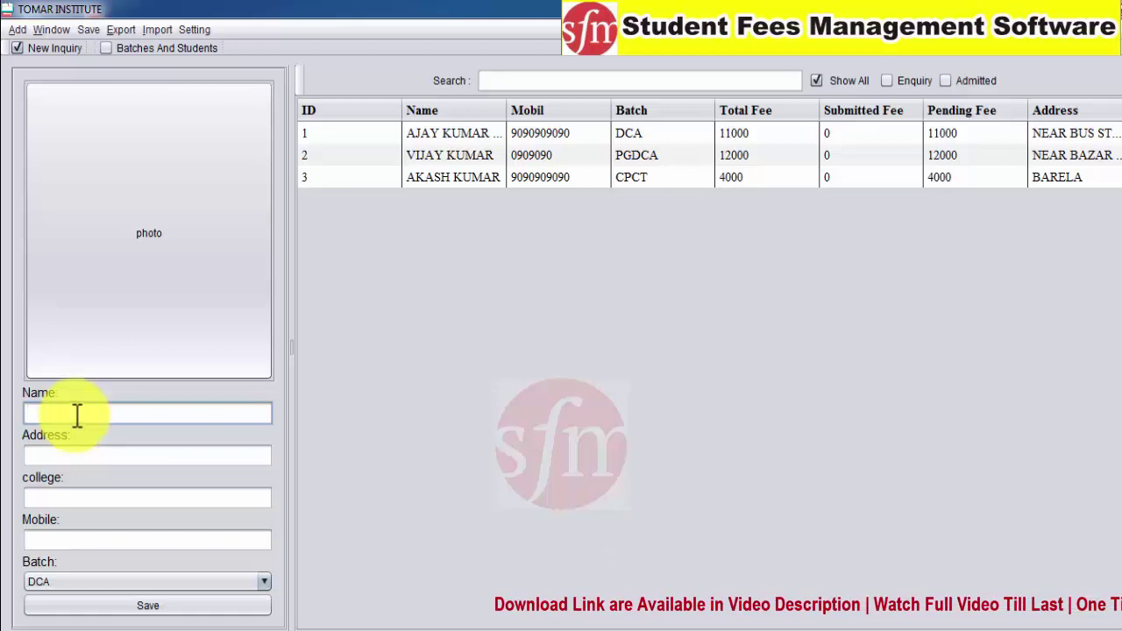
Browse the three inquiry rows, then filter the list to show only enquiry records
click(432, 172)
click(437, 132)
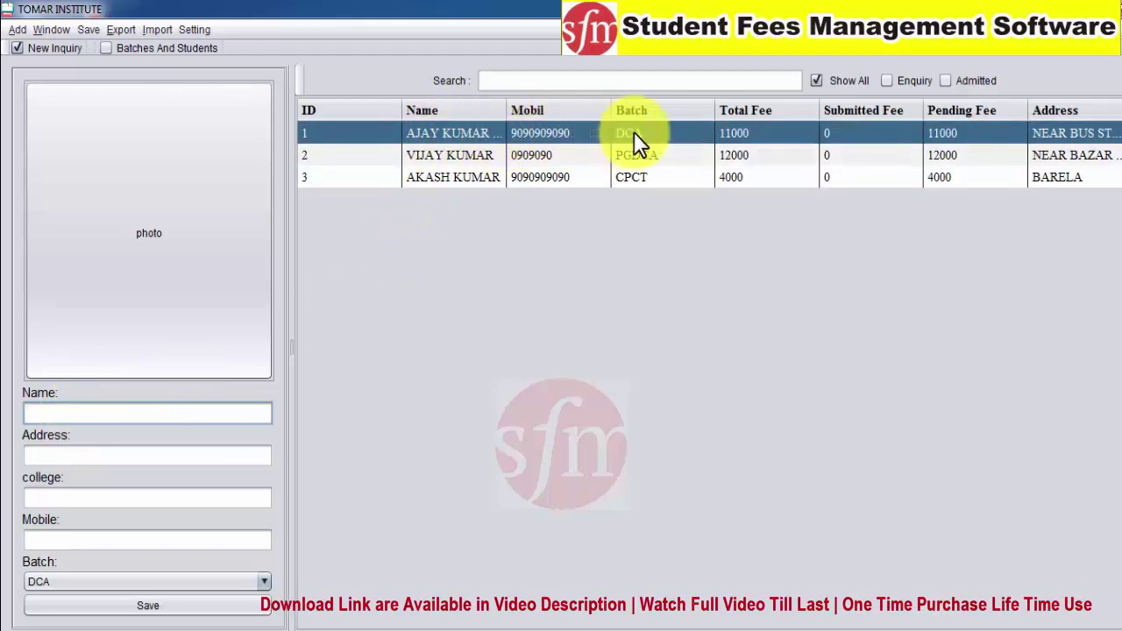
click(1083, 157)
click(779, 136)
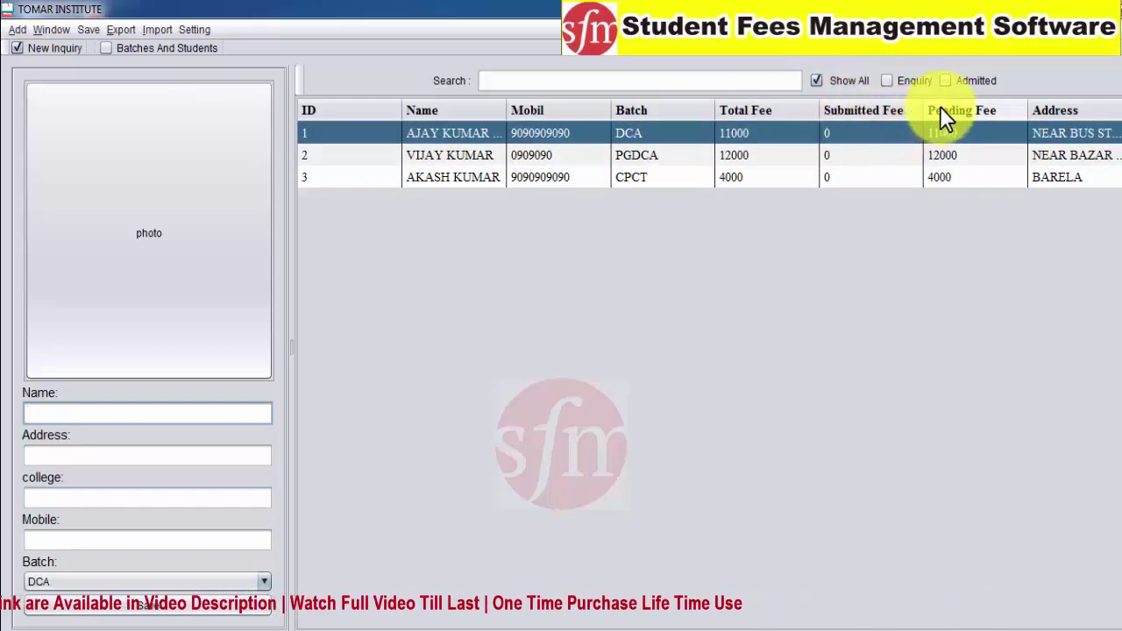
click(887, 81)
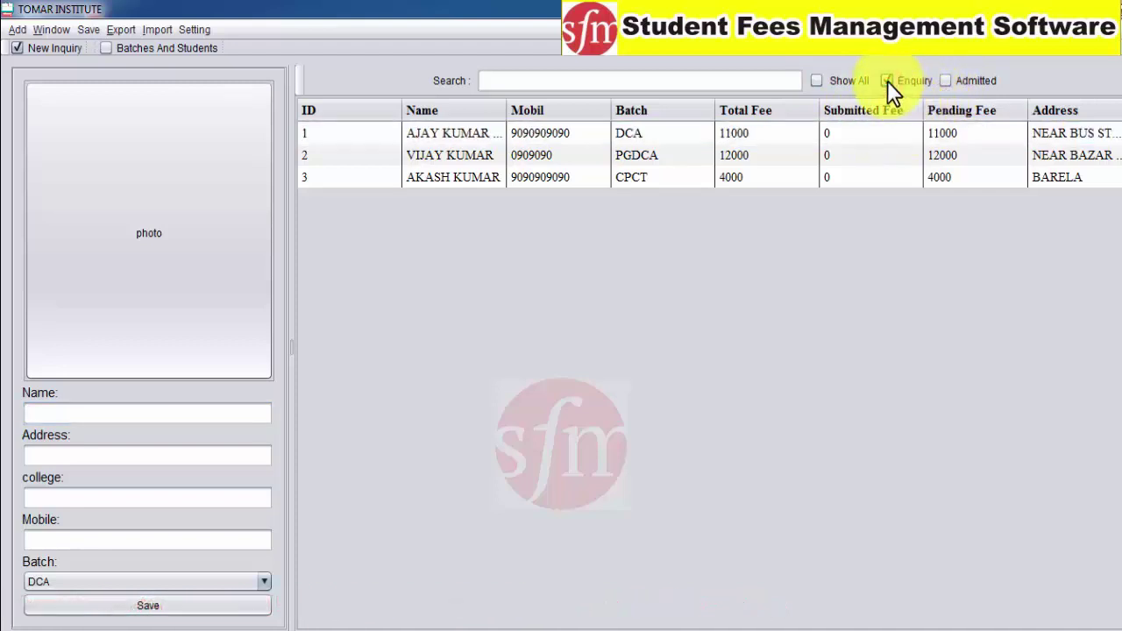
Step through the first three rows of the enquiry-filtered student list
click(436, 151)
click(415, 136)
click(419, 151)
click(425, 177)
click(429, 156)
click(428, 132)
click(429, 172)
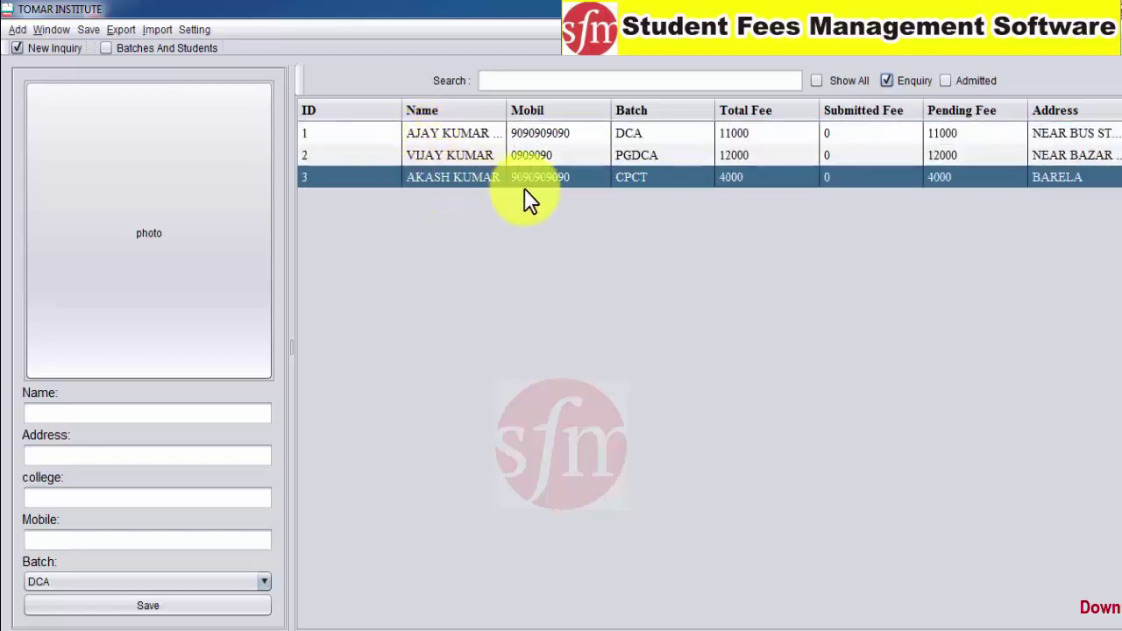
click(566, 156)
click(558, 134)
click(556, 156)
click(553, 177)
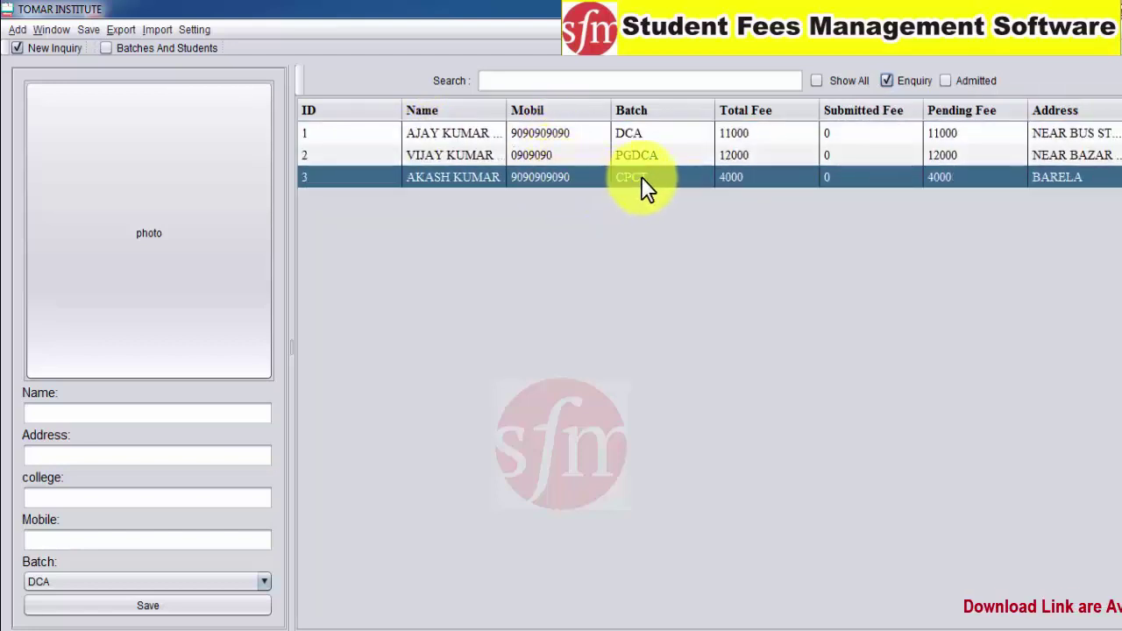
click(328, 133)
click(330, 177)
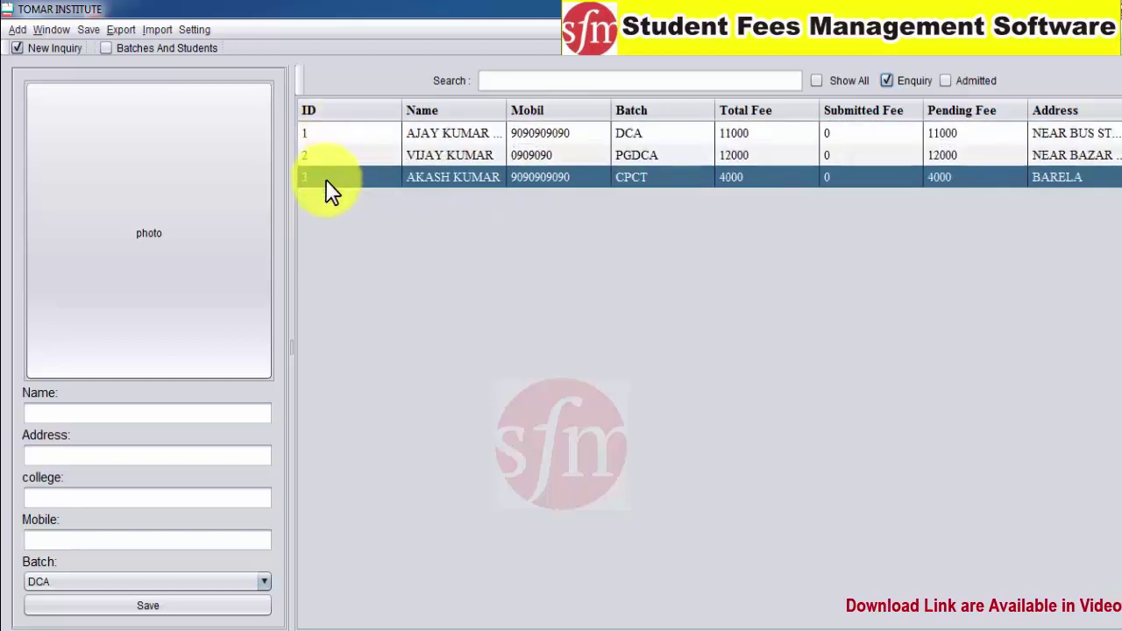
click(722, 133)
click(493, 155)
click(385, 133)
click(377, 156)
click(374, 177)
click(325, 133)
click(324, 155)
click(328, 175)
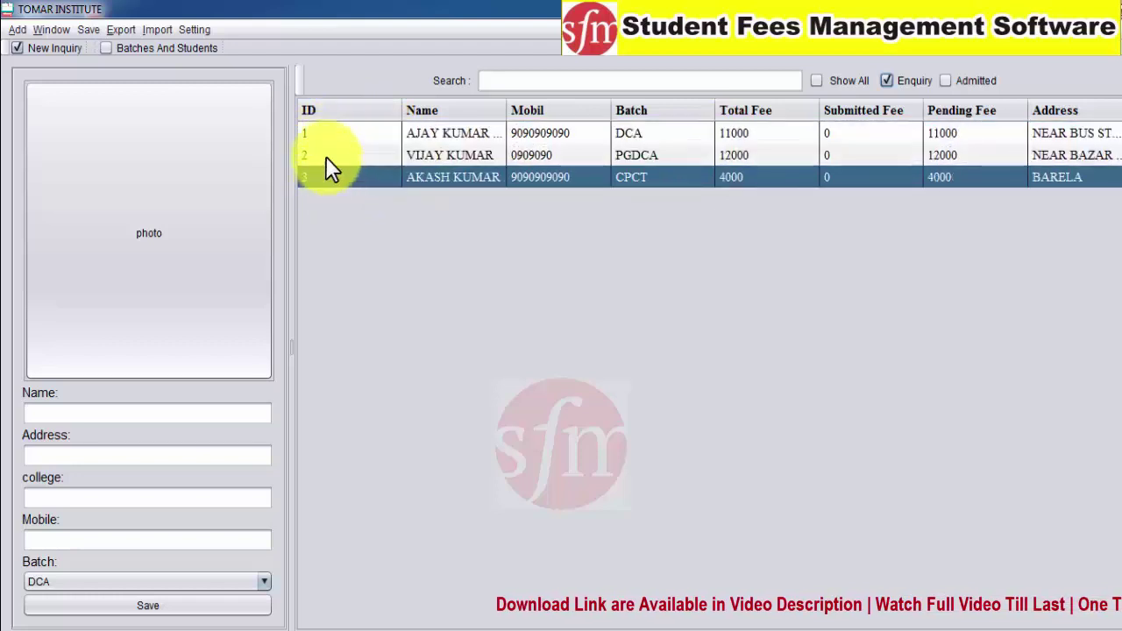
click(325, 136)
click(326, 177)
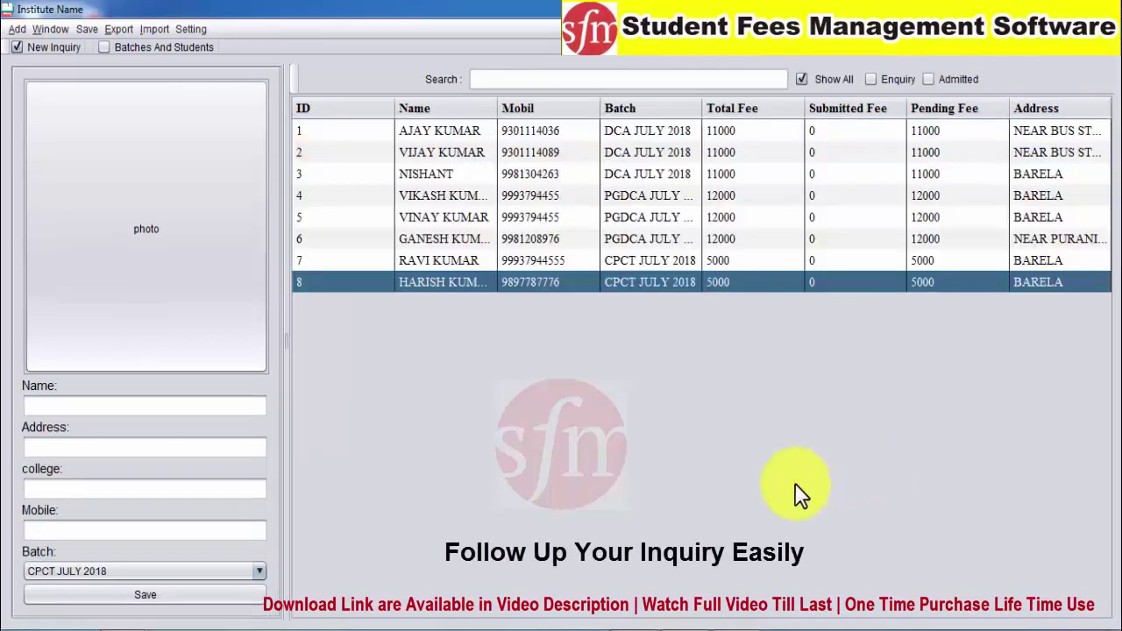
Browse all eight enquiry rows and load the first student's details and photo
click(432, 216)
click(444, 153)
click(419, 136)
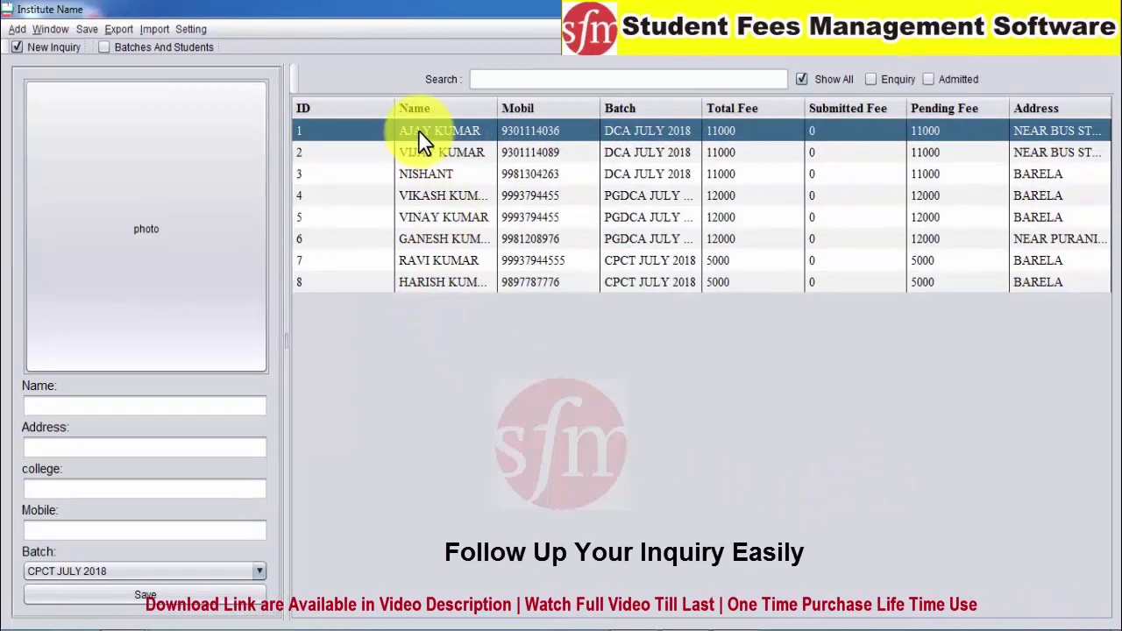
click(417, 153)
click(419, 174)
click(422, 196)
click(429, 218)
click(436, 238)
click(438, 260)
click(438, 282)
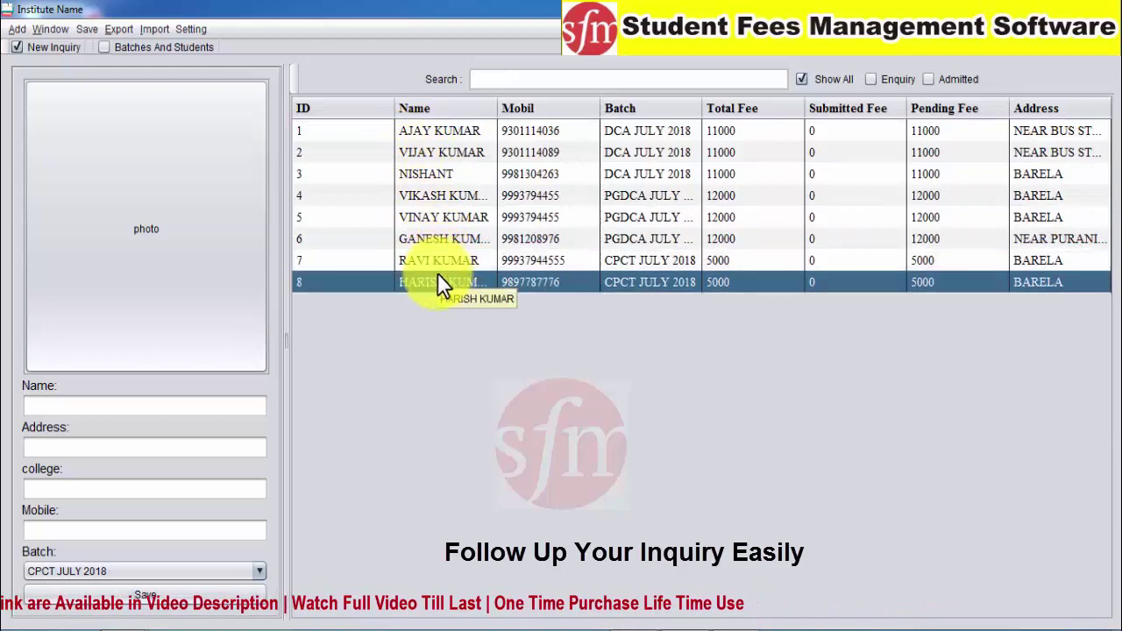
click(401, 195)
click(359, 152)
click(406, 134)
click(438, 281)
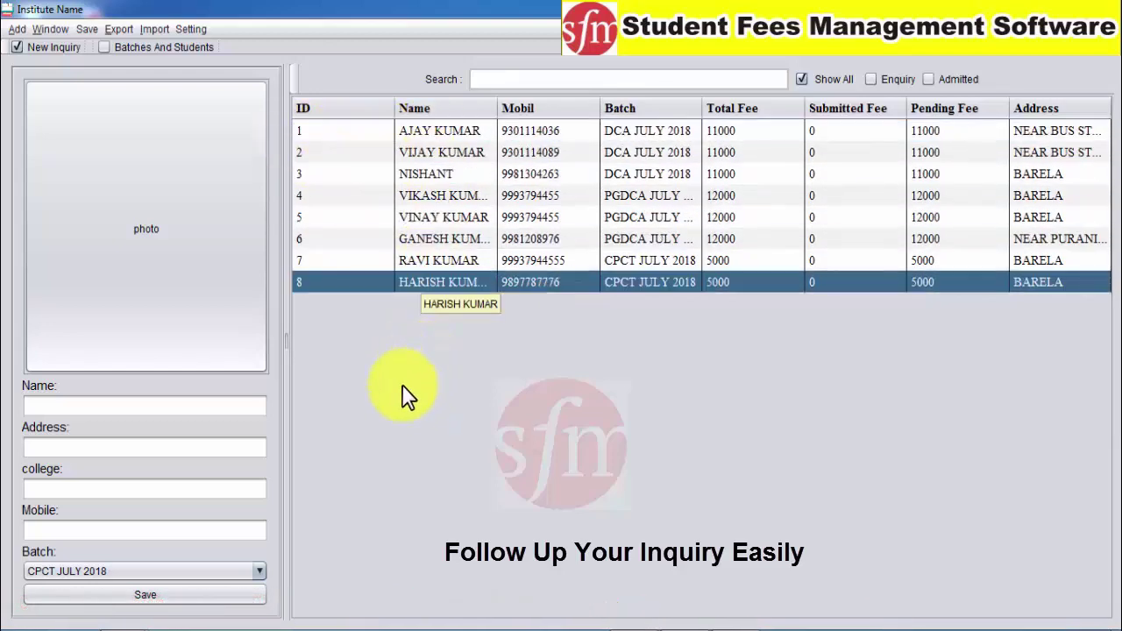
click(401, 130)
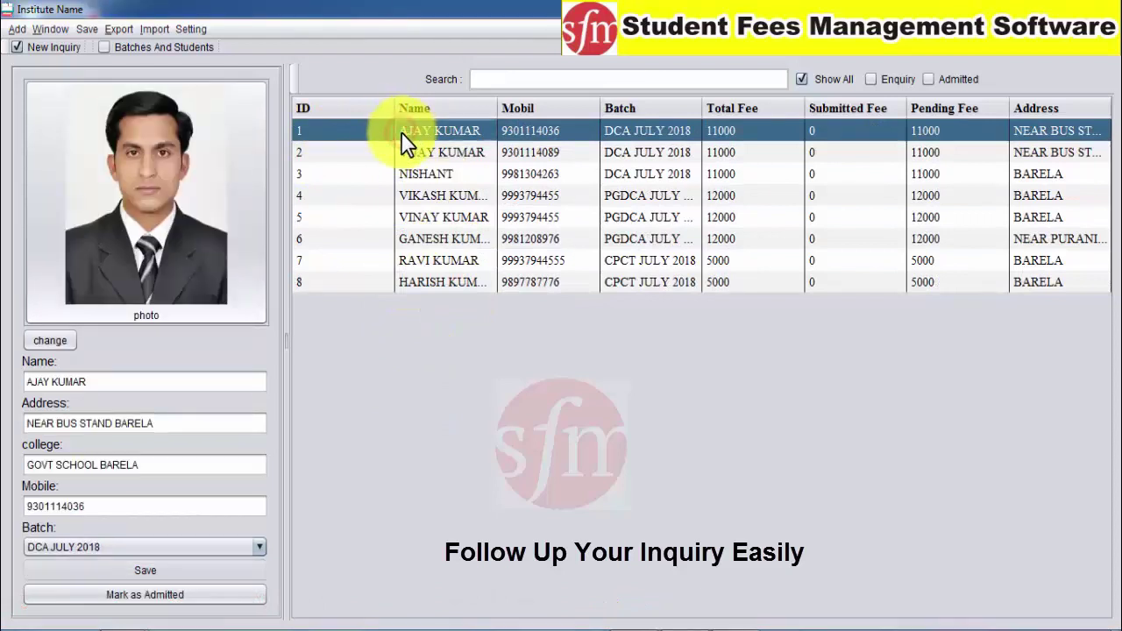
Load the second student's details and photo into the form
click(403, 146)
click(407, 134)
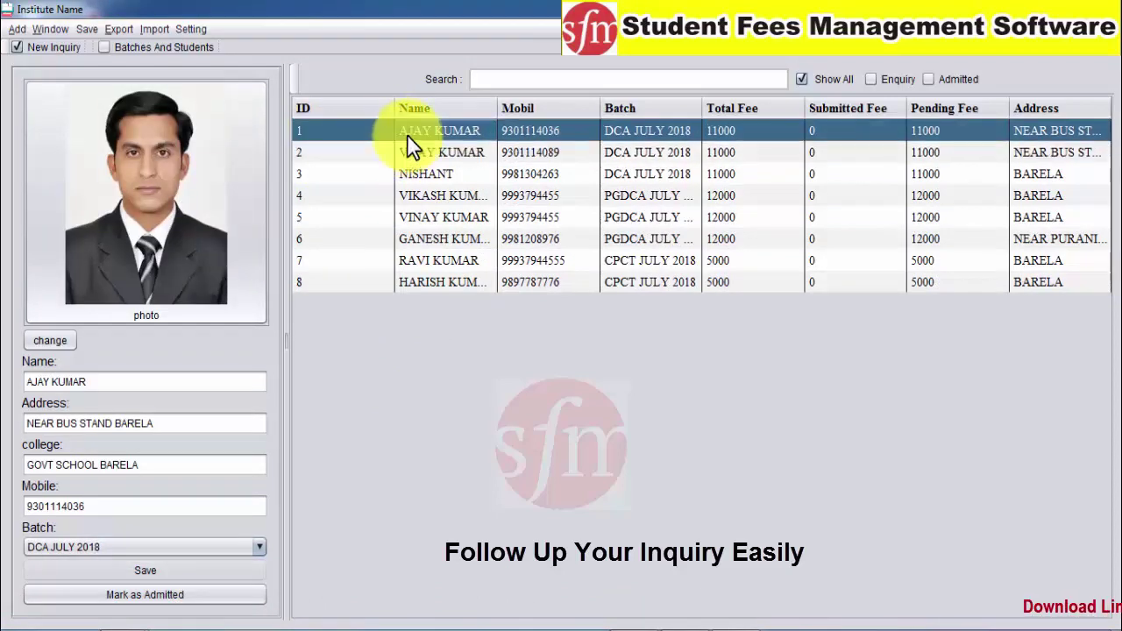
click(355, 198)
click(315, 238)
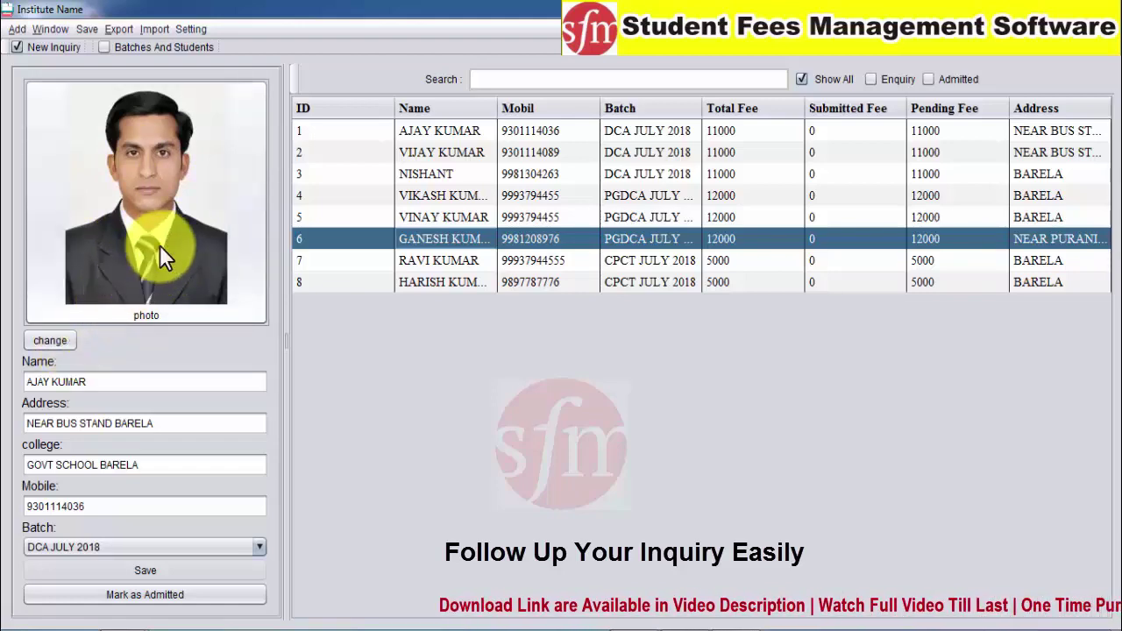
click(410, 180)
click(420, 153)
Load the fifth student, then the seventh CPCT JULY 2018 student's details and photo
key(Down)
key(Down)
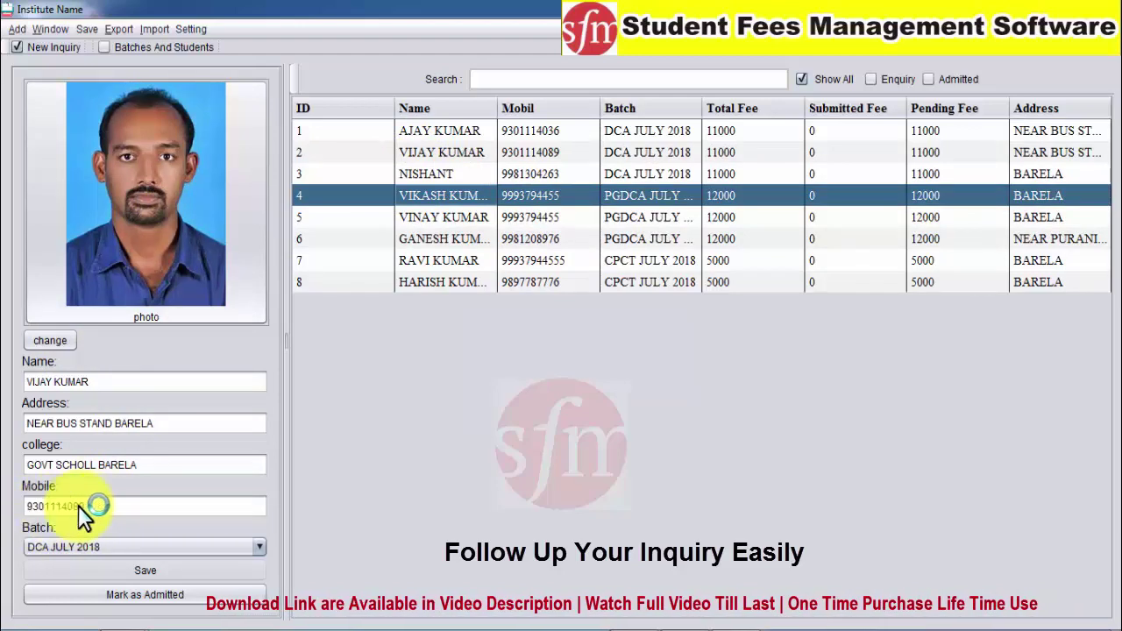
click(352, 242)
click(354, 220)
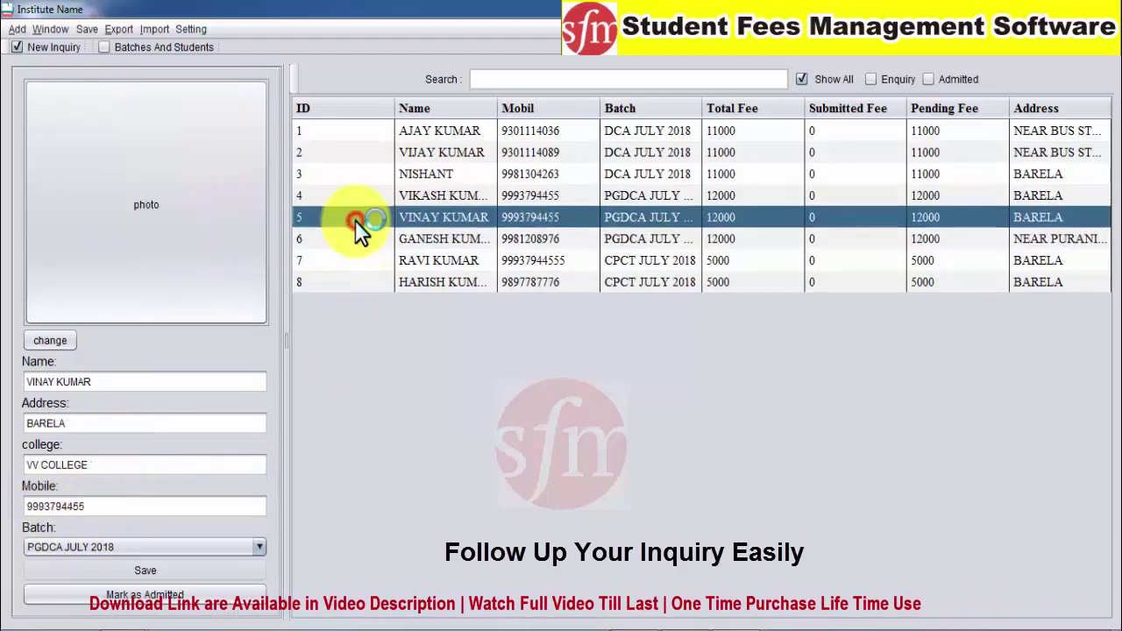
click(417, 232)
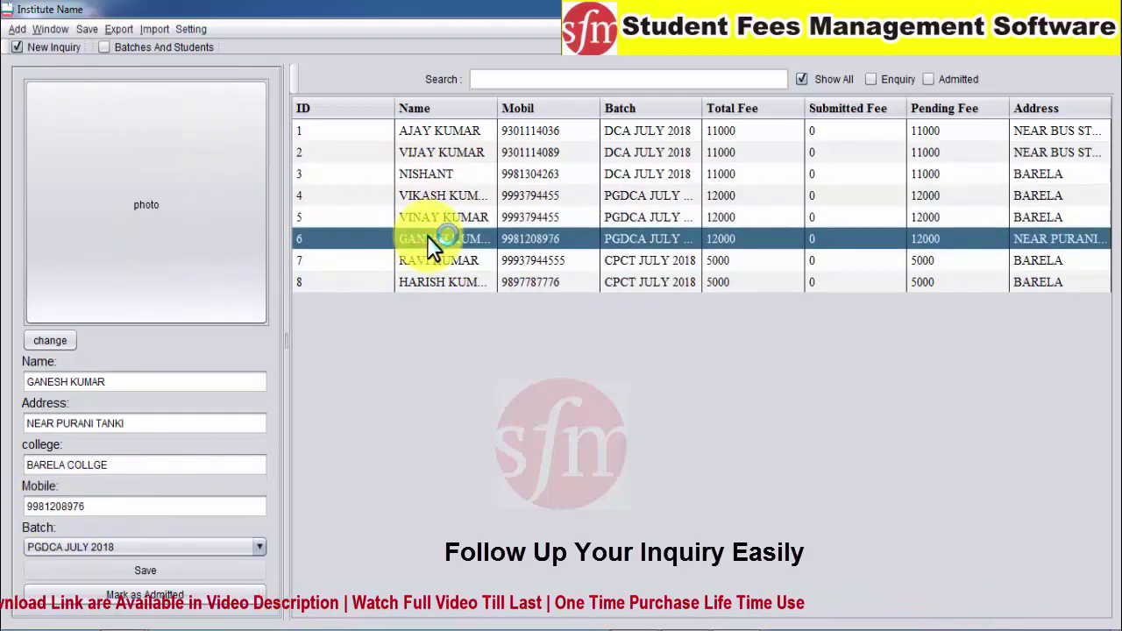
click(422, 259)
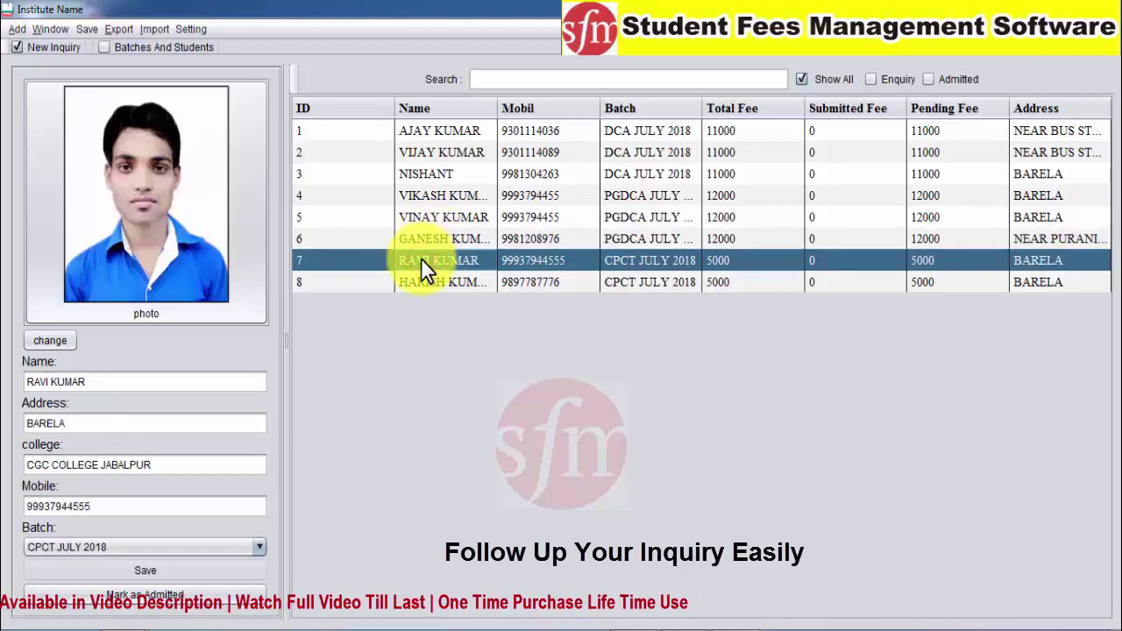
click(418, 280)
click(417, 264)
click(417, 278)
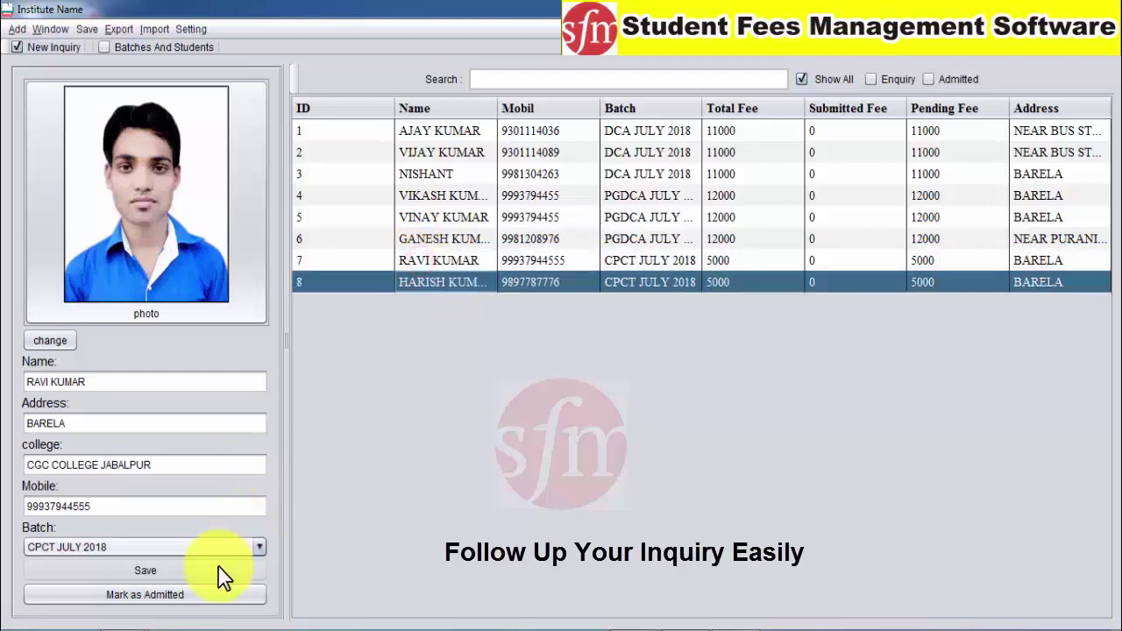
Mark the loaded seventh student as admitted, dismiss the success message, and browse the rows
click(138, 598)
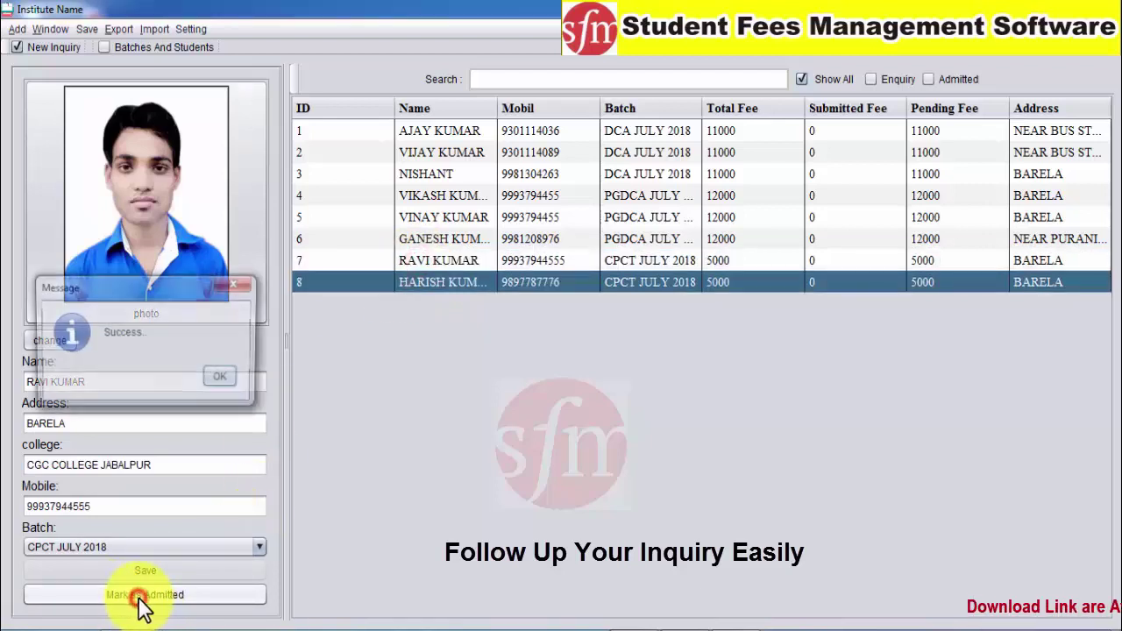
click(222, 377)
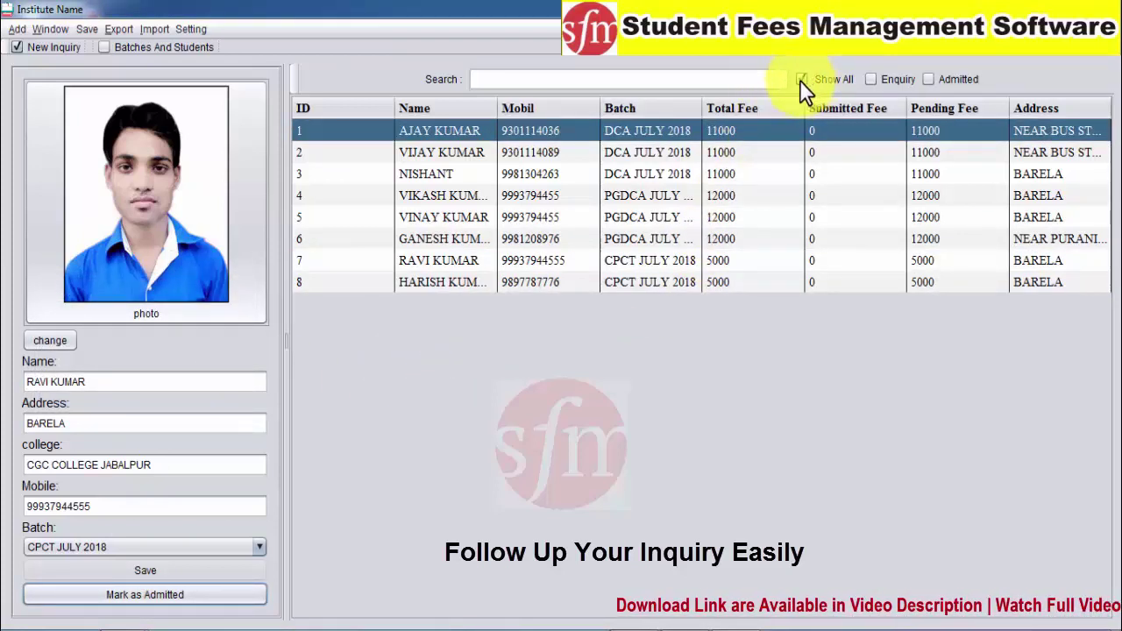
click(447, 173)
click(449, 152)
click(426, 283)
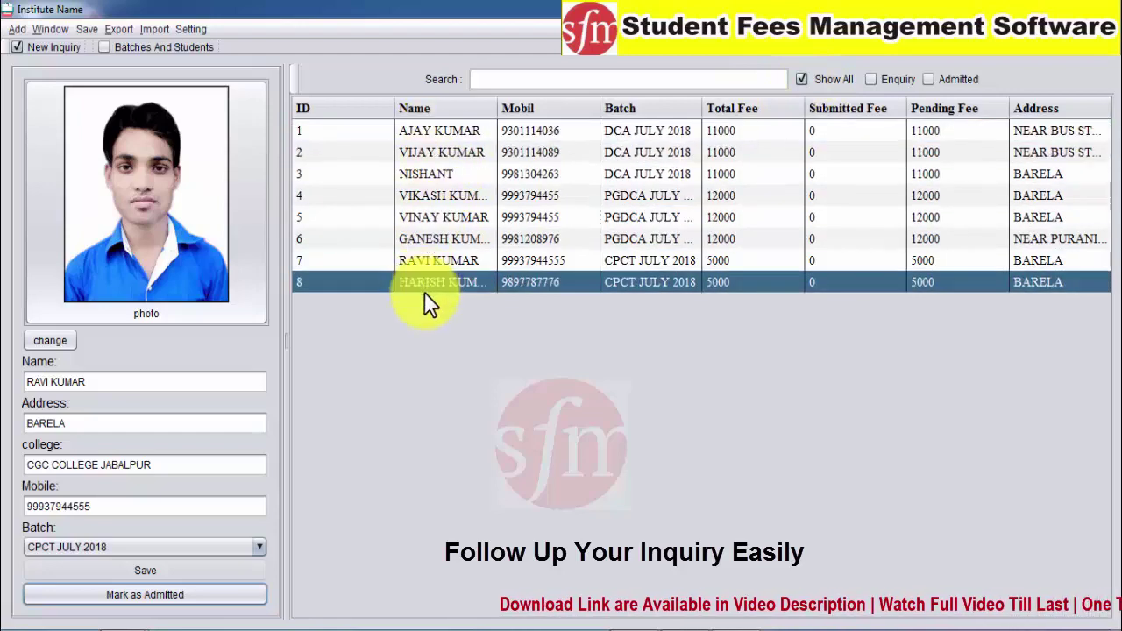
click(417, 239)
click(408, 174)
click(415, 282)
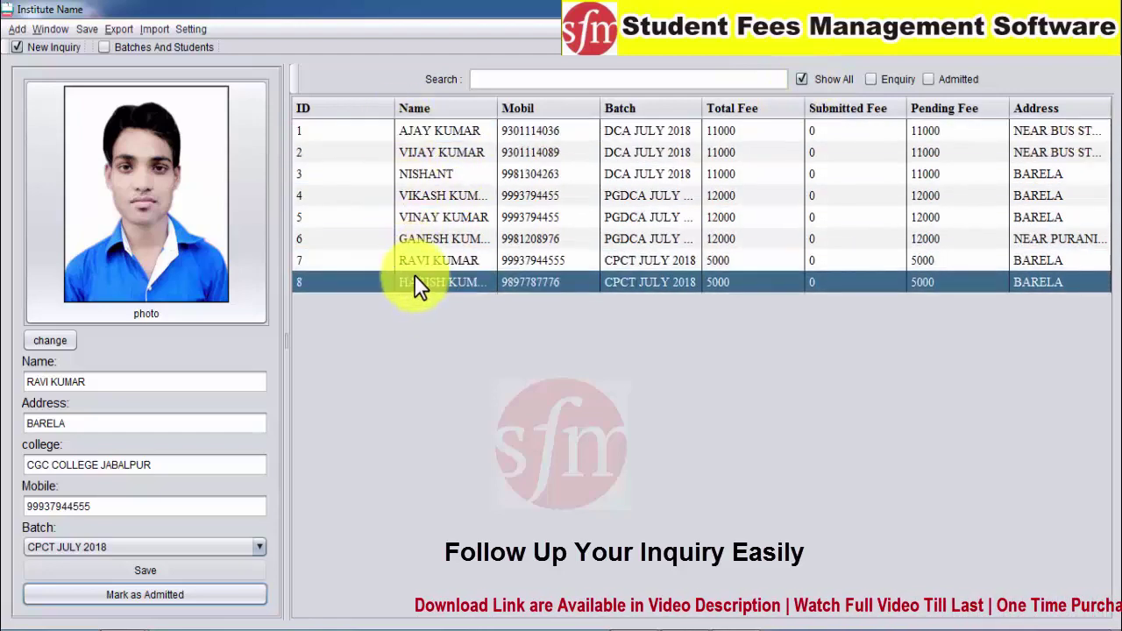
Review the enquiry-only list, then filter to admitted students, leaving only ID 7
click(869, 79)
click(522, 214)
click(491, 174)
click(456, 131)
click(460, 239)
click(473, 260)
click(744, 152)
click(833, 130)
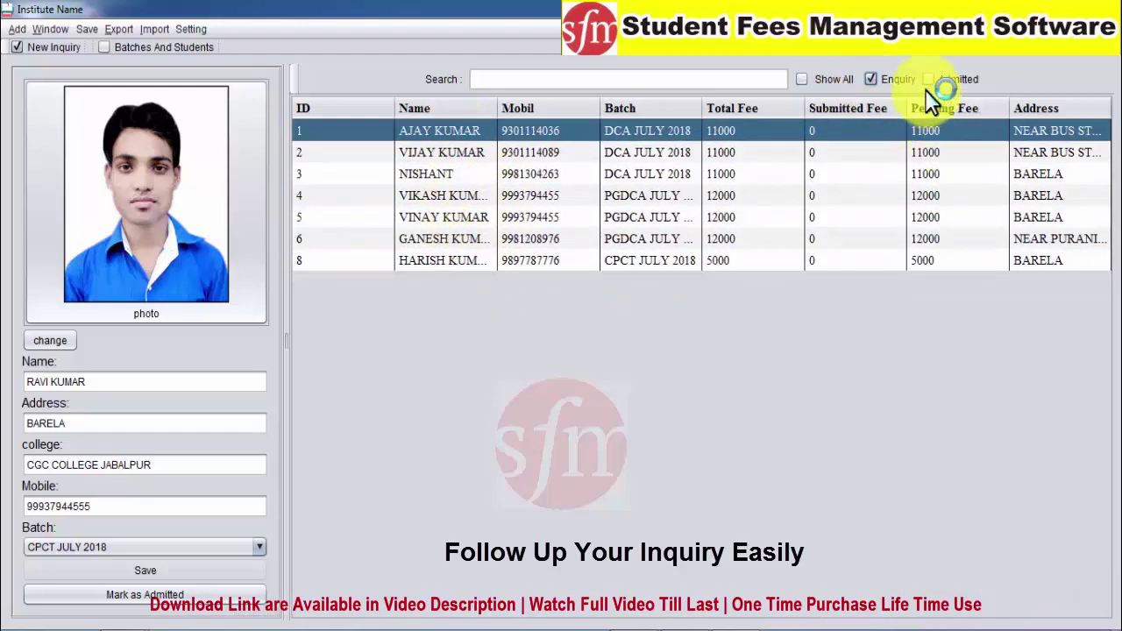
click(928, 80)
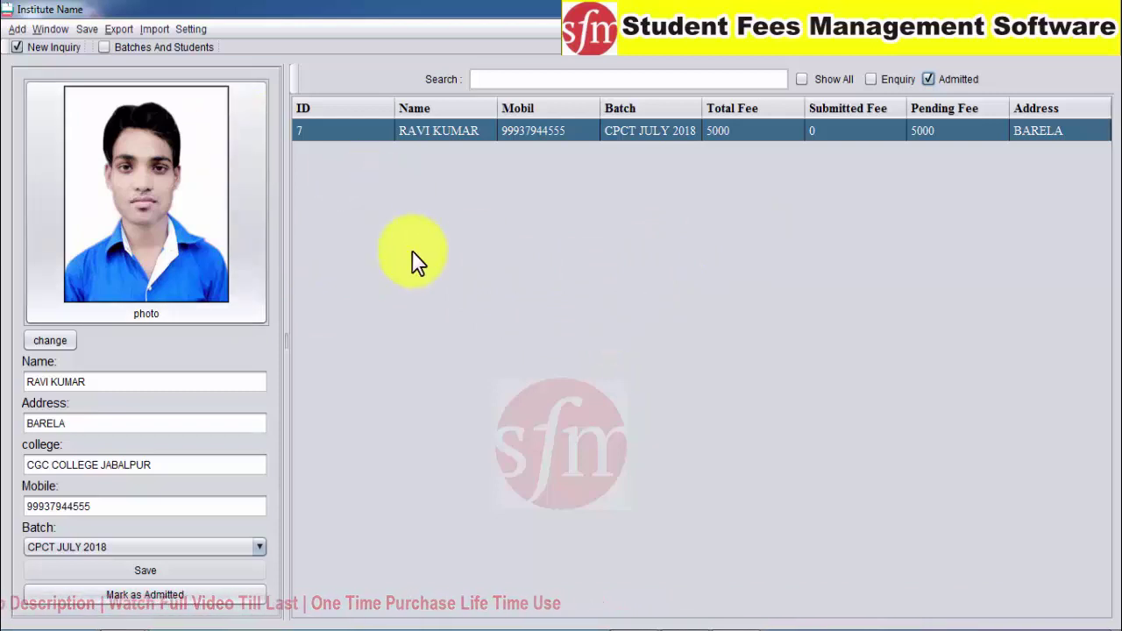
Add and save a first student with address, mobile and college in batch DCA JULY 2018
click(16, 29)
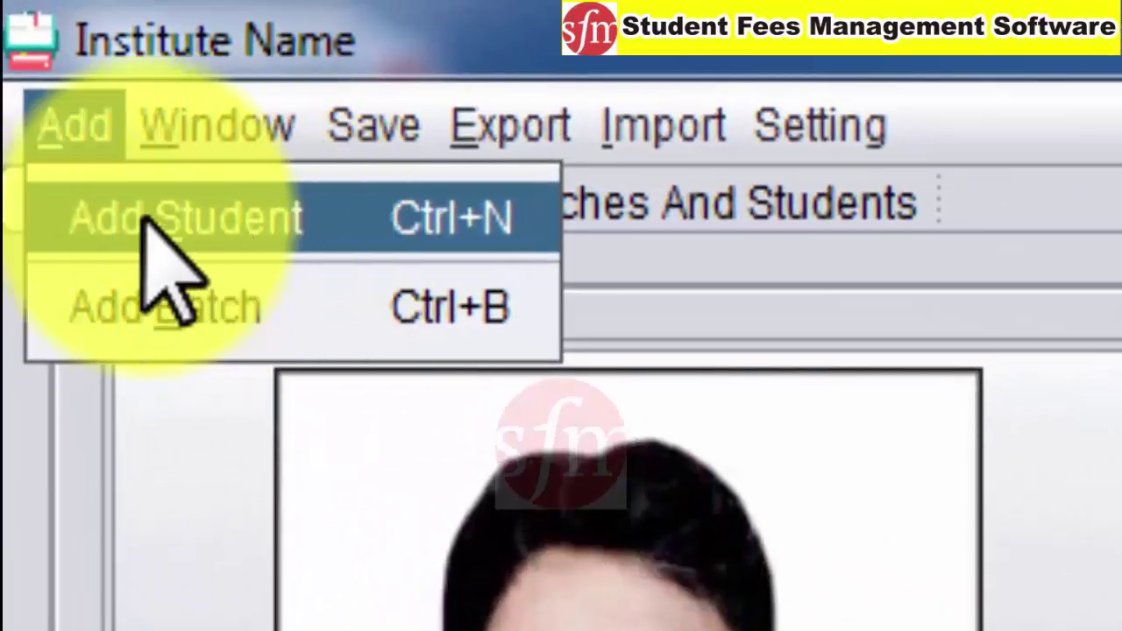
click(210, 219)
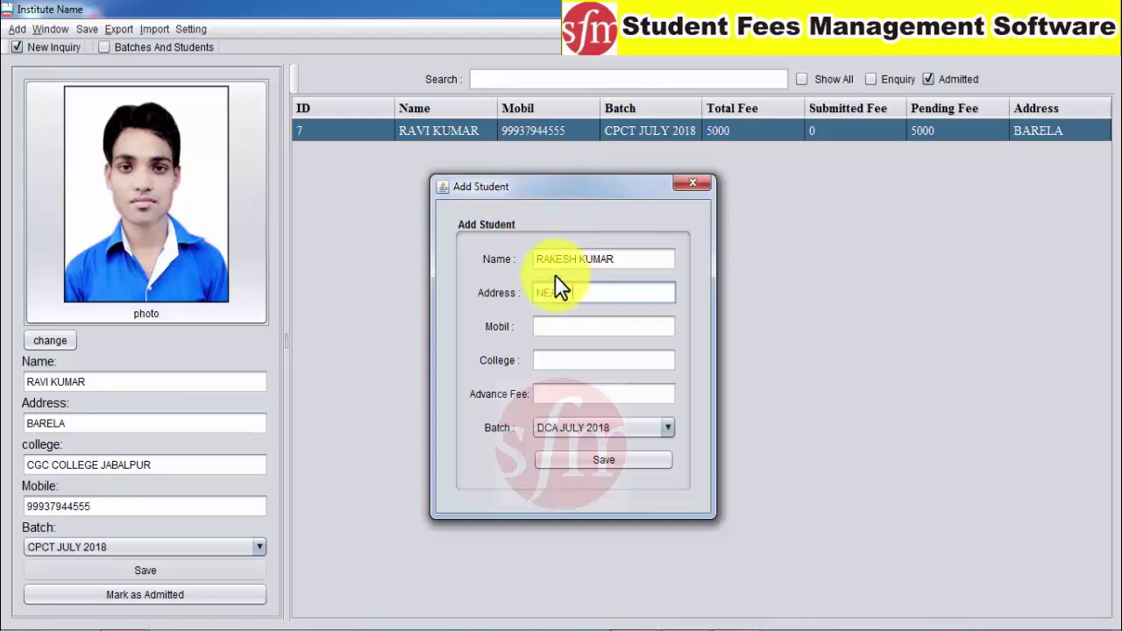
text(TROL PUMMP)
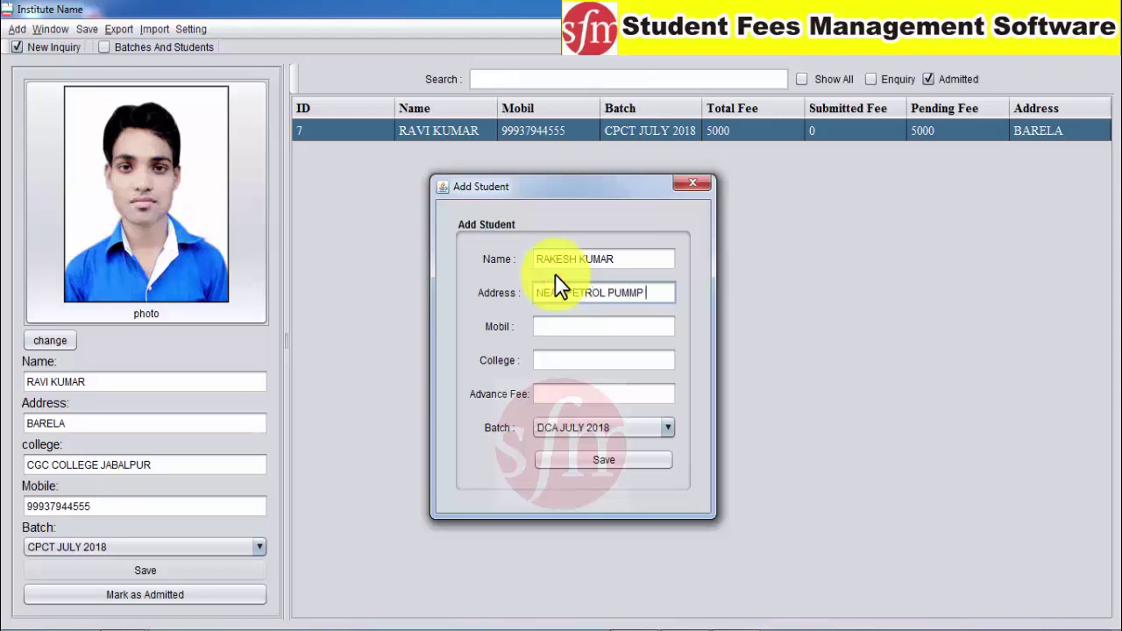
text( BARELA)
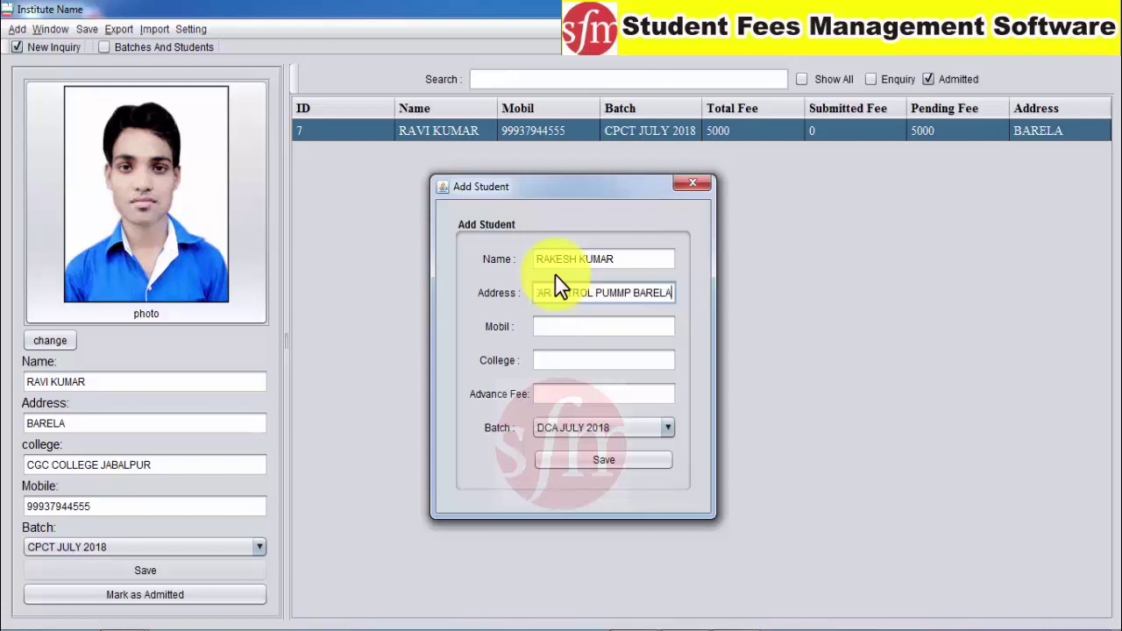
click(577, 323)
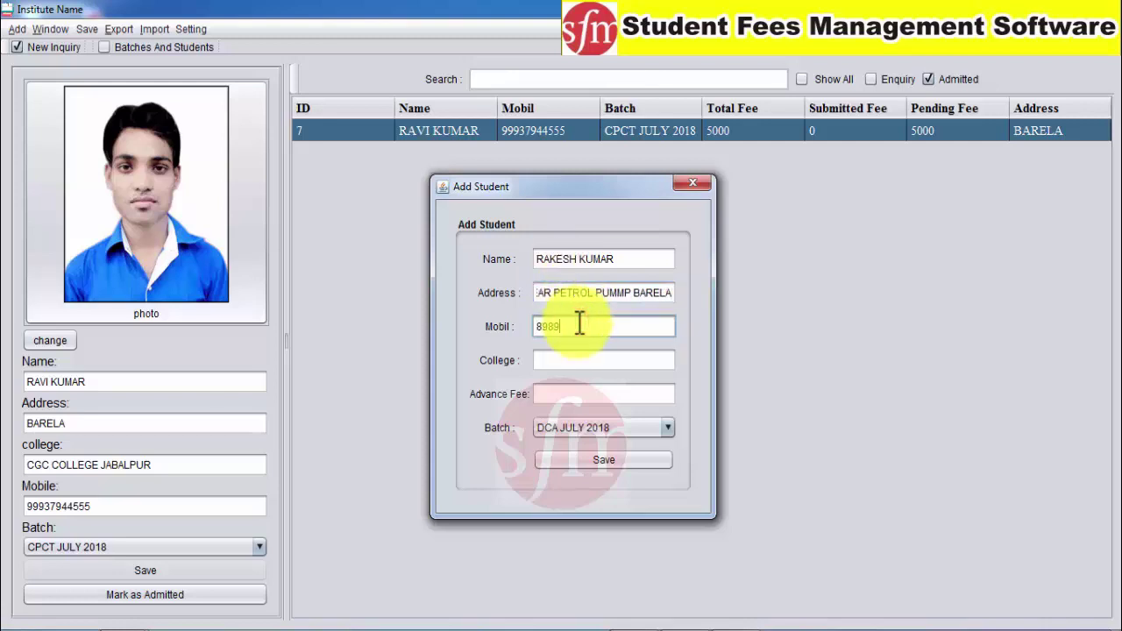
click(574, 361)
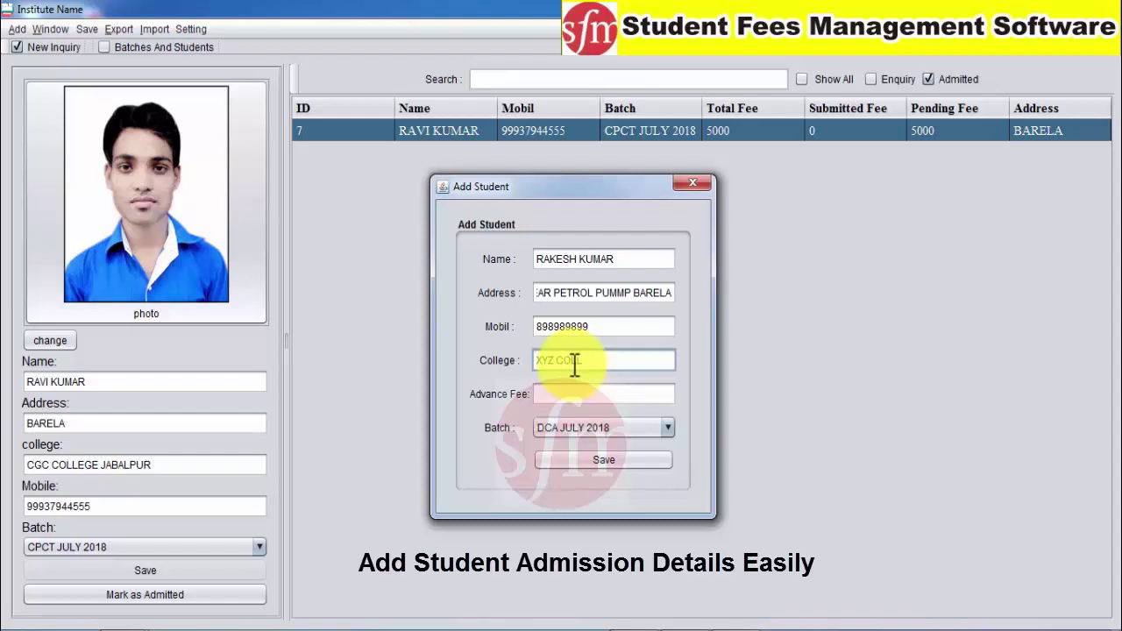
click(571, 395)
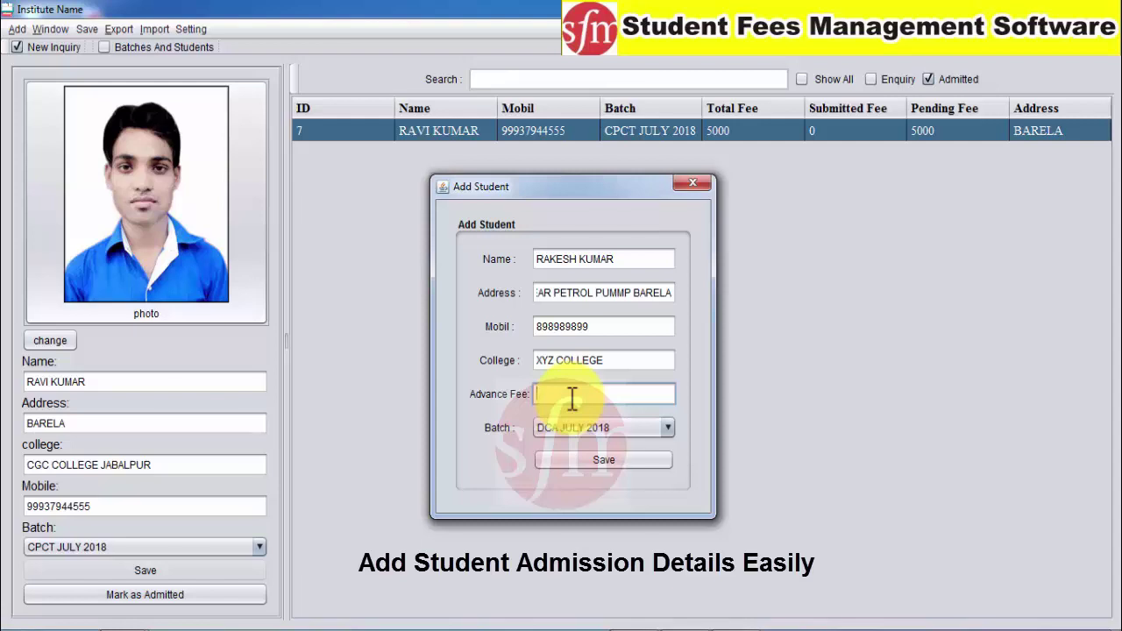
click(666, 428)
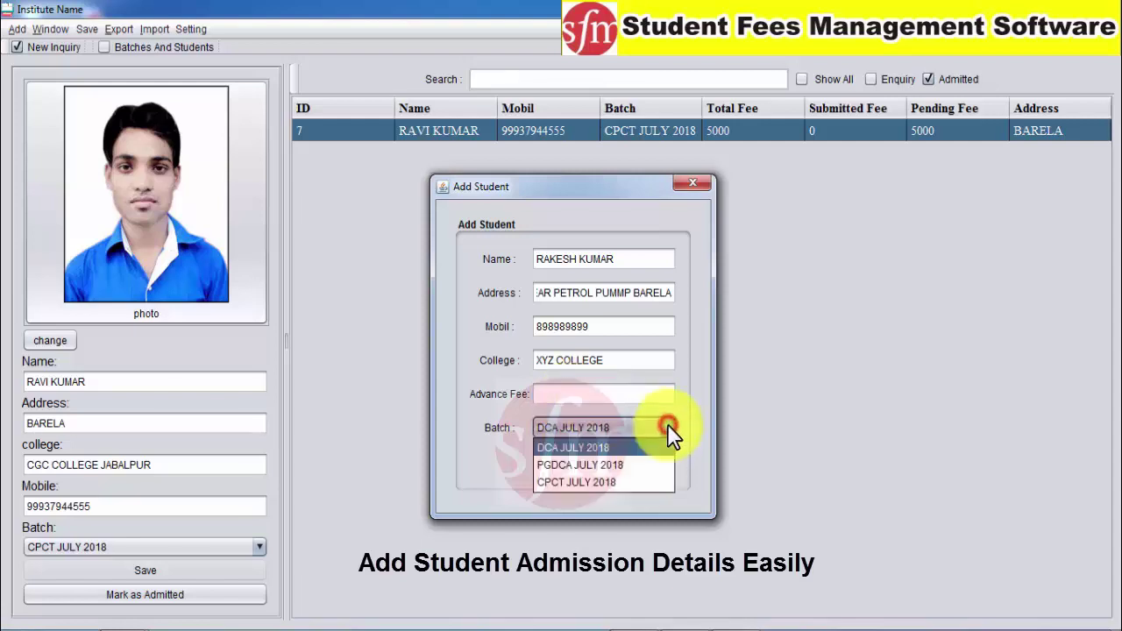
click(567, 446)
click(574, 462)
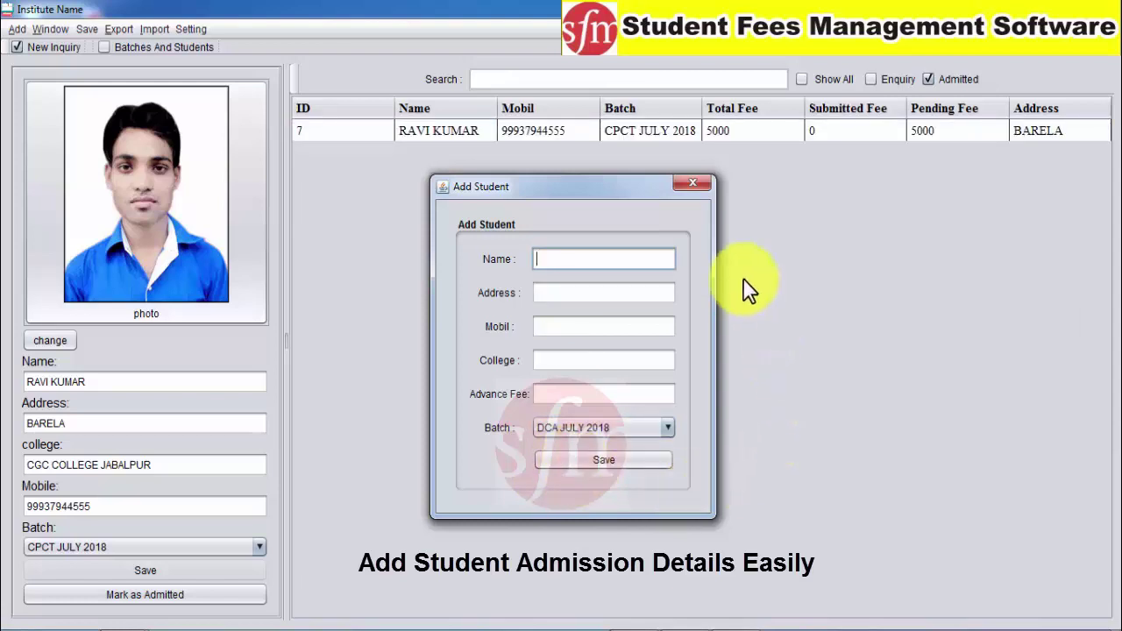
Enter the second student's name, address, mobile number and college, and save
click(490, 131)
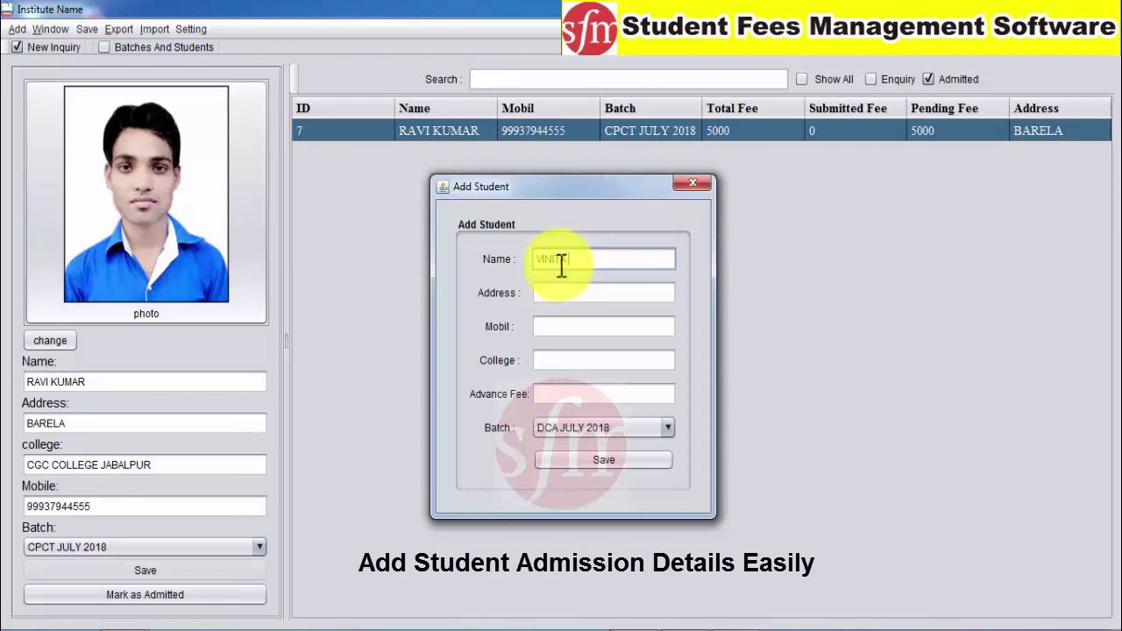
click(557, 294)
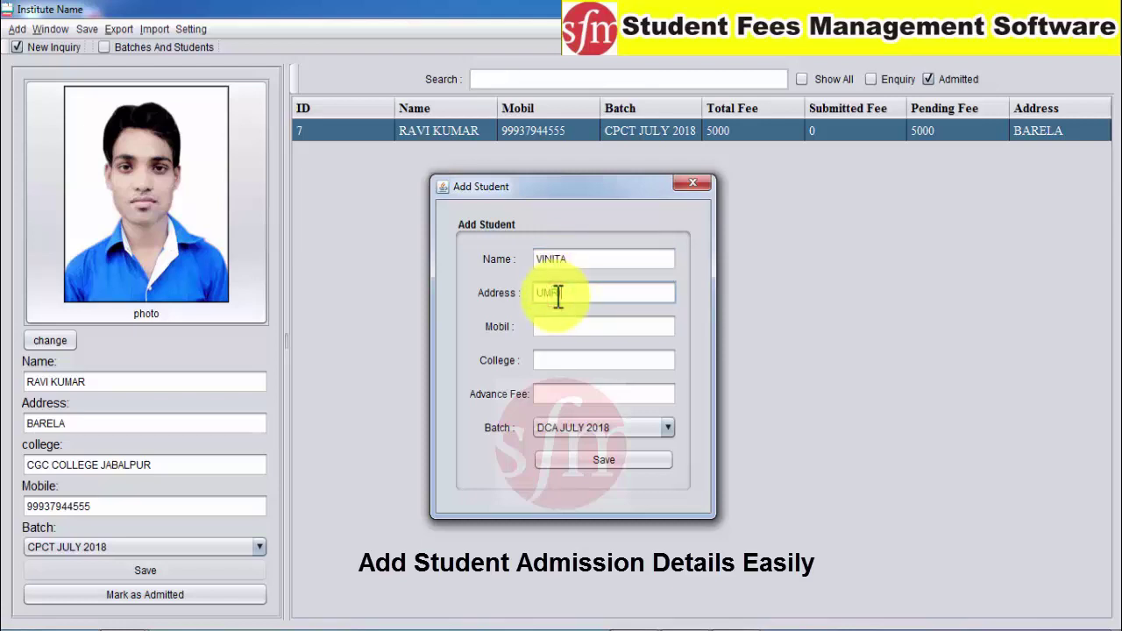
click(568, 324)
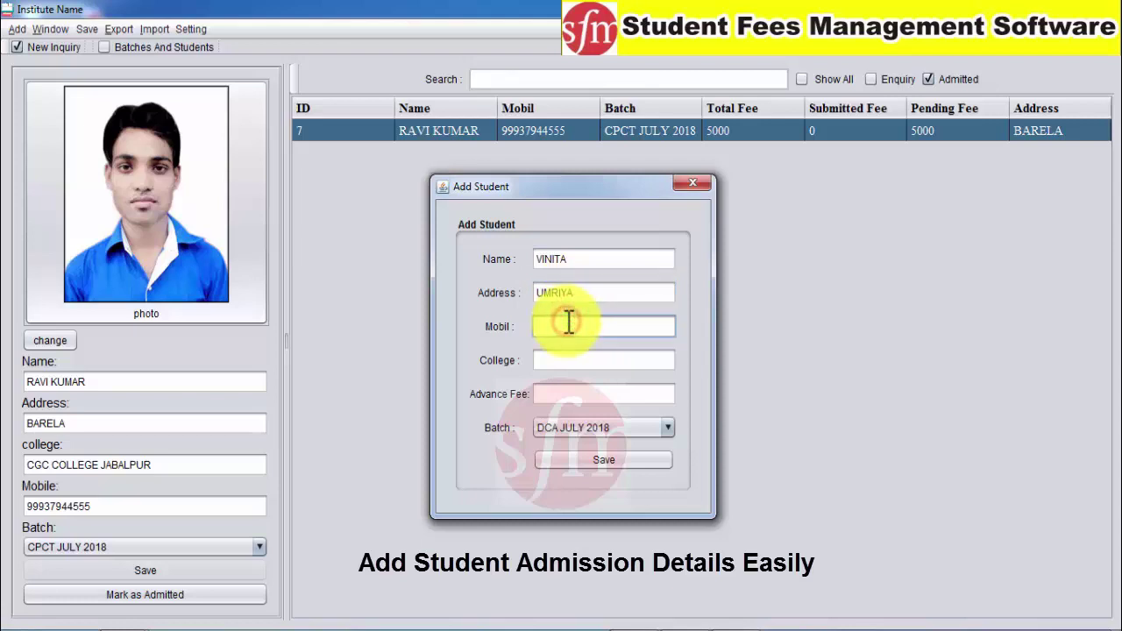
click(561, 368)
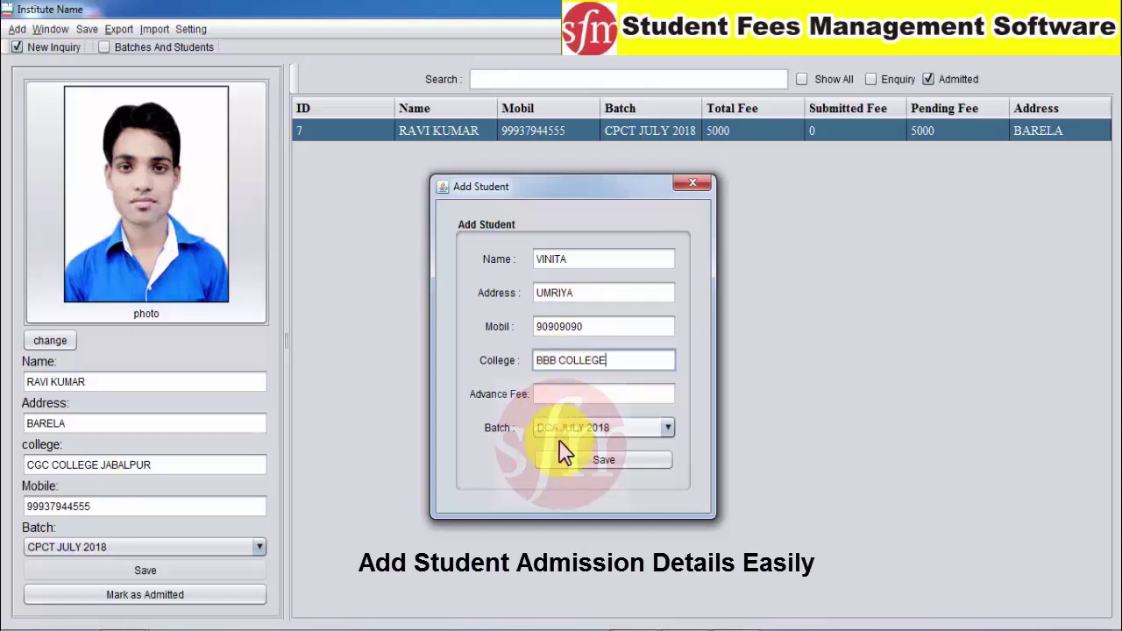
click(571, 461)
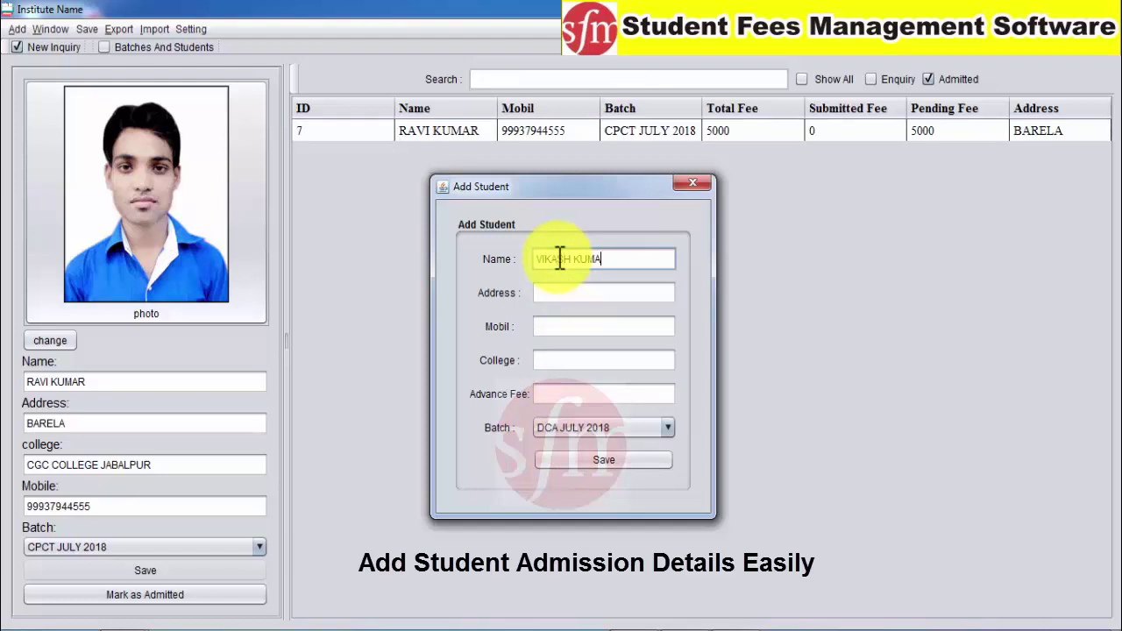
Enter the third student's address, mobile number and college, and save
click(566, 290)
text(BARELA)
click(584, 321)
text(90)
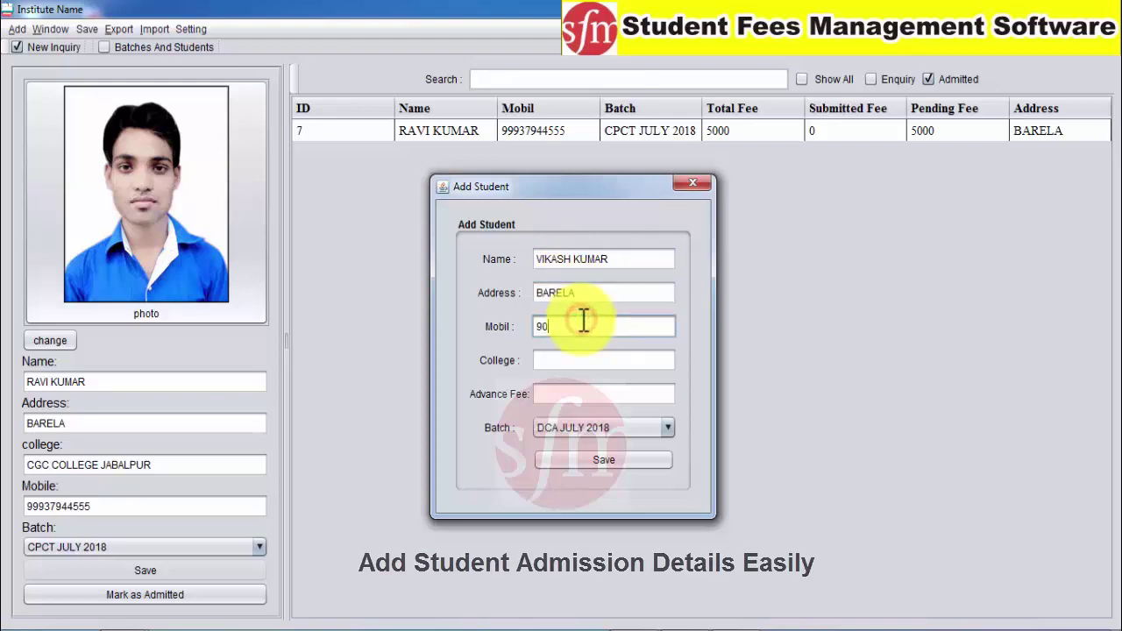
text(9090909)
click(580, 354)
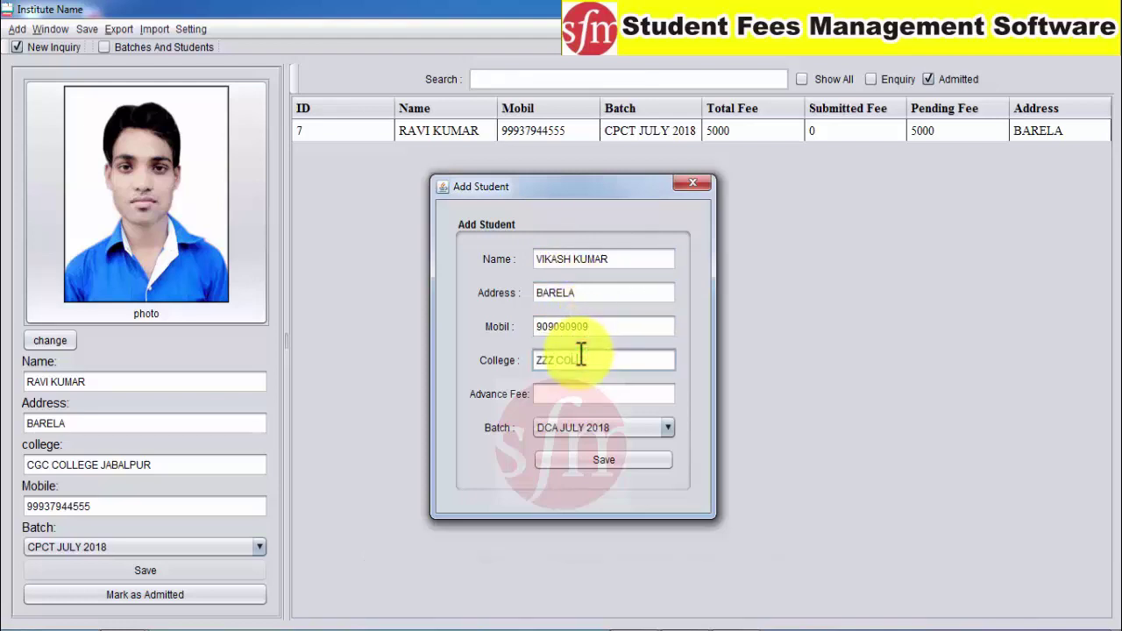
click(567, 459)
Start a blank student entry with the batch left at DCA JULY 2018
click(557, 257)
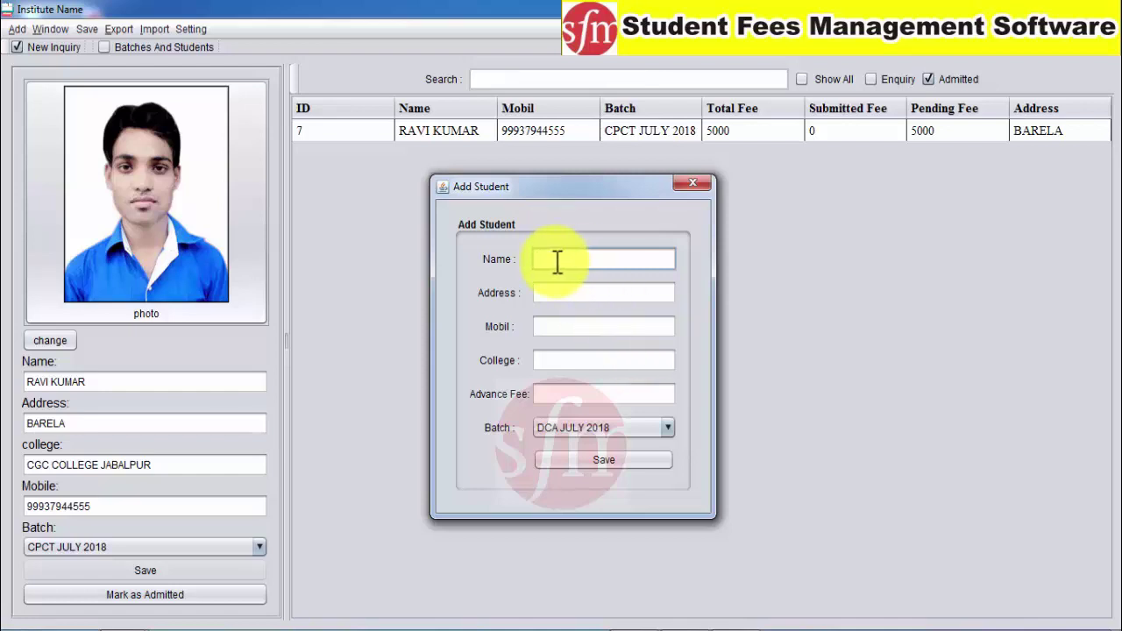
click(667, 428)
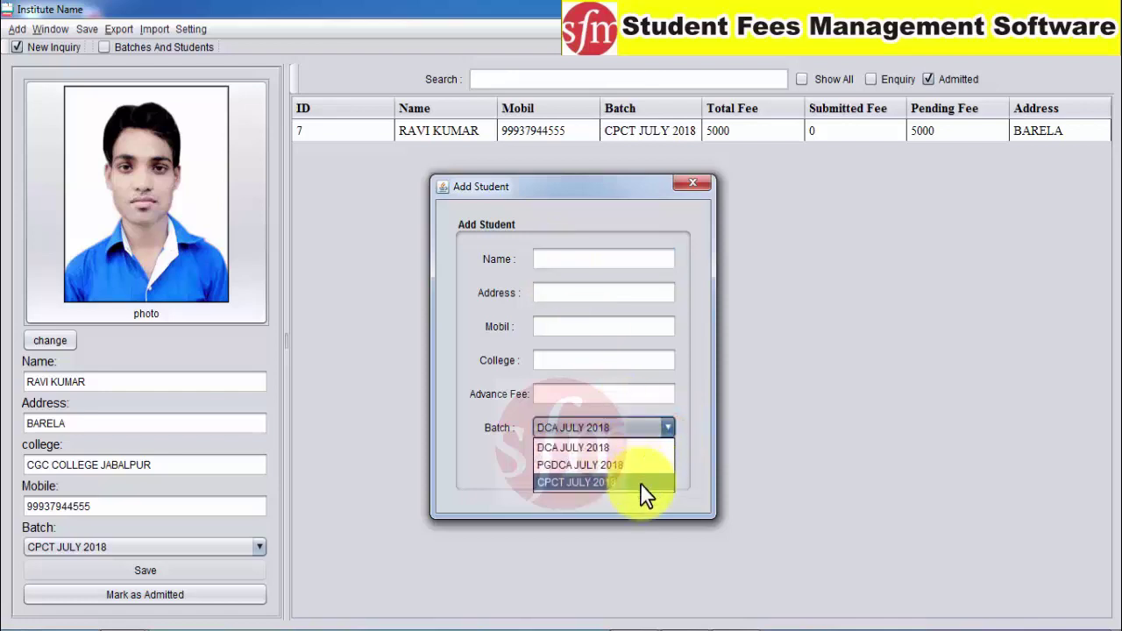
click(694, 391)
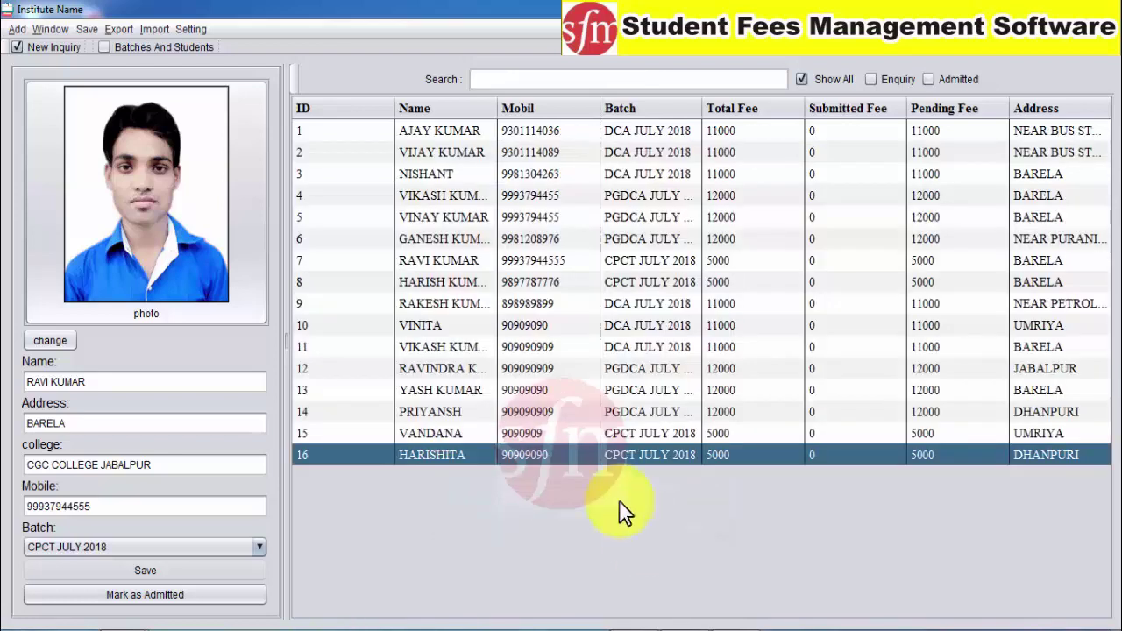
Close the Add Student form and review the full list, including the newly added students
click(385, 150)
click(399, 131)
click(488, 153)
click(663, 133)
click(886, 149)
click(870, 433)
click(548, 451)
click(446, 130)
click(447, 176)
click(478, 430)
click(736, 414)
click(771, 303)
click(802, 132)
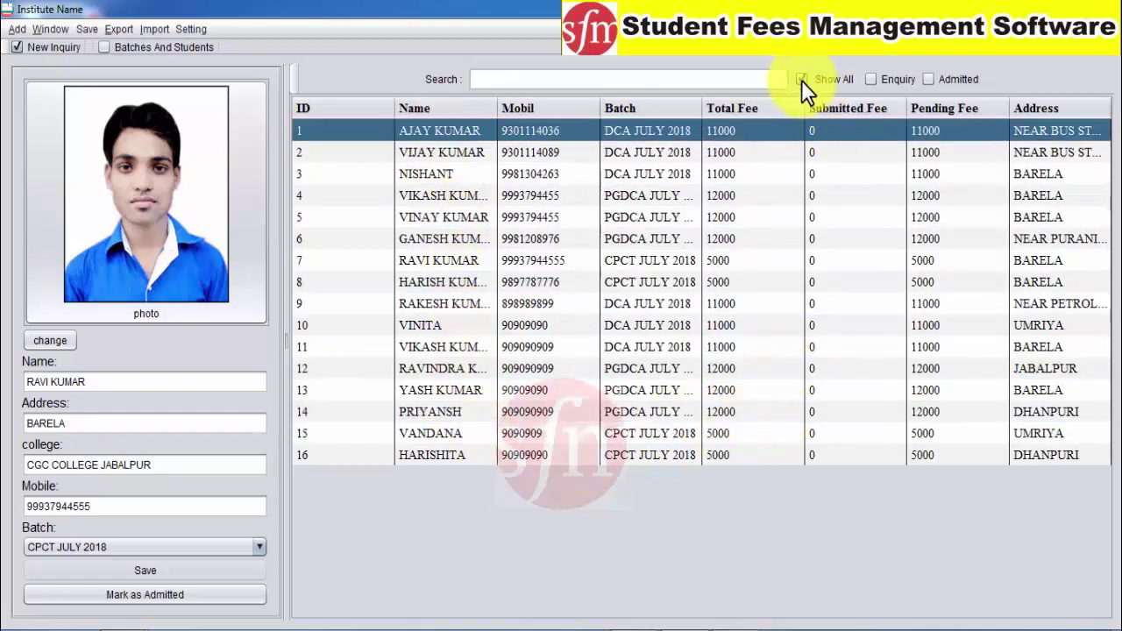
Move through the student rows and select the student with ID 13
click(496, 149)
click(457, 134)
click(465, 175)
drag(473, 197, 662, 139)
click(471, 392)
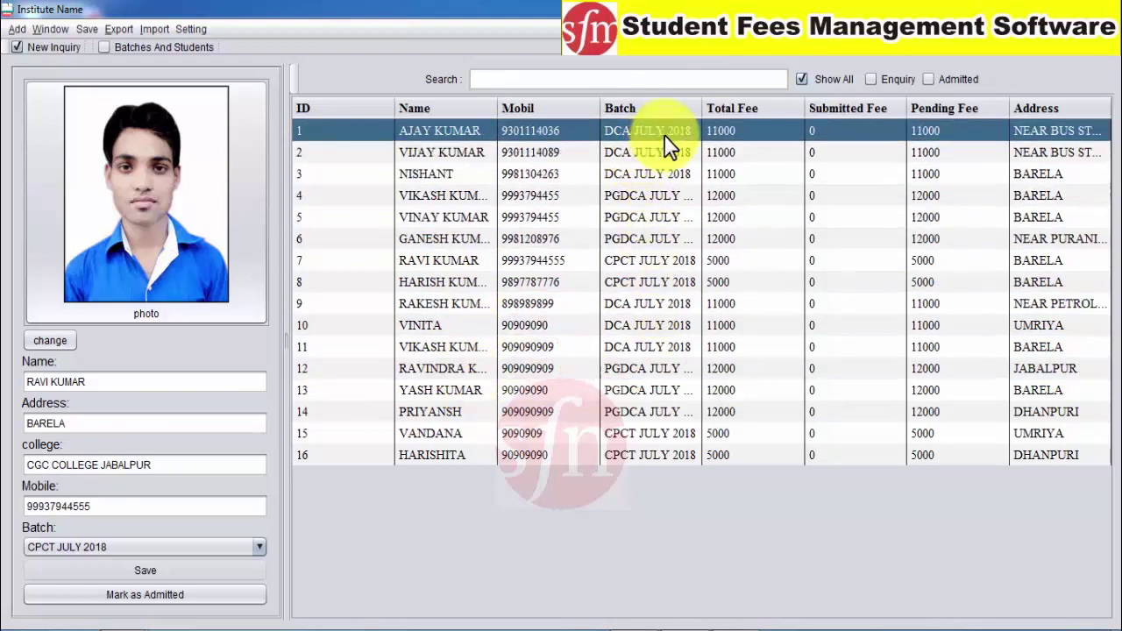
Widen the Batch column and filter to enquiry students, selecting ID 8
drag(700, 106, 725, 108)
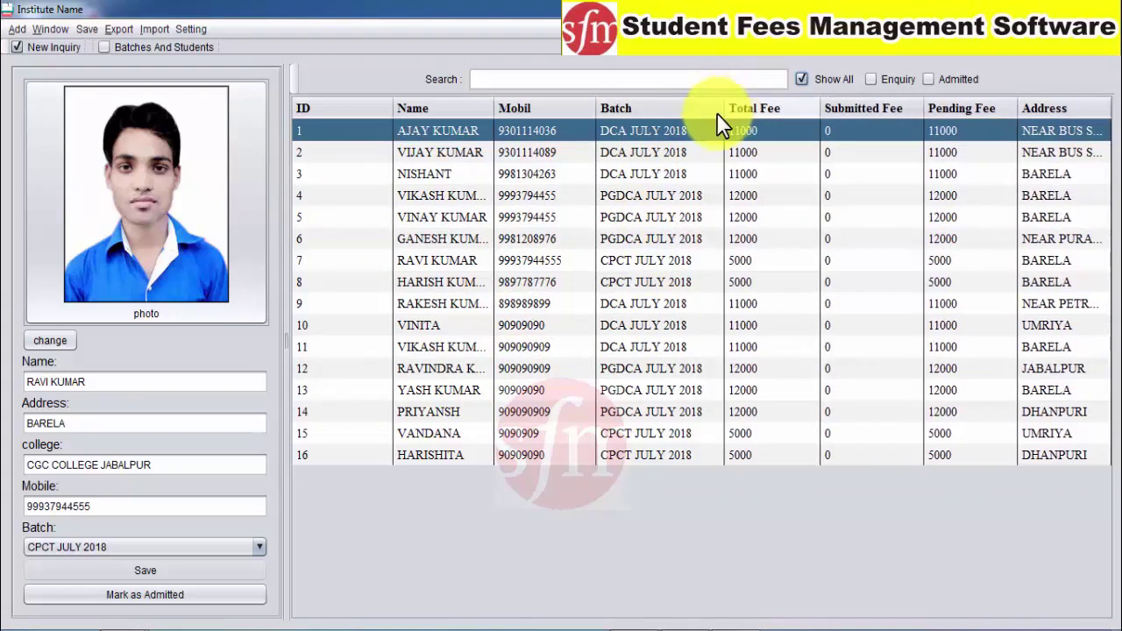
click(870, 79)
click(544, 151)
click(561, 130)
click(571, 238)
click(623, 131)
click(623, 260)
click(933, 153)
click(936, 129)
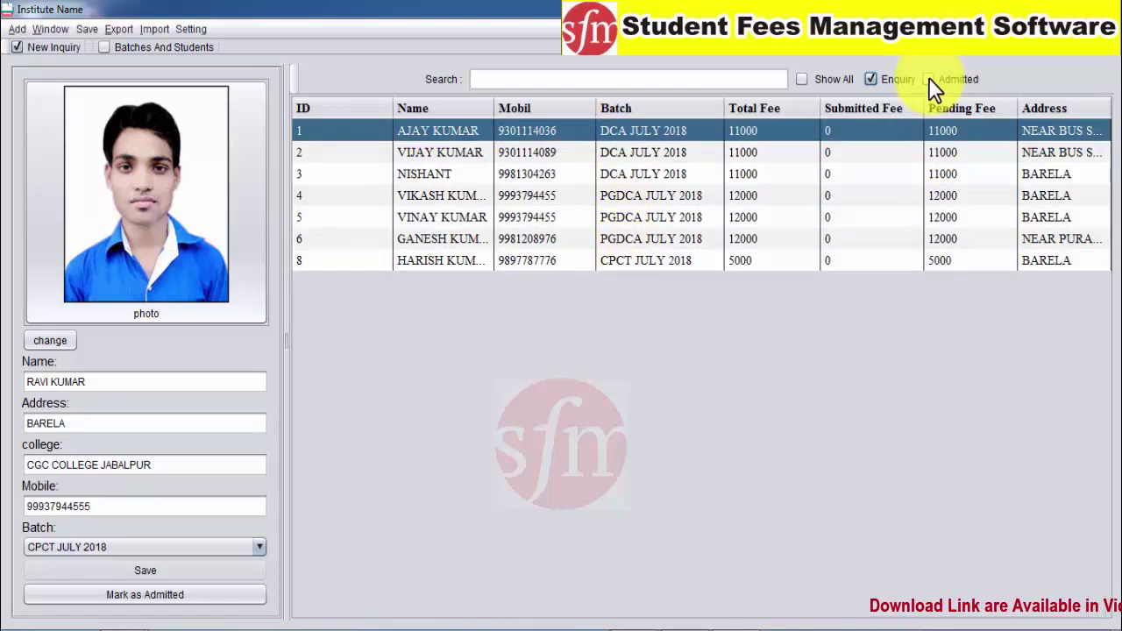
click(534, 261)
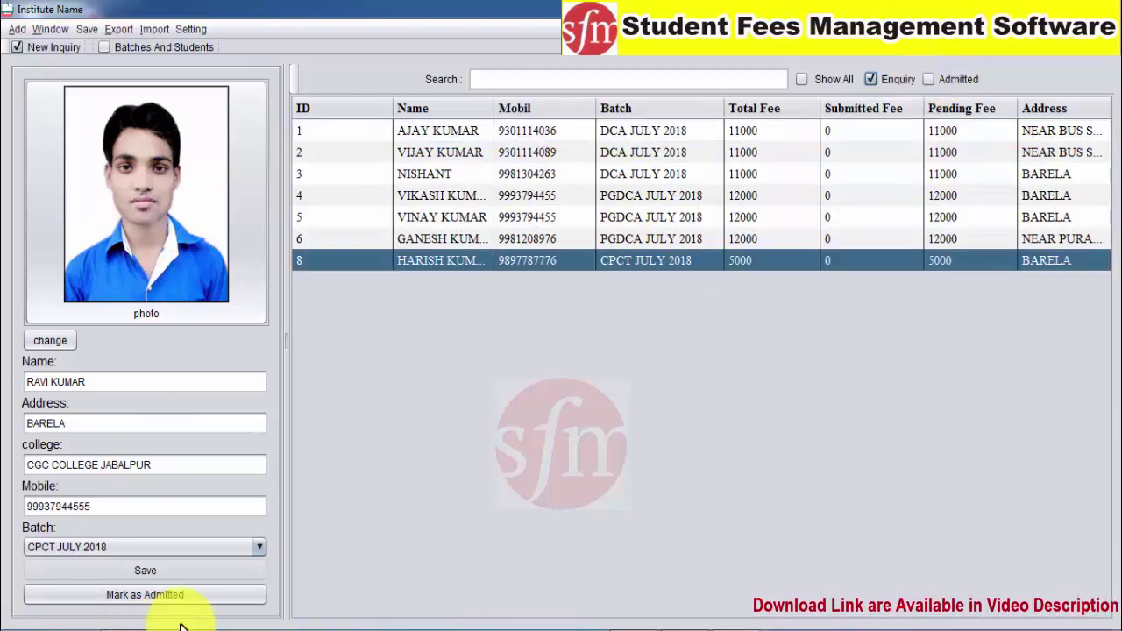
Switch between admitted and enquiry filters, then list all 16 students with Show All
click(929, 79)
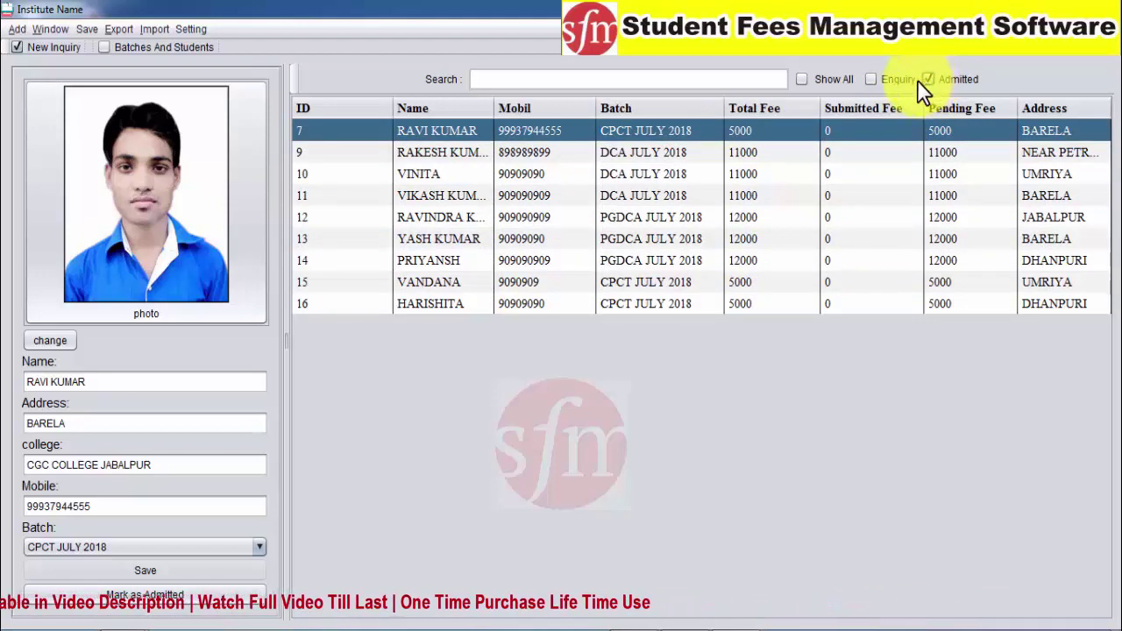
click(870, 80)
drag(510, 130, 842, 147)
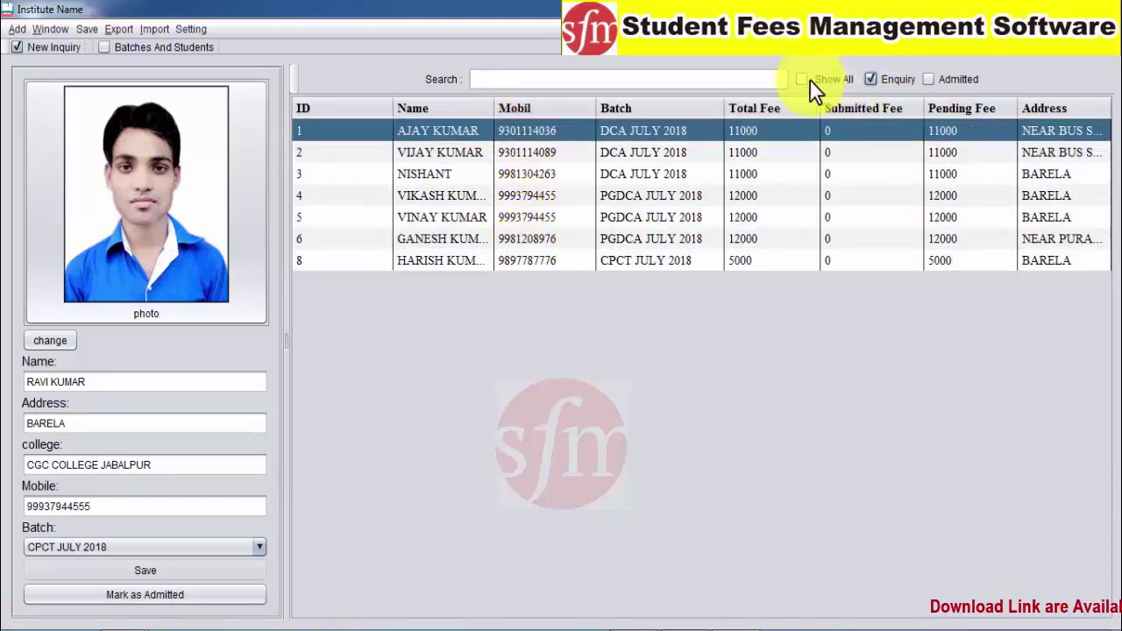
click(801, 79)
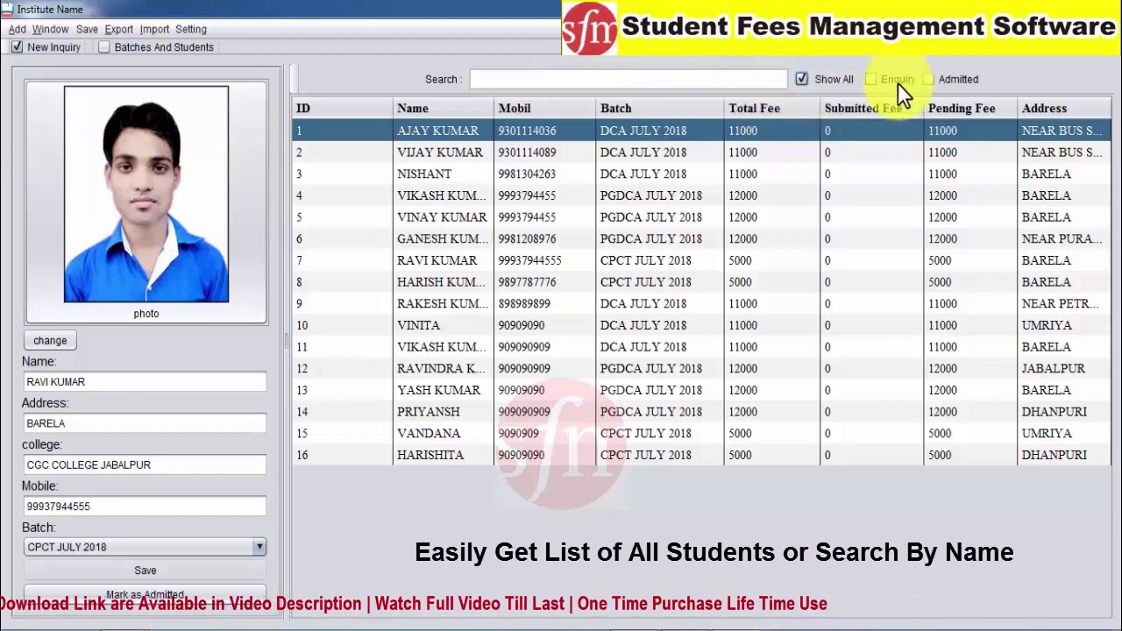
Switch the student list between the Enquiry, Show All and Admitted filters
click(871, 79)
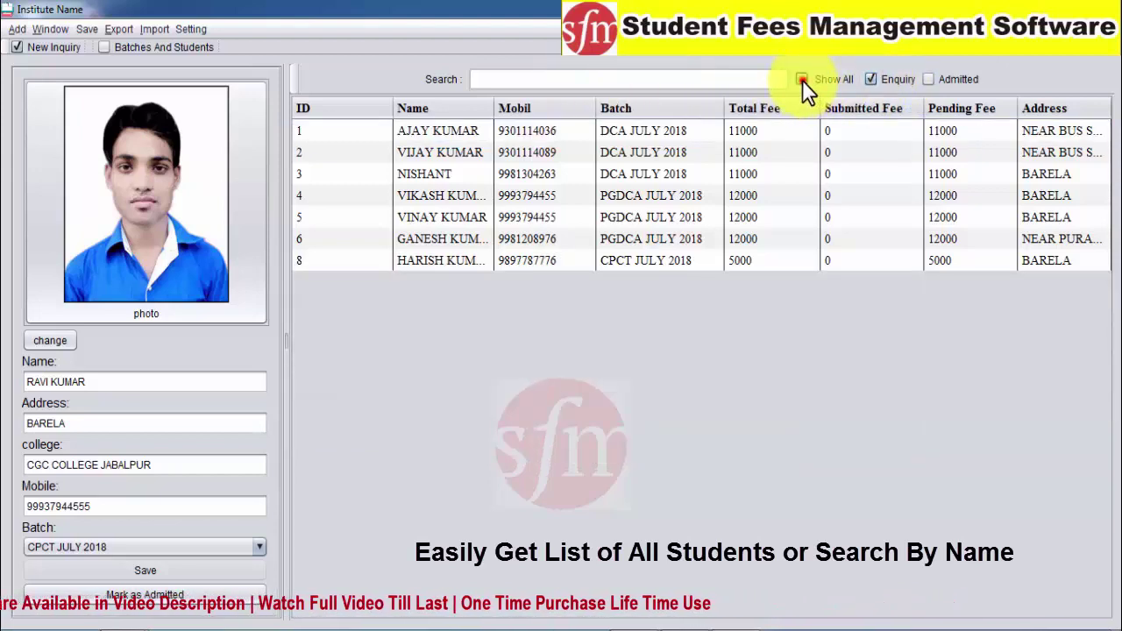
click(801, 80)
click(554, 79)
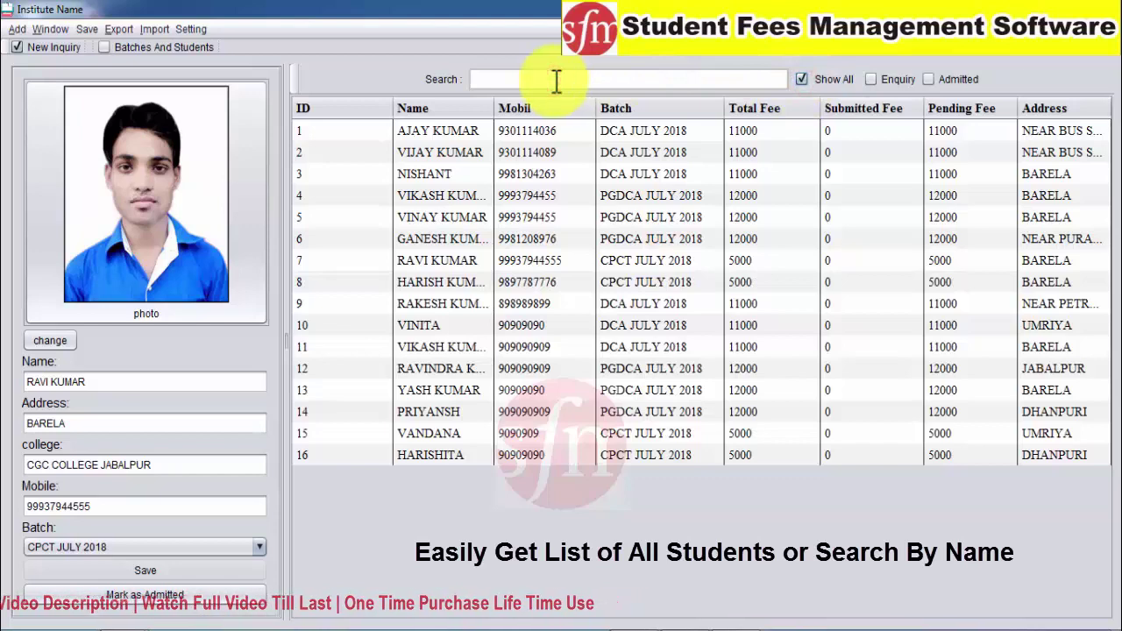
key(Return)
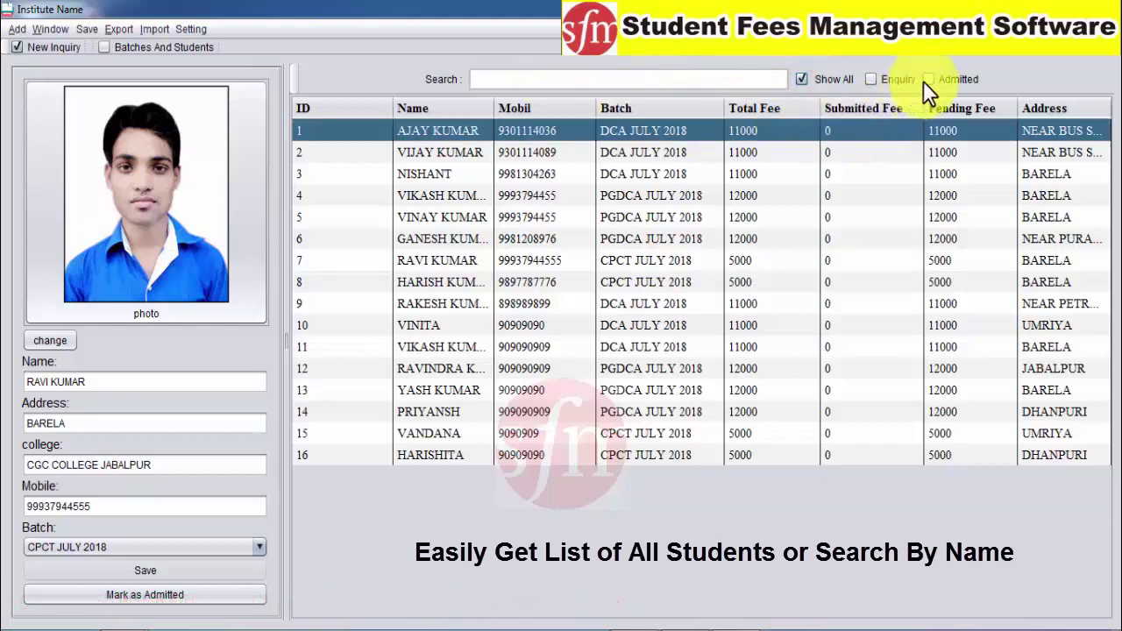
click(927, 78)
Search admitted students for 'HAR' and load student 8's details into the side panel
click(489, 75)
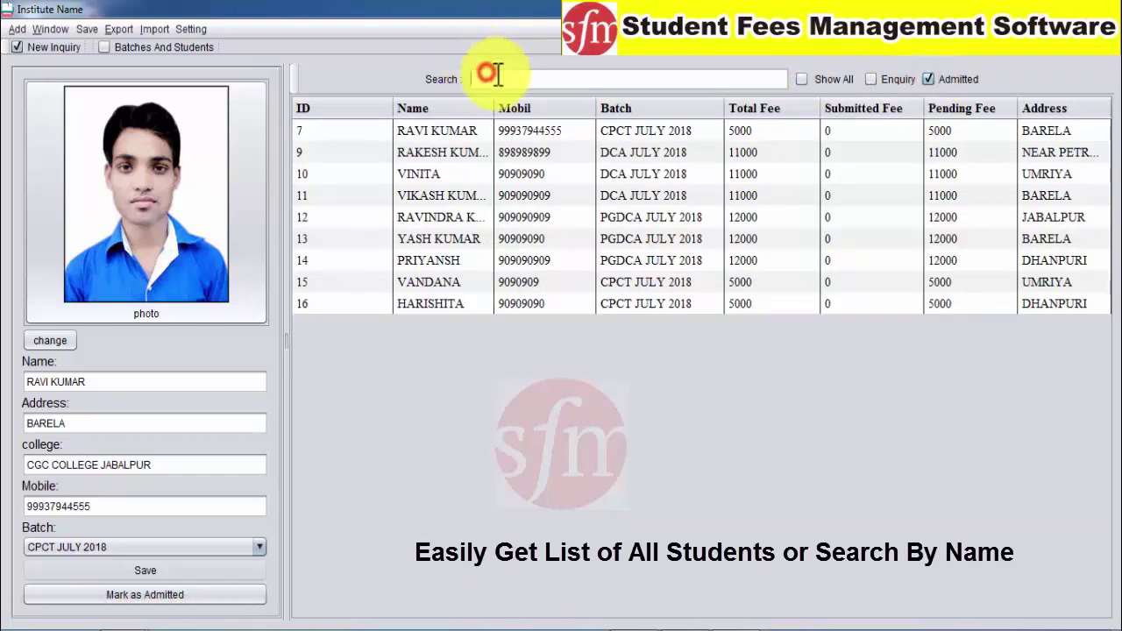
text(HAR)
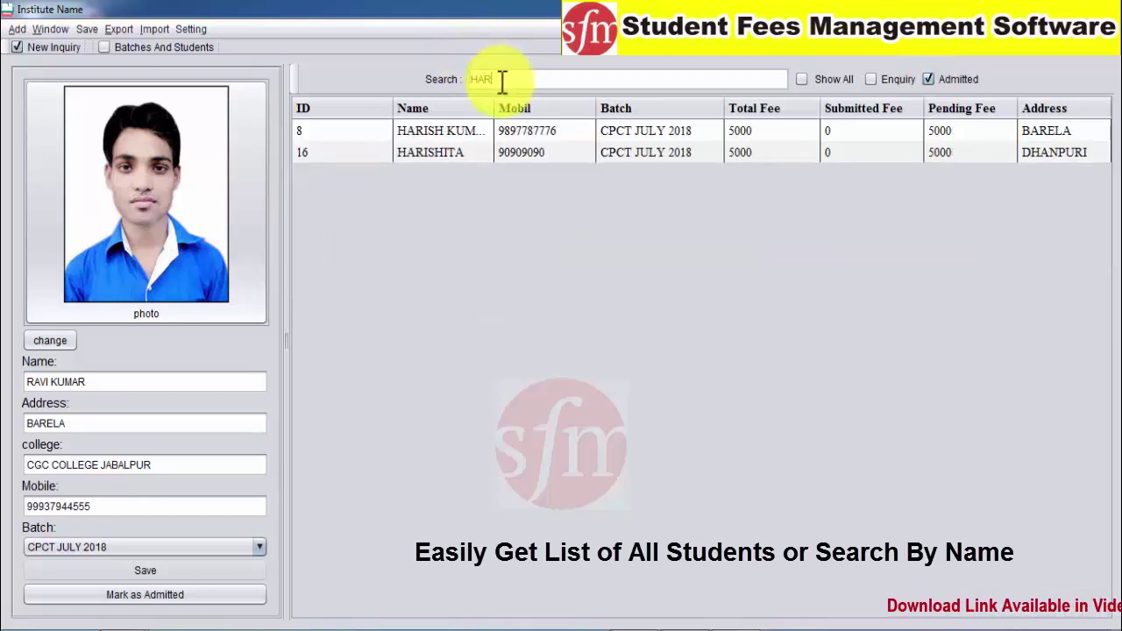
click(457, 145)
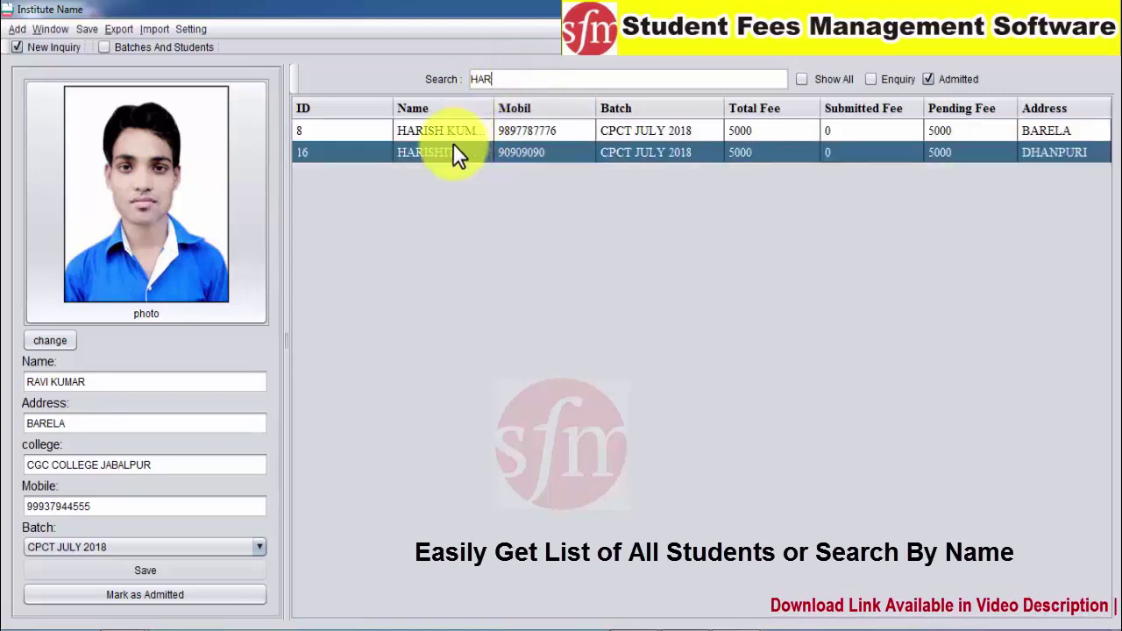
click(455, 132)
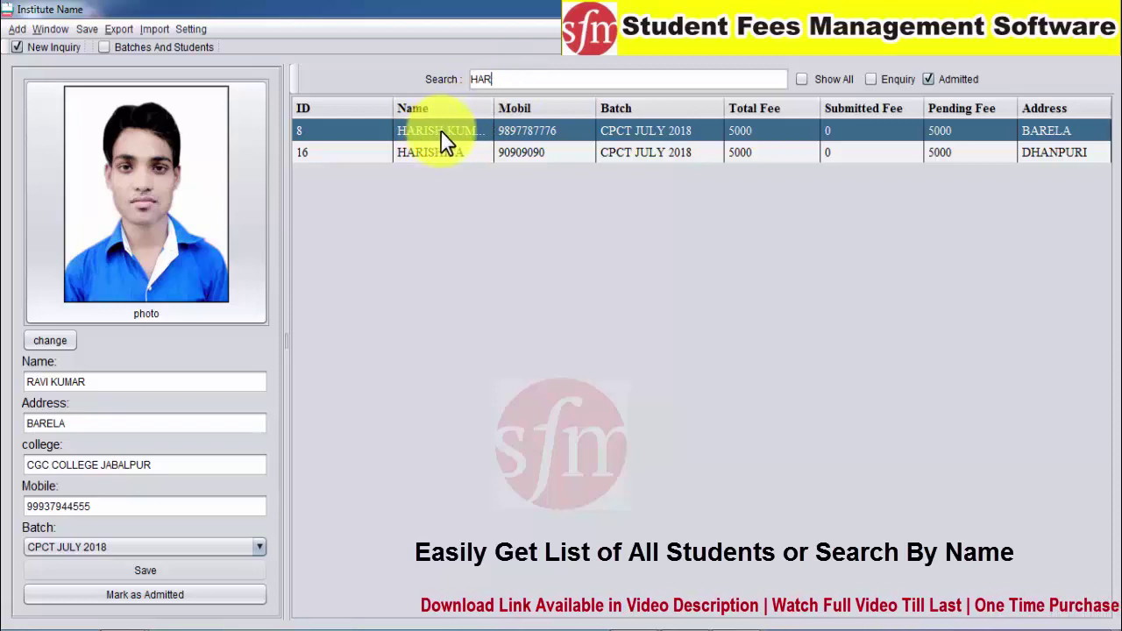
right_click(442, 132)
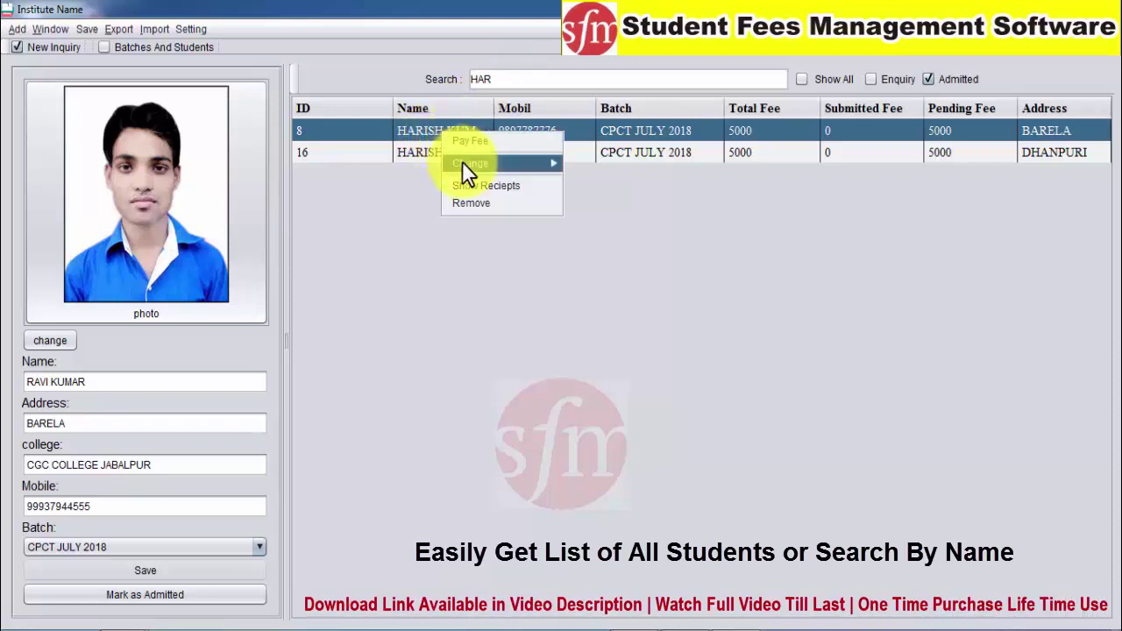
click(463, 163)
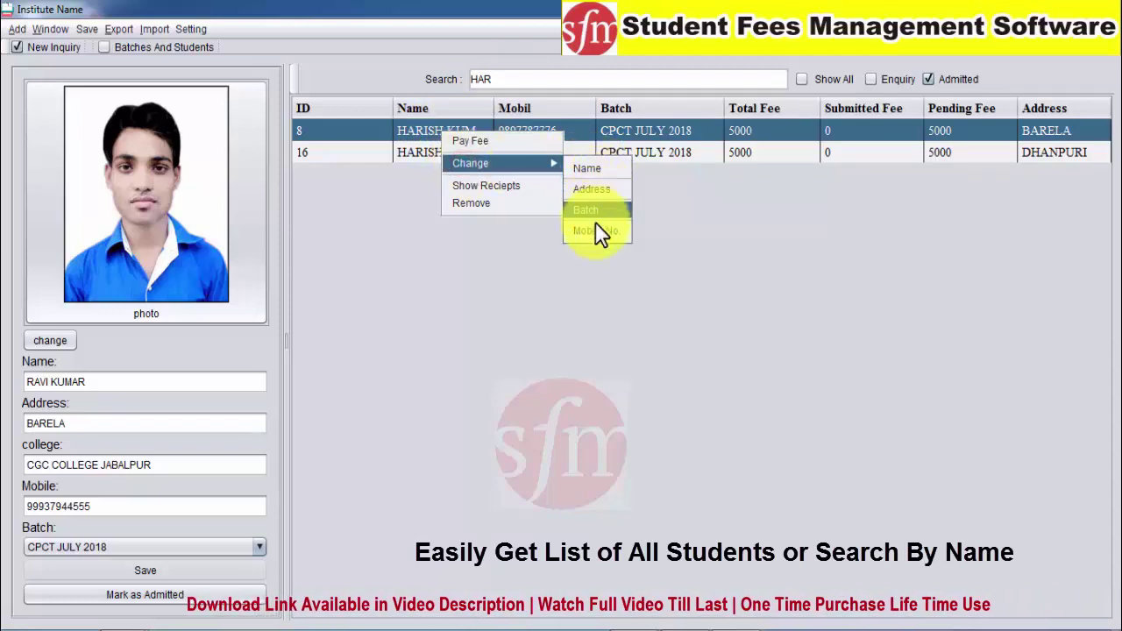
click(412, 131)
click(507, 81)
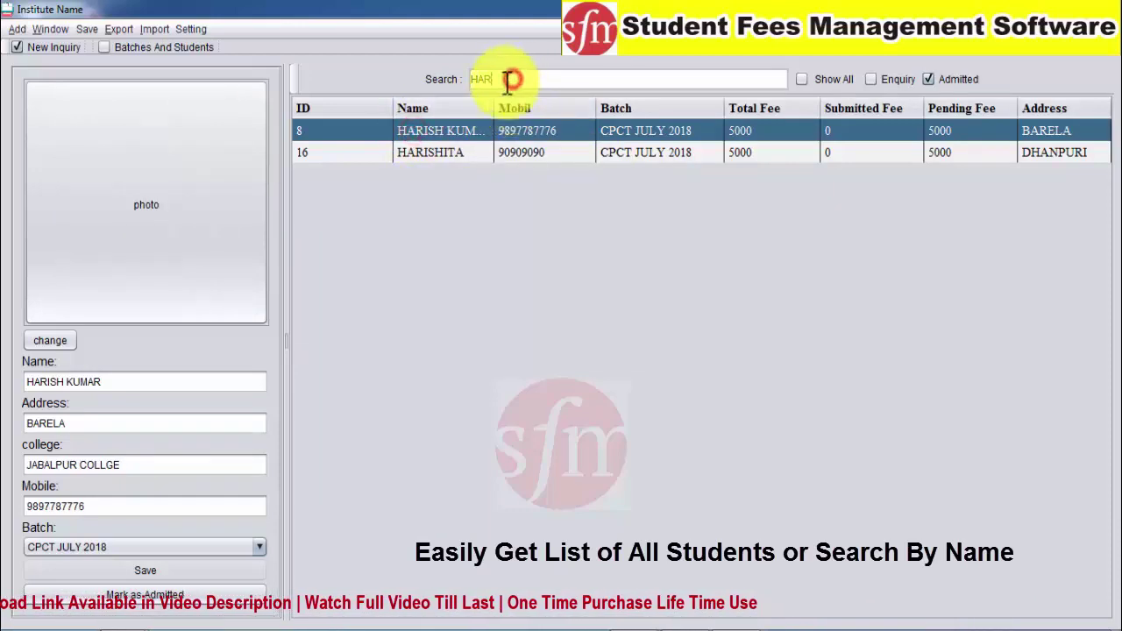
Clear the search, cycle filters back to Admitted, and select students 15 through 12
key(BackSpace)
key(BackSpace)
key(BackSpace)
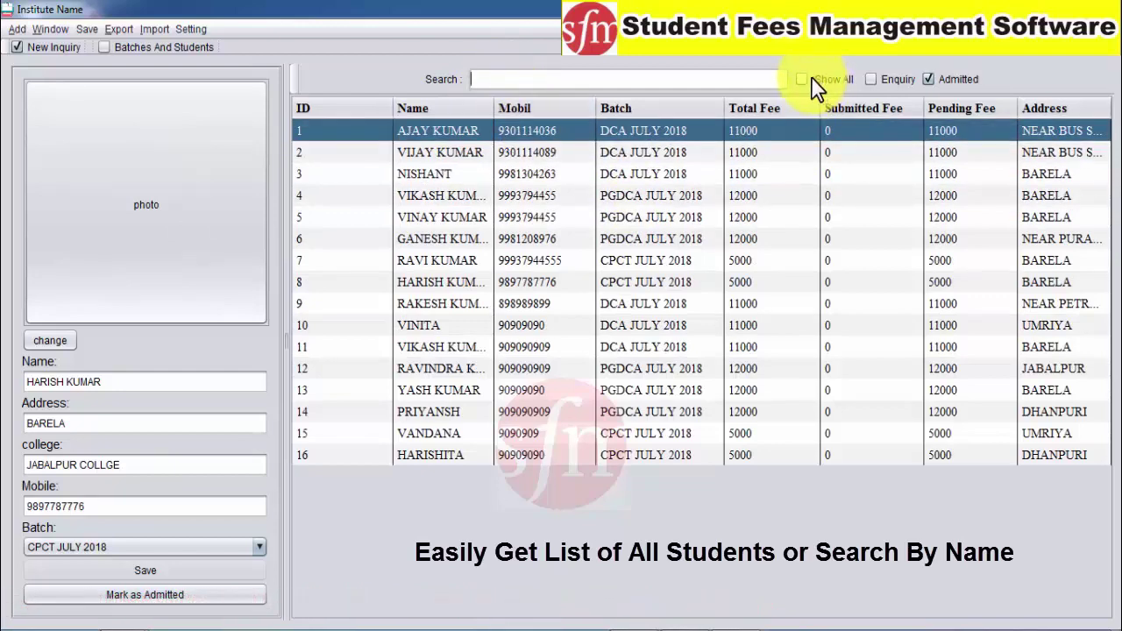
click(800, 80)
click(518, 83)
click(870, 79)
click(473, 79)
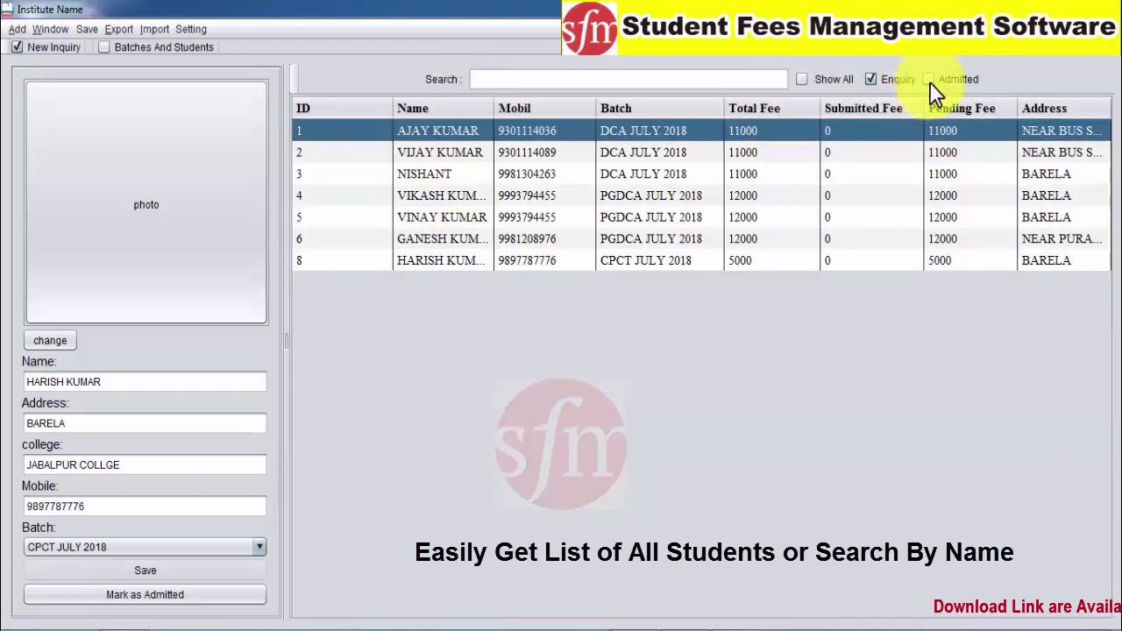
click(929, 80)
click(480, 280)
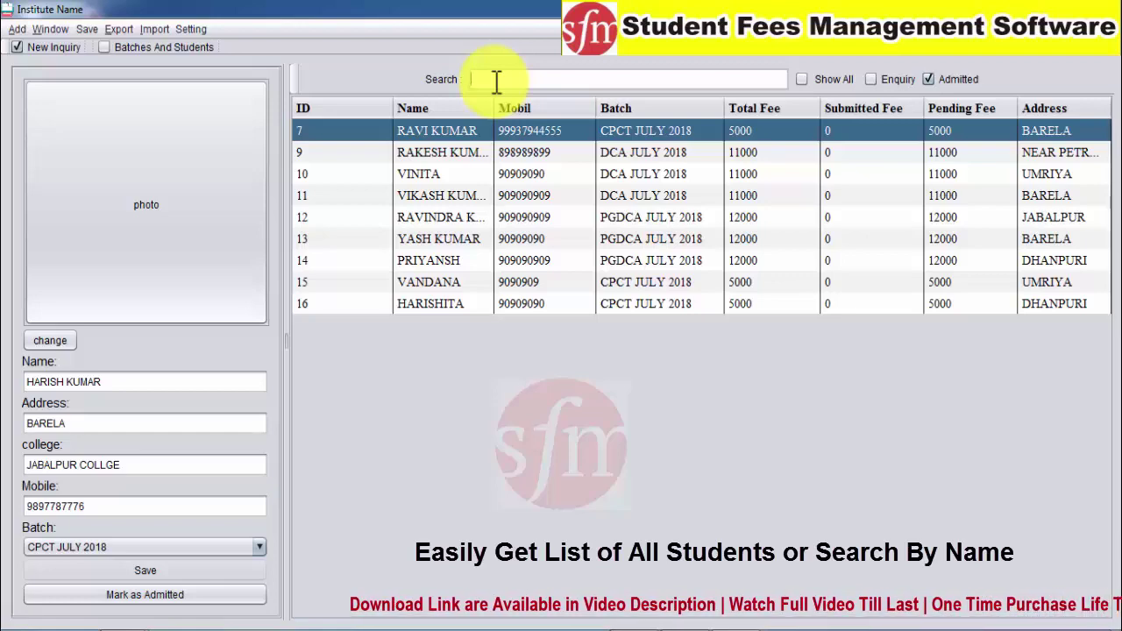
drag(458, 130, 454, 224)
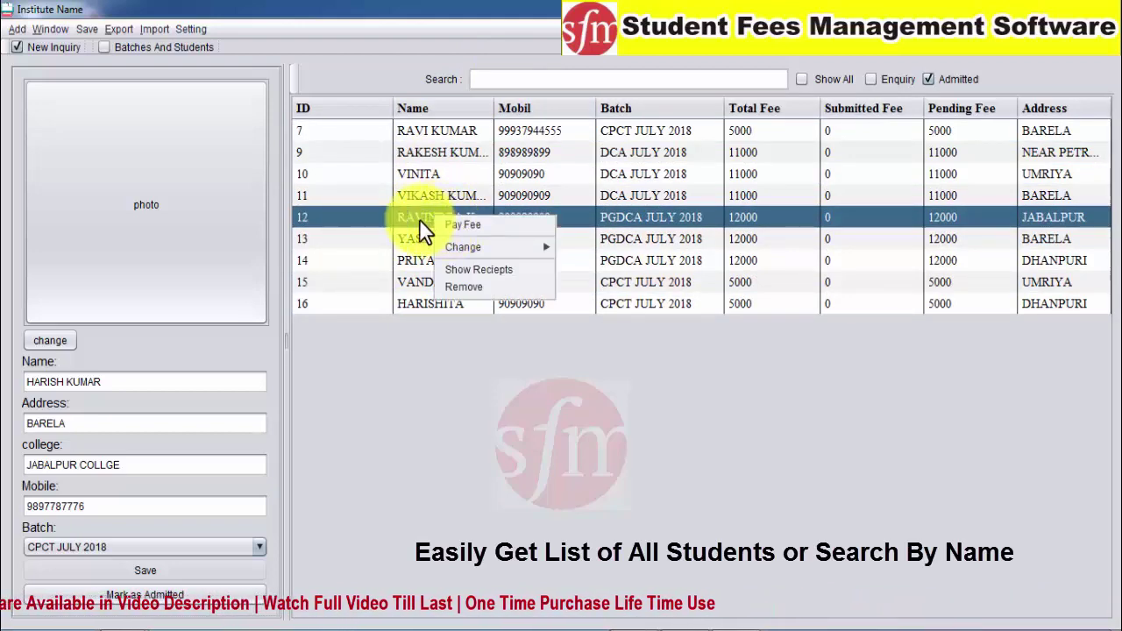
click(464, 131)
Search for 'RAVIND', widen the Name column, and select student 12's row
click(519, 79)
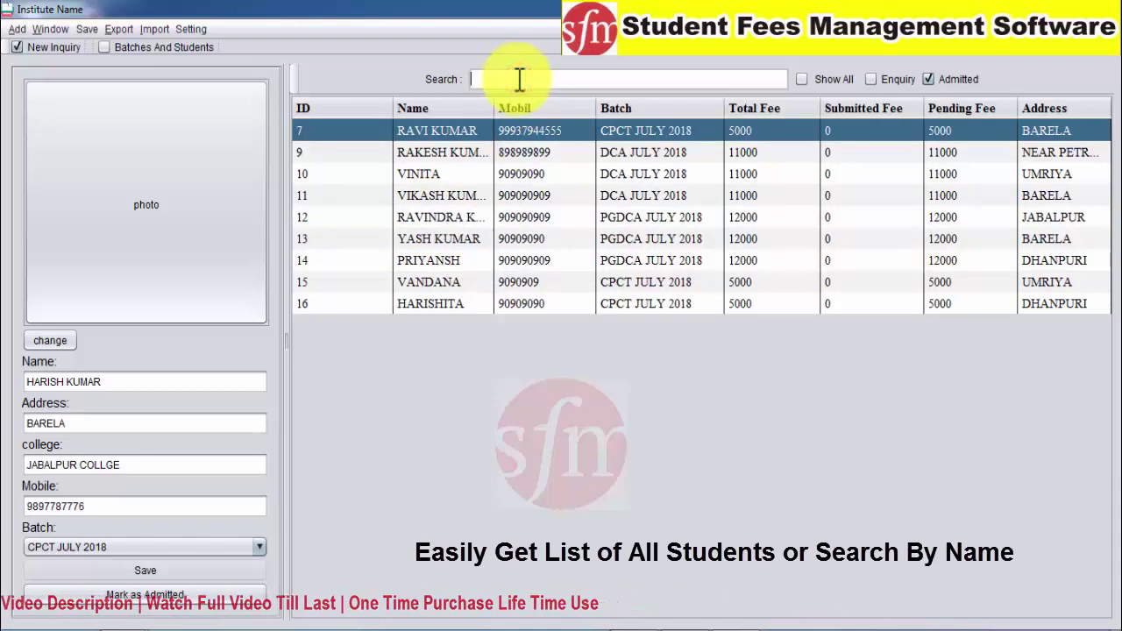
text(RAVIND)
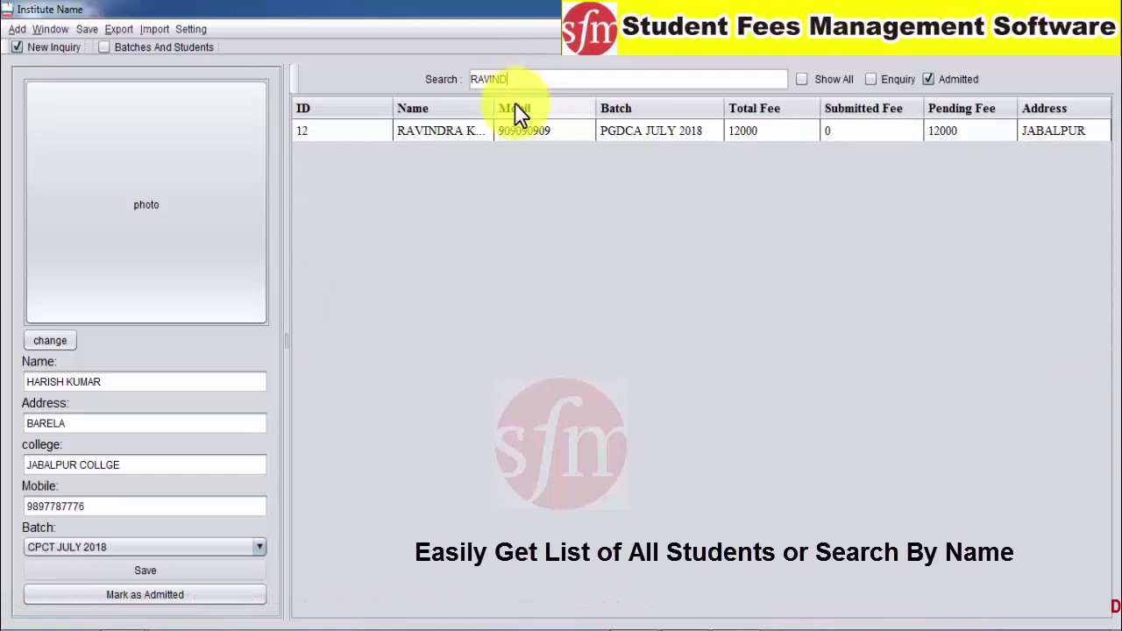
drag(495, 108, 561, 107)
click(583, 113)
click(463, 135)
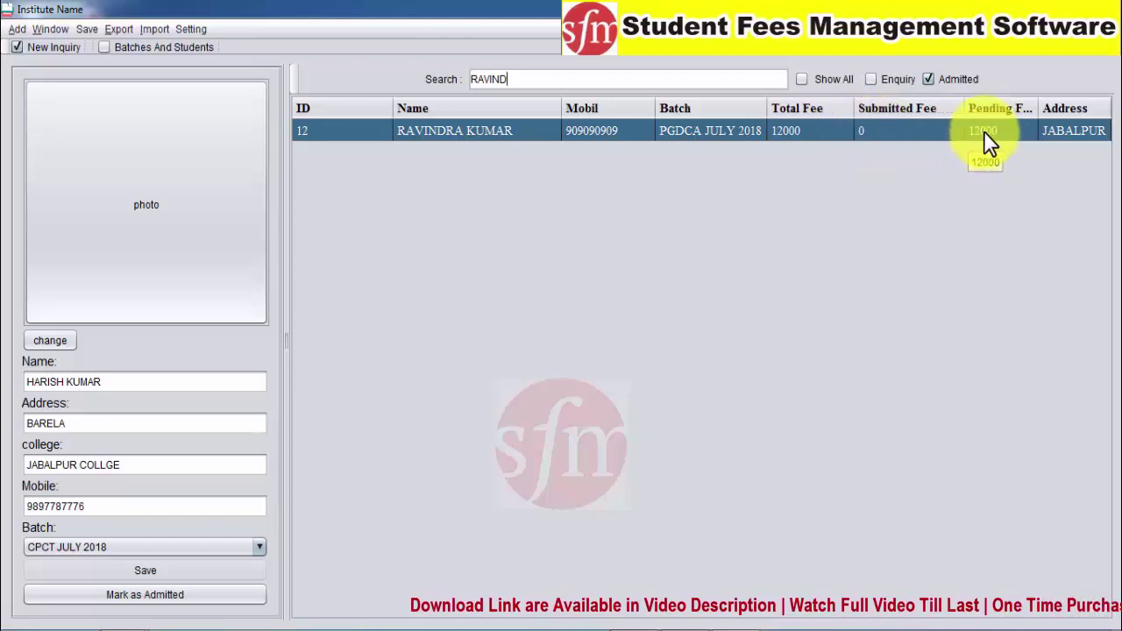
Record a 3000 Pay Fee payment for student 12
right_click(422, 130)
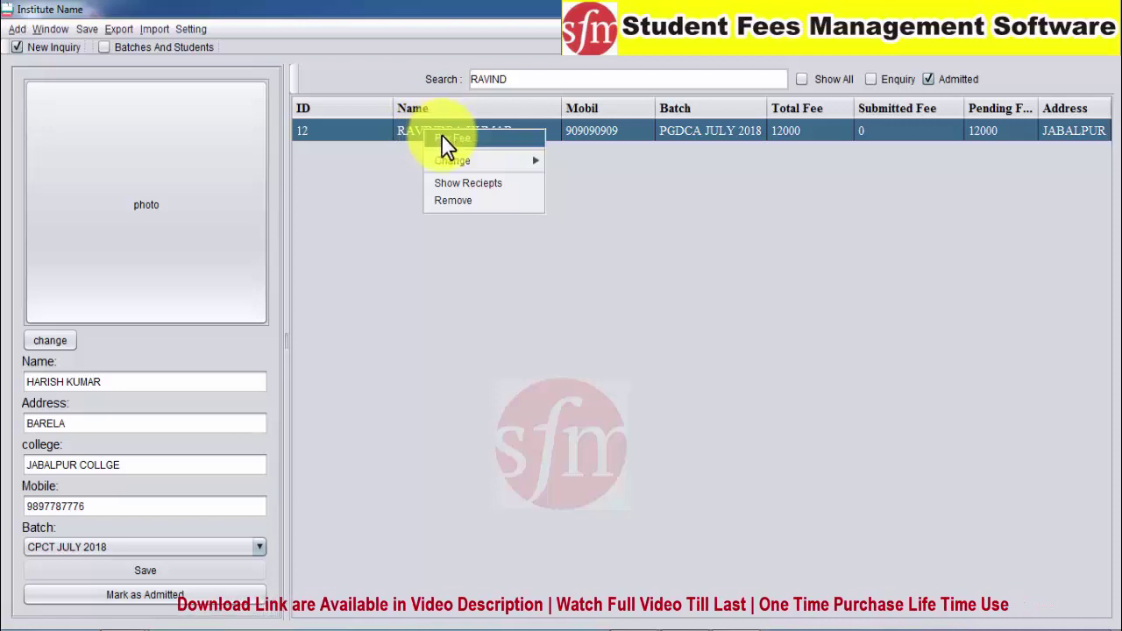
click(442, 138)
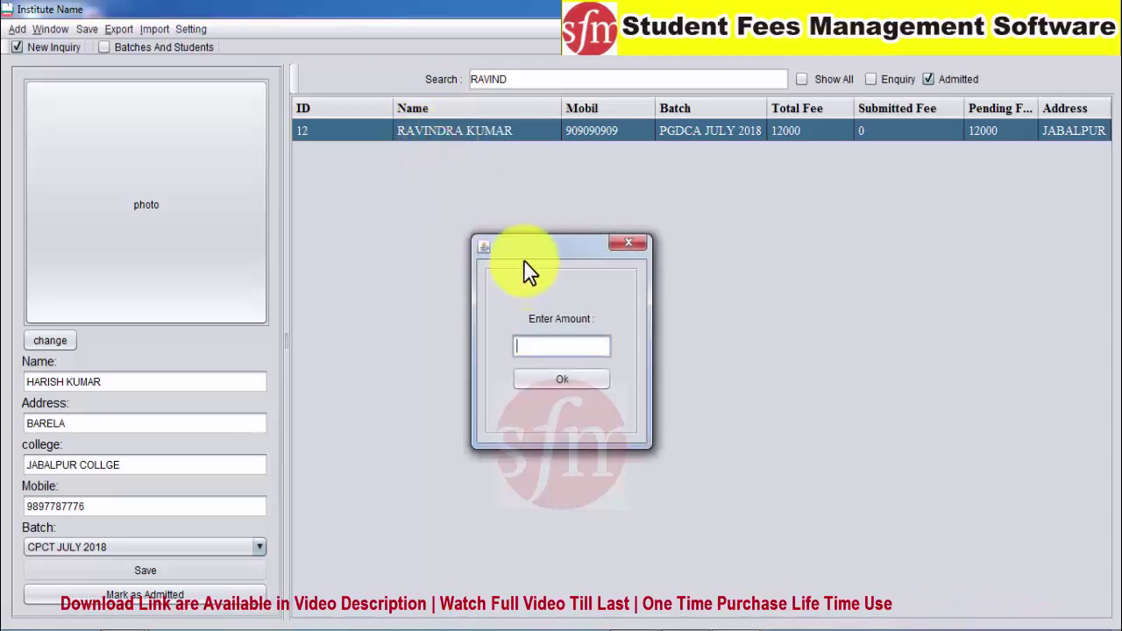
text(3000)
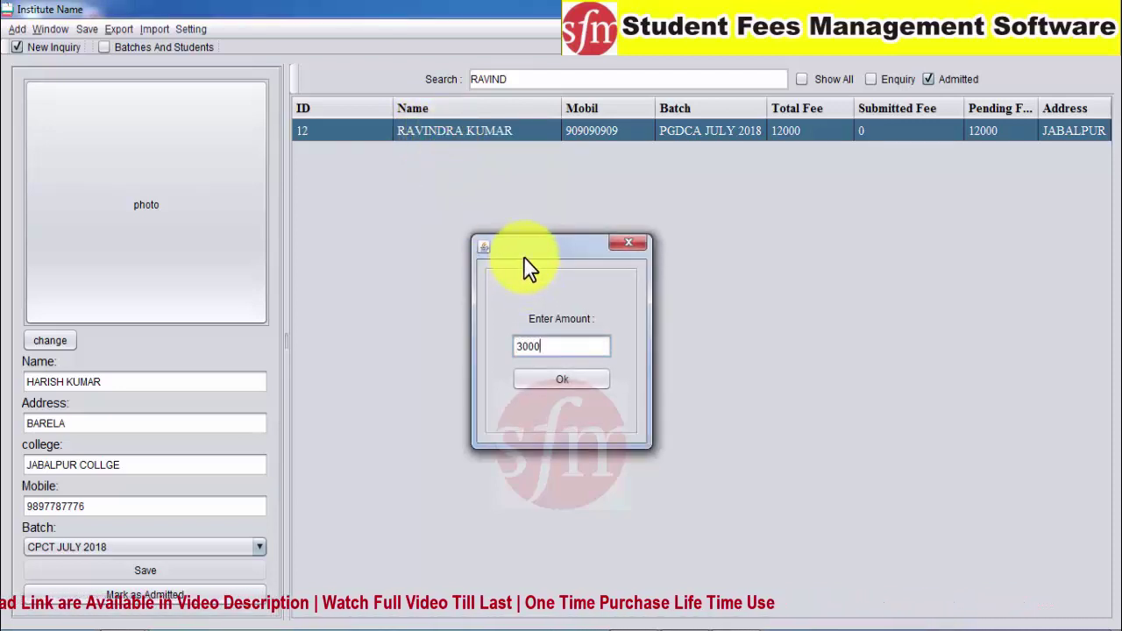
click(548, 380)
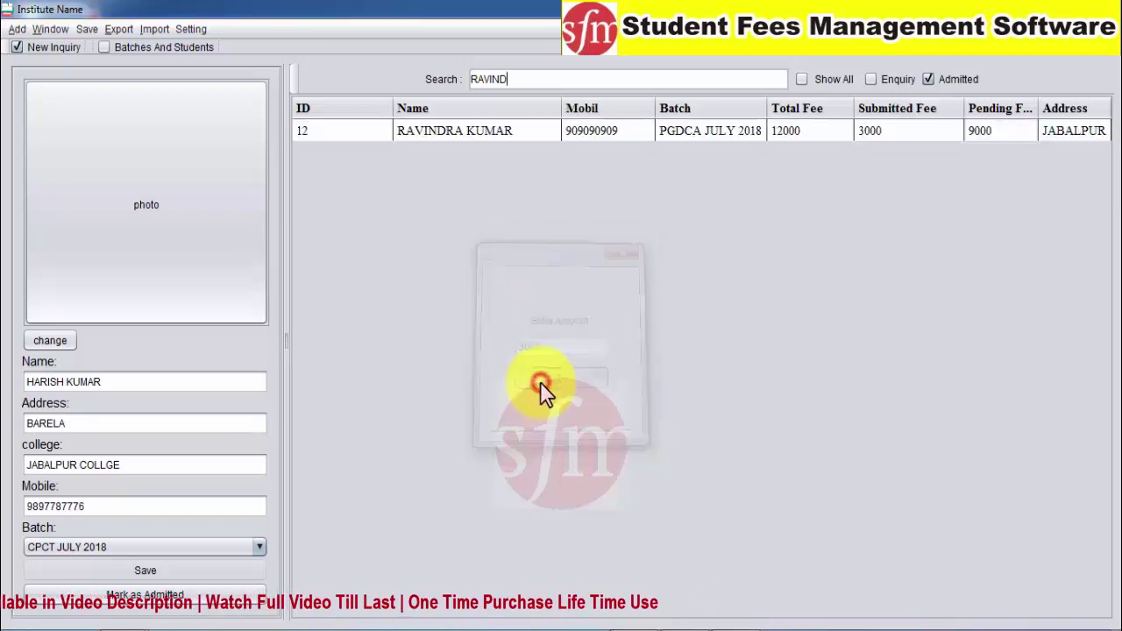
click(864, 137)
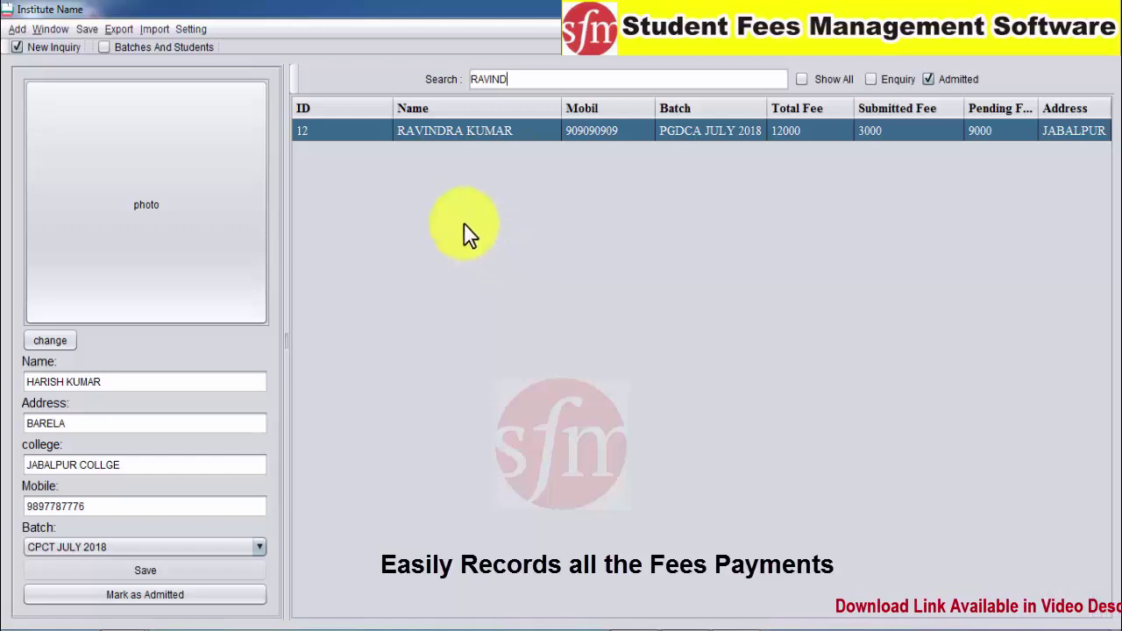
Pay a further 4000 for student 12, bringing submitted fees to 7000
right_click(406, 129)
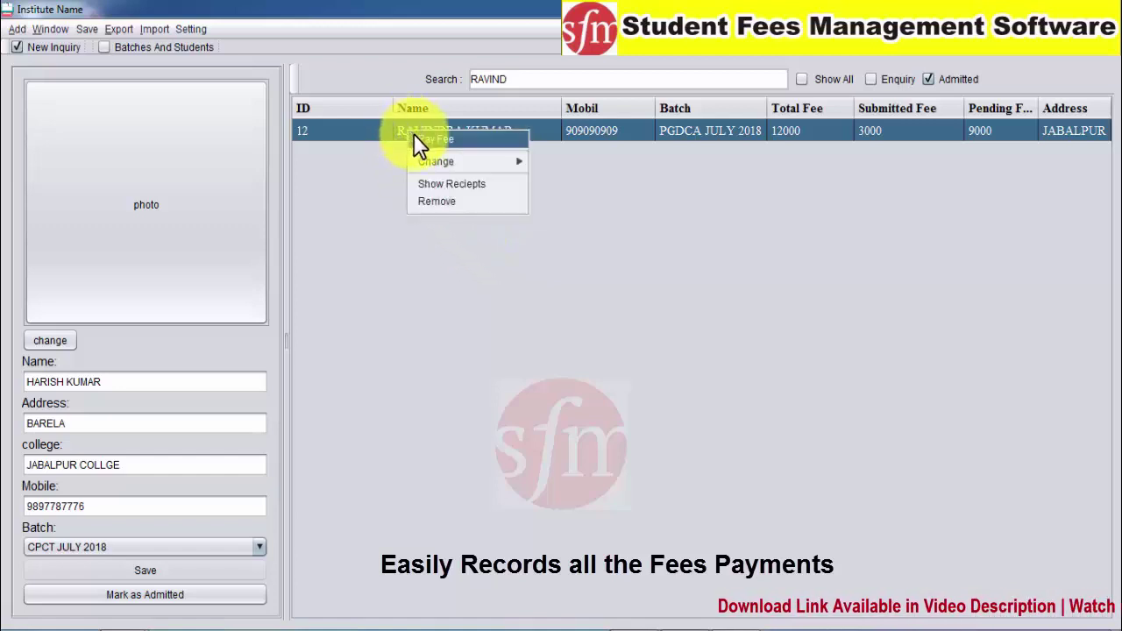
click(526, 79)
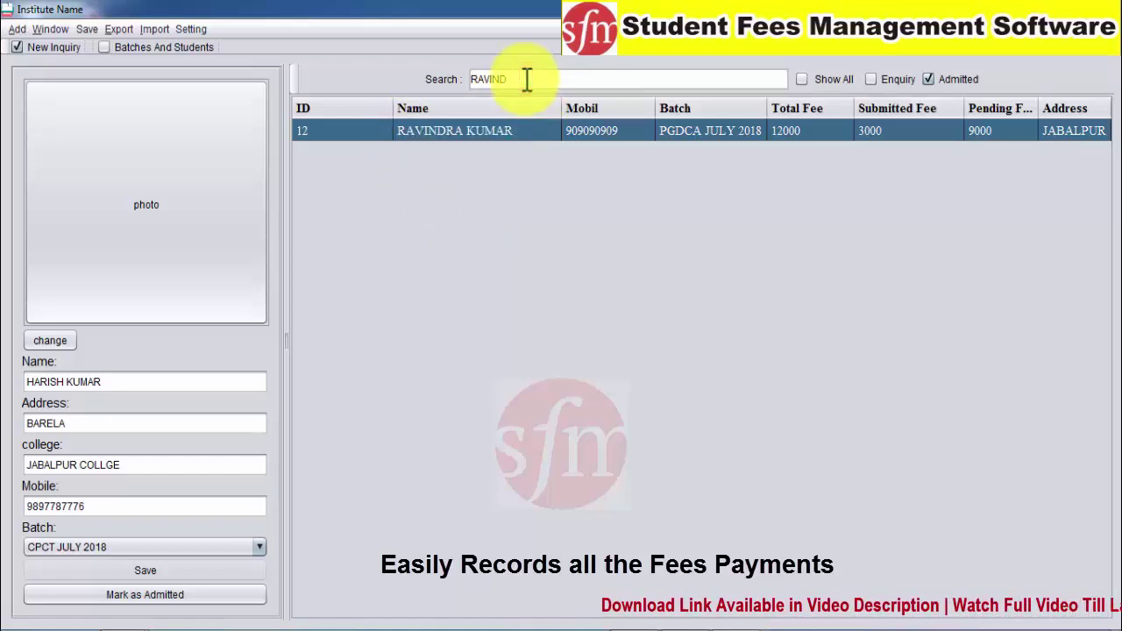
right_click(452, 134)
click(468, 141)
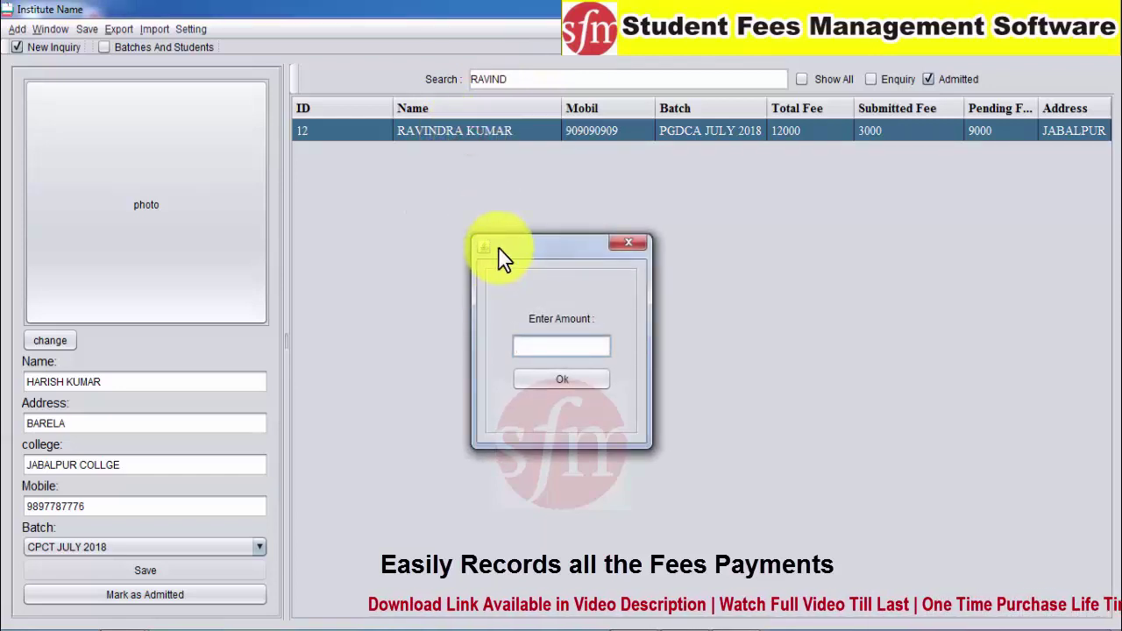
text(4000)
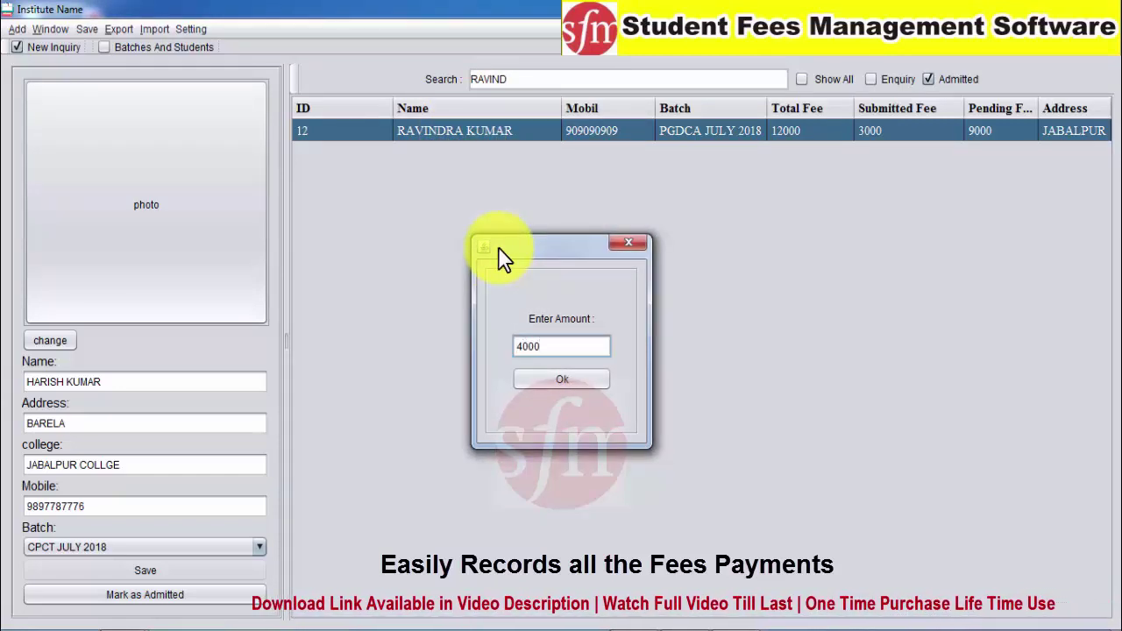
click(518, 378)
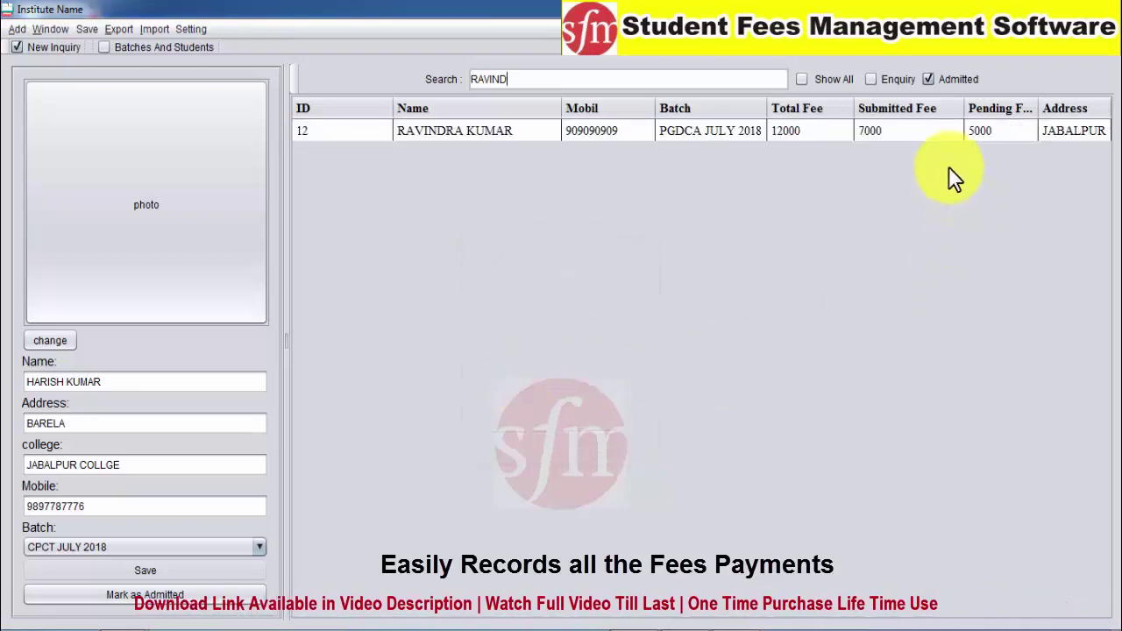
click(974, 134)
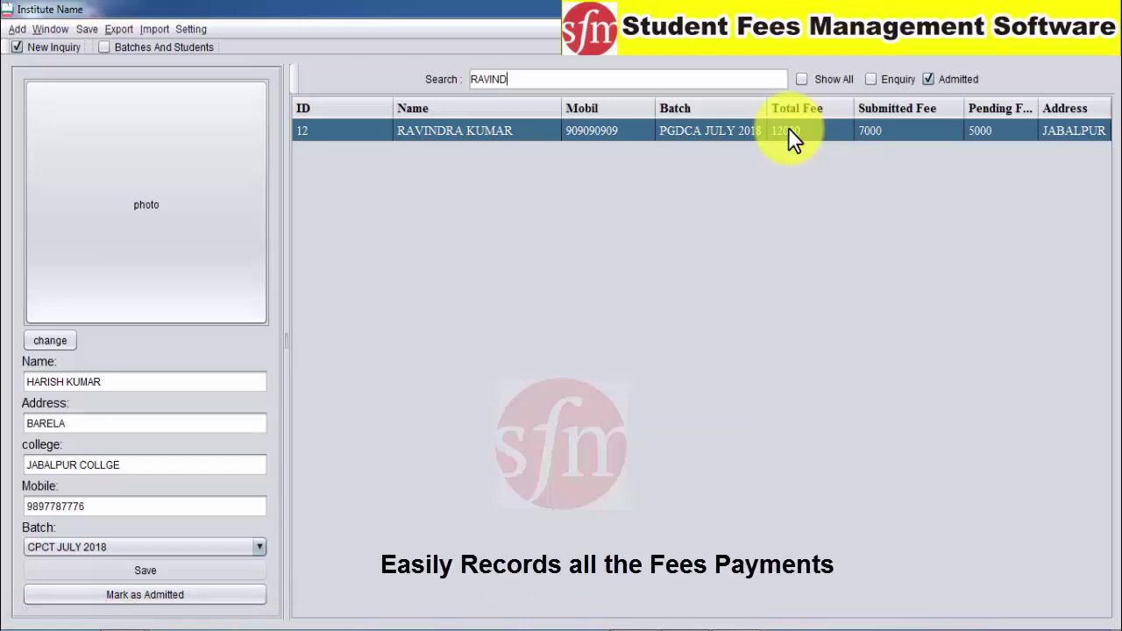
Search 'RAVIN' and record a 1000 payment for student 12, leaving 4000 pending
key(BackSpace)
key(BackSpace)
key(BackSpace)
key(BackSpace)
key(BackSpace)
key(BackSpace)
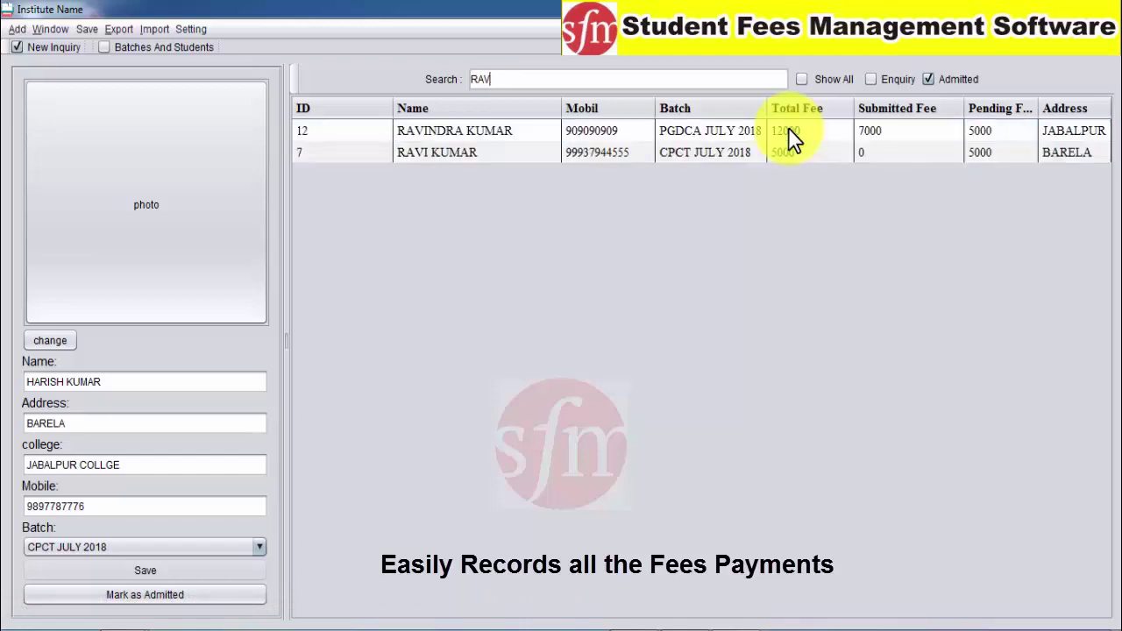
text(RAVIND)
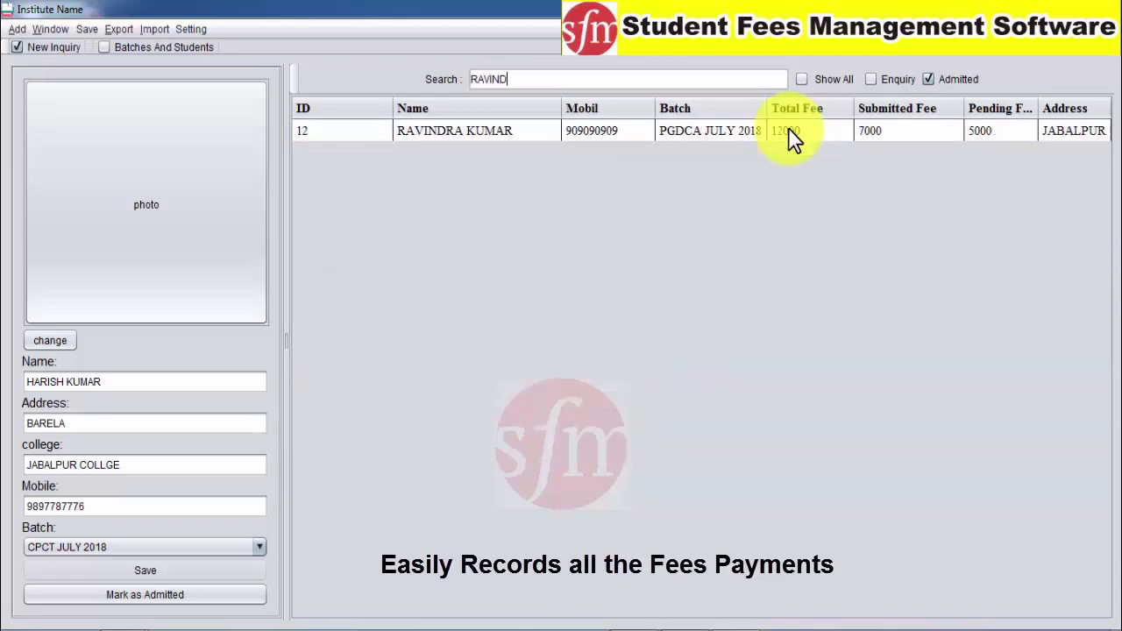
click(778, 133)
right_click(431, 130)
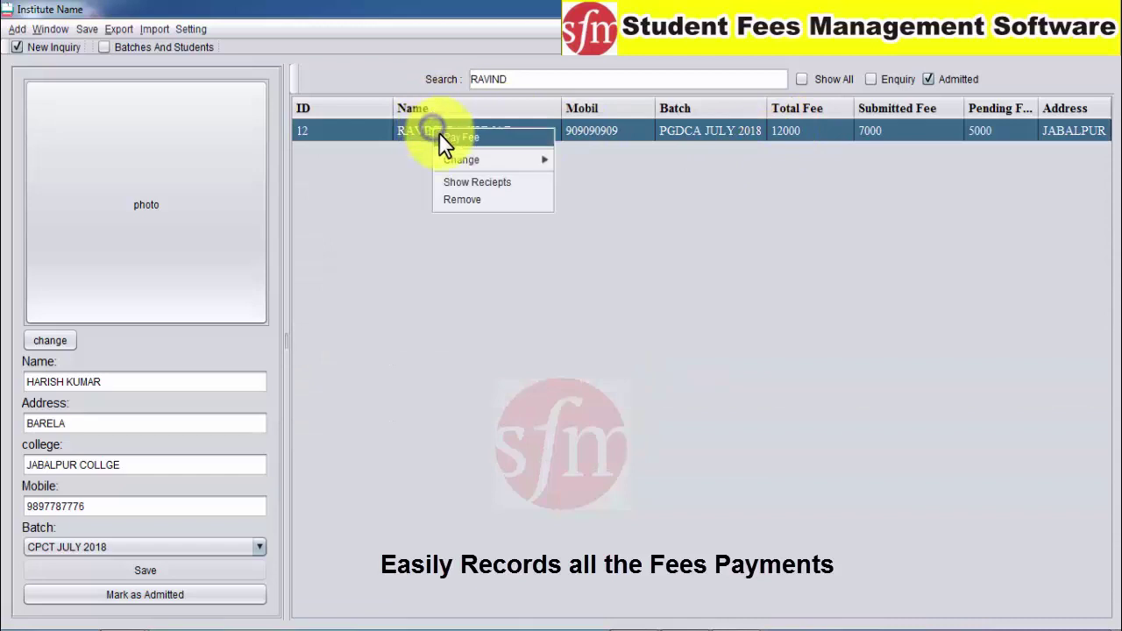
click(442, 142)
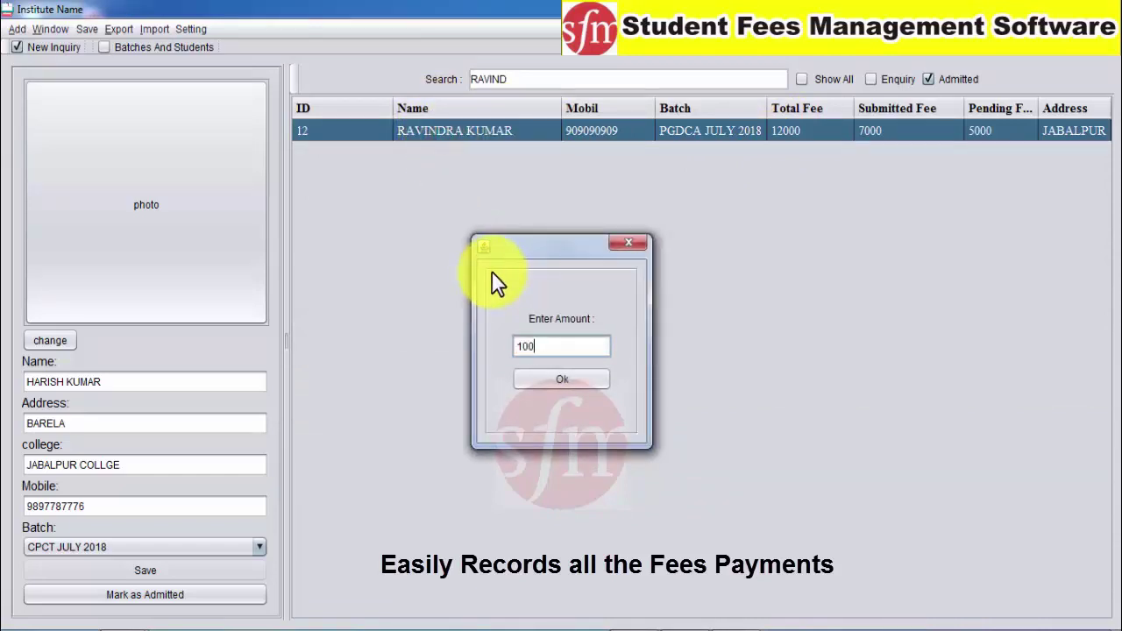
click(524, 384)
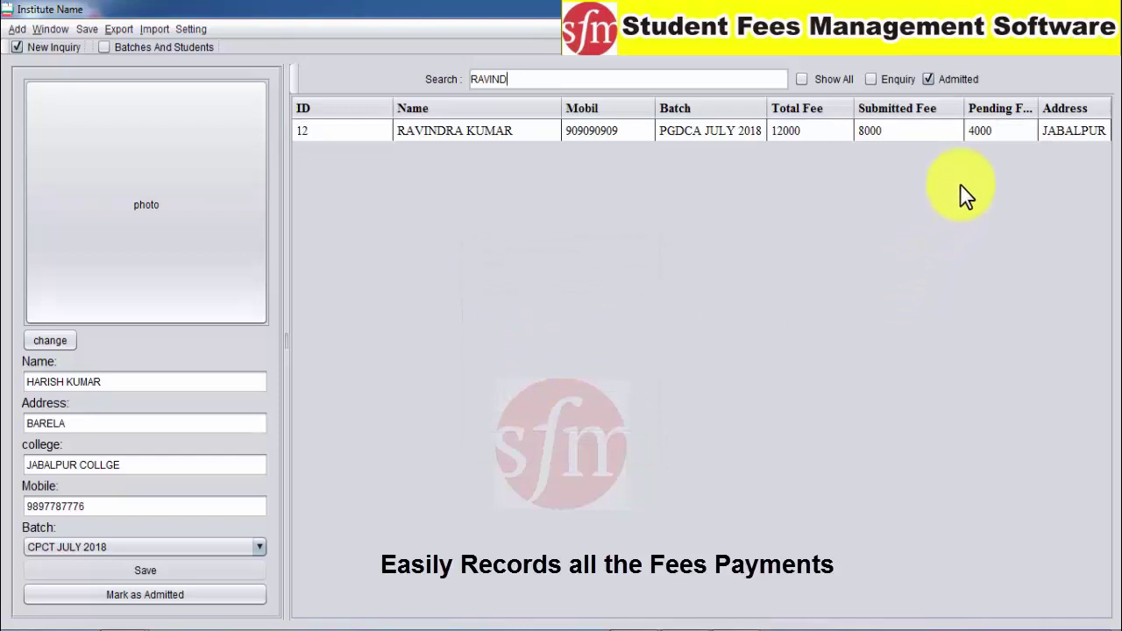
click(988, 132)
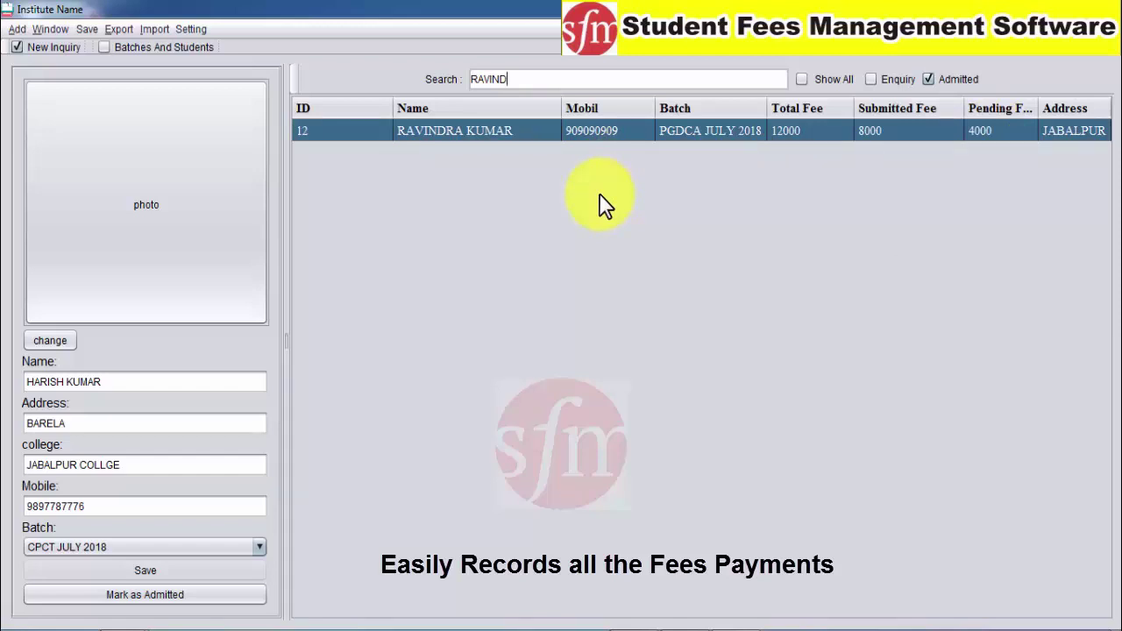
Open Show Reciepts for student 12 and review the three payment rows
right_click(429, 133)
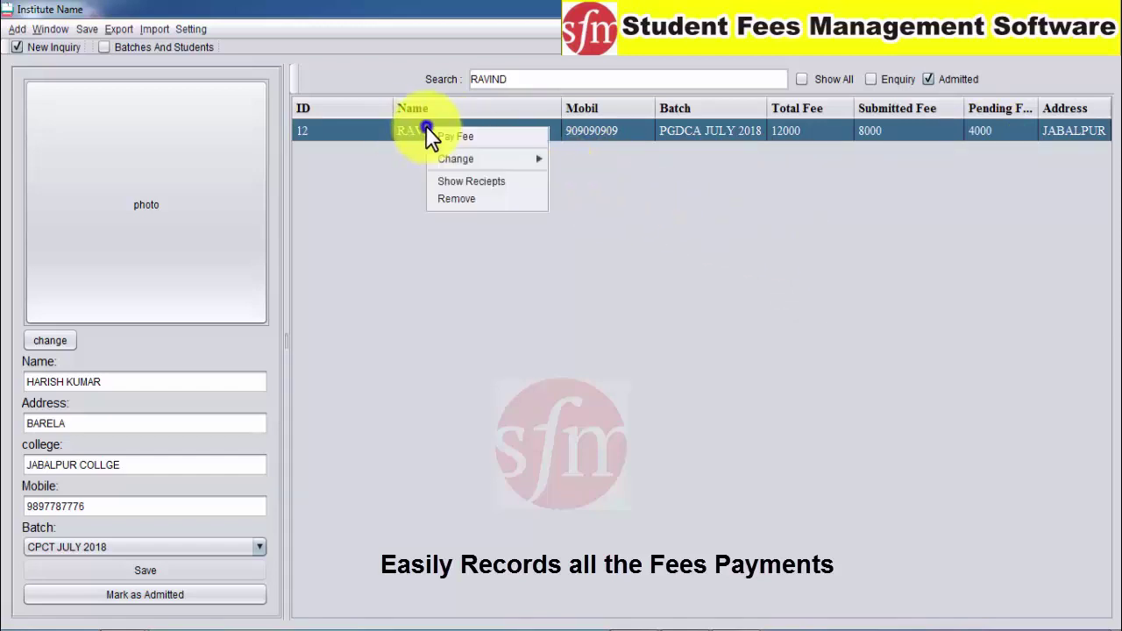
click(454, 181)
drag(791, 108, 815, 104)
click(574, 145)
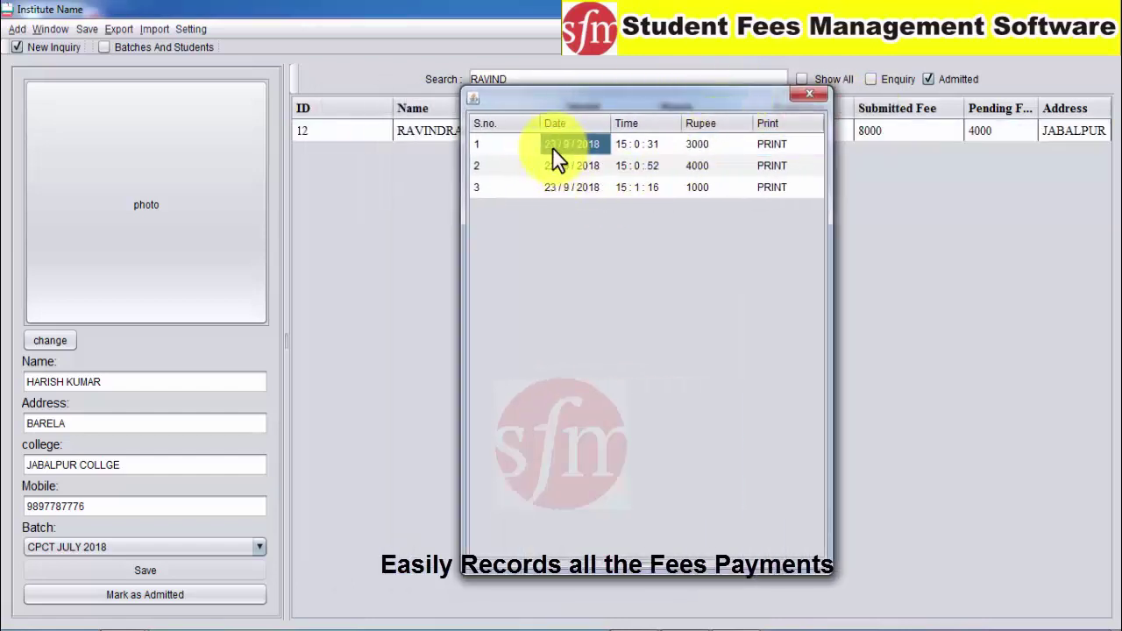
click(647, 146)
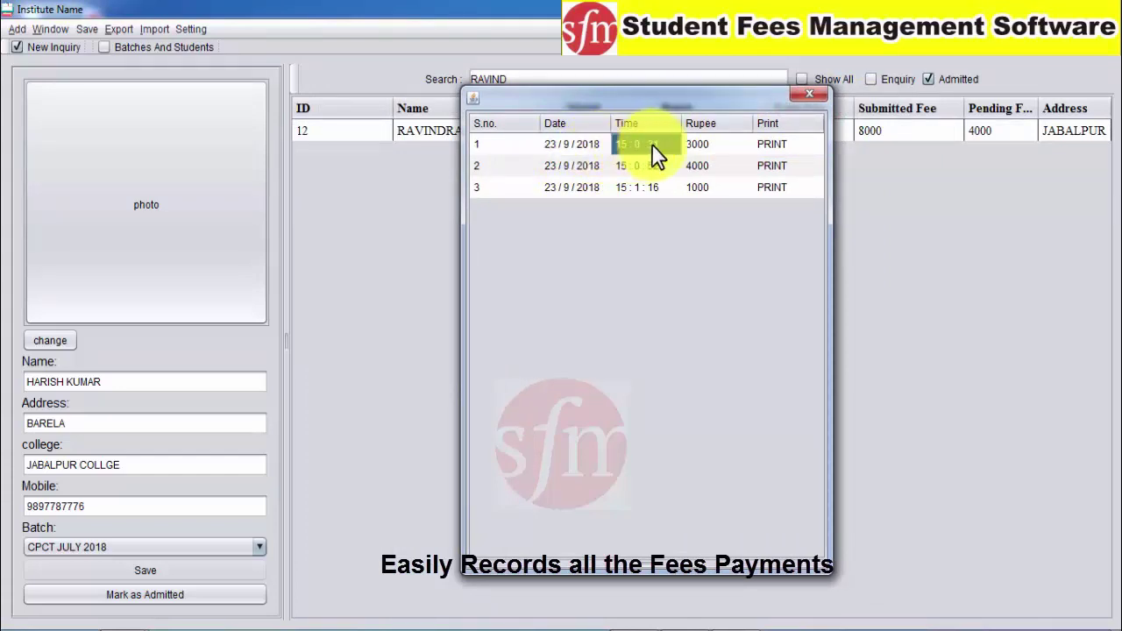
click(701, 146)
click(706, 169)
key(Down)
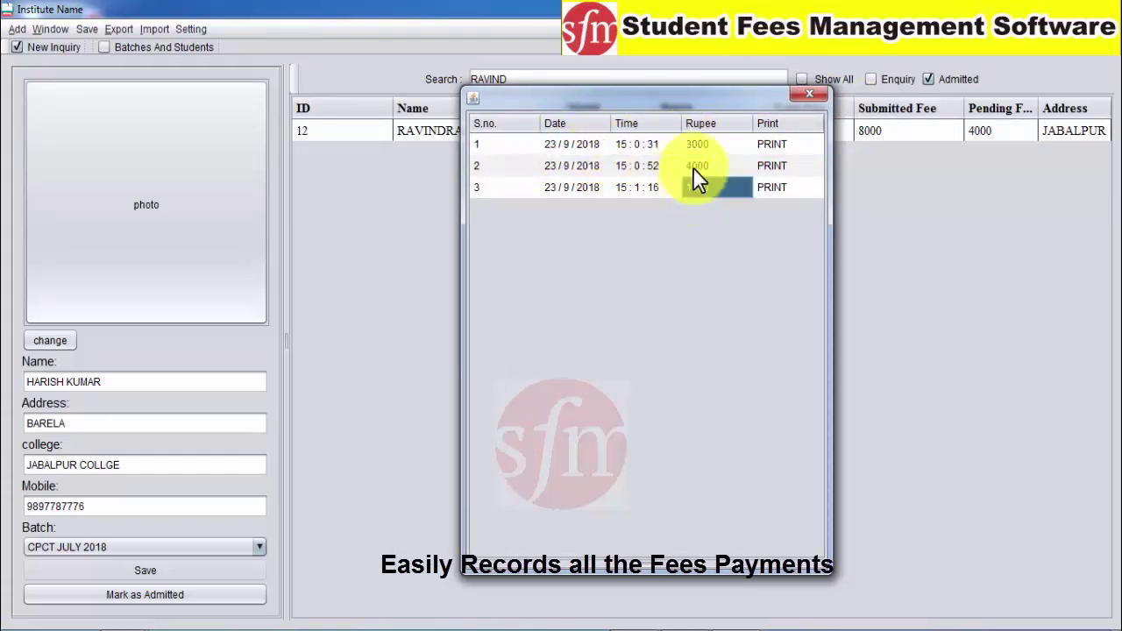
click(687, 145)
Preview the printable receipt for the payments and save it as a file
click(776, 186)
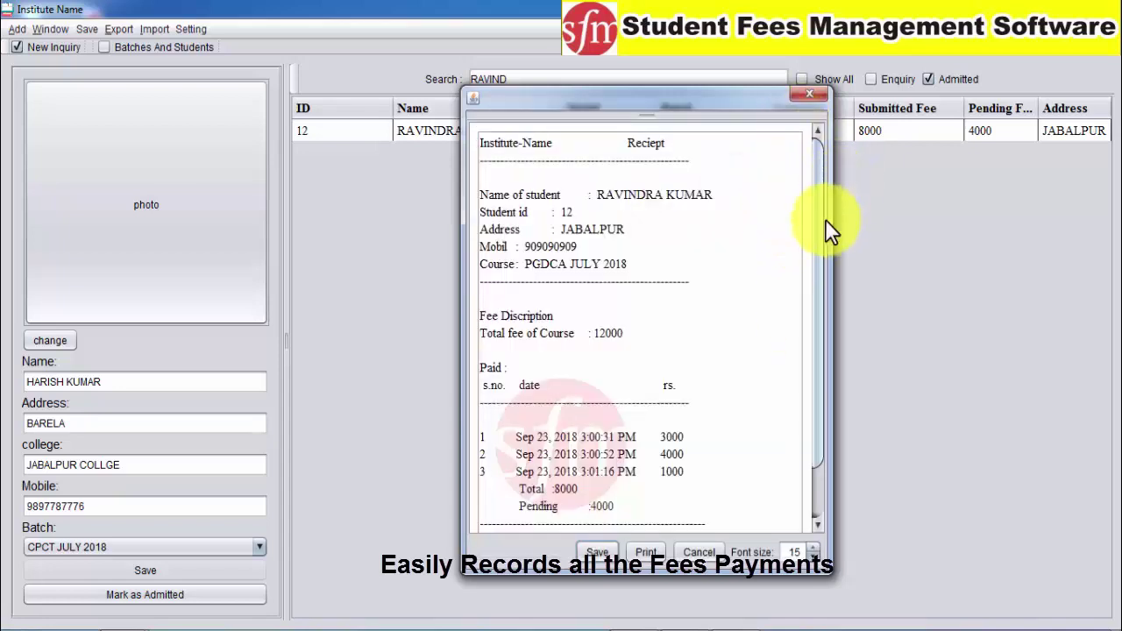
drag(819, 226, 818, 250)
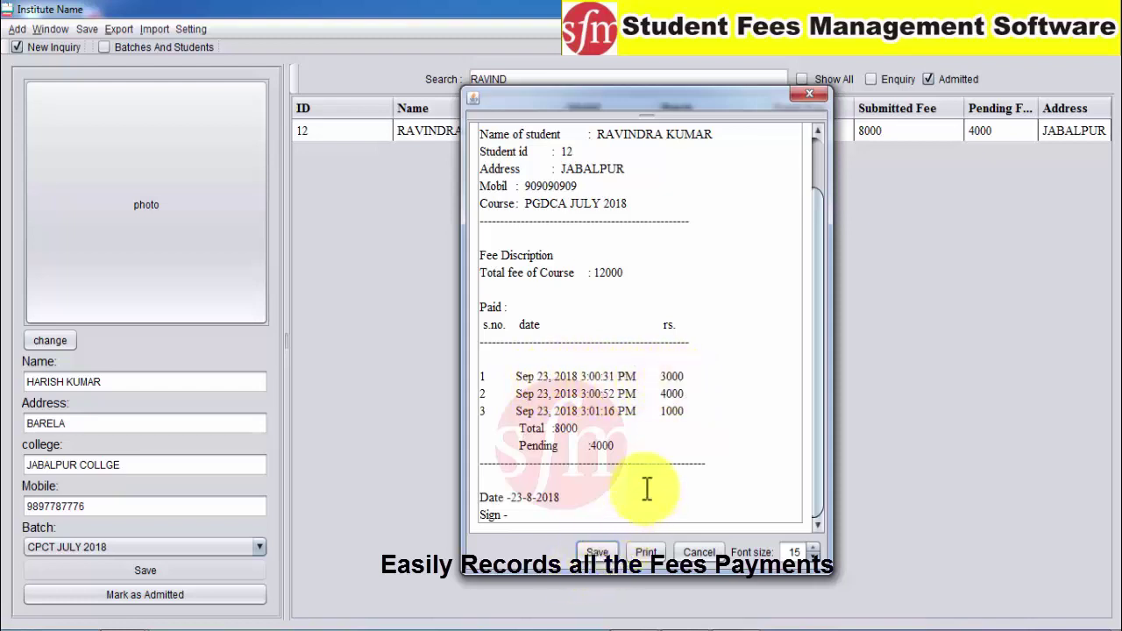
click(519, 377)
drag(519, 377, 675, 378)
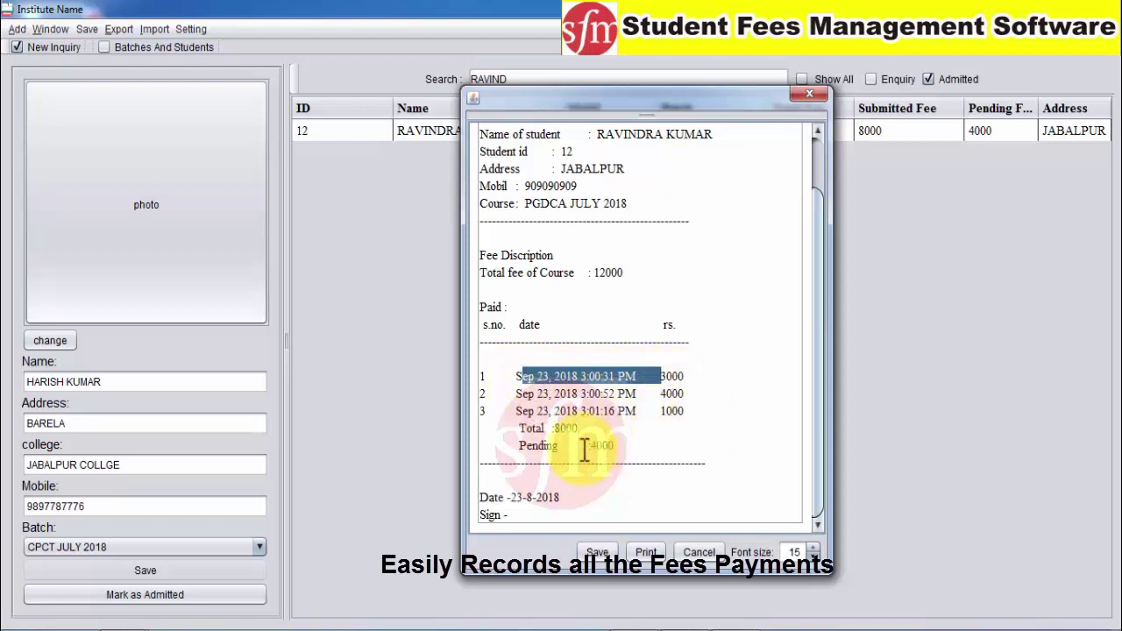
click(597, 552)
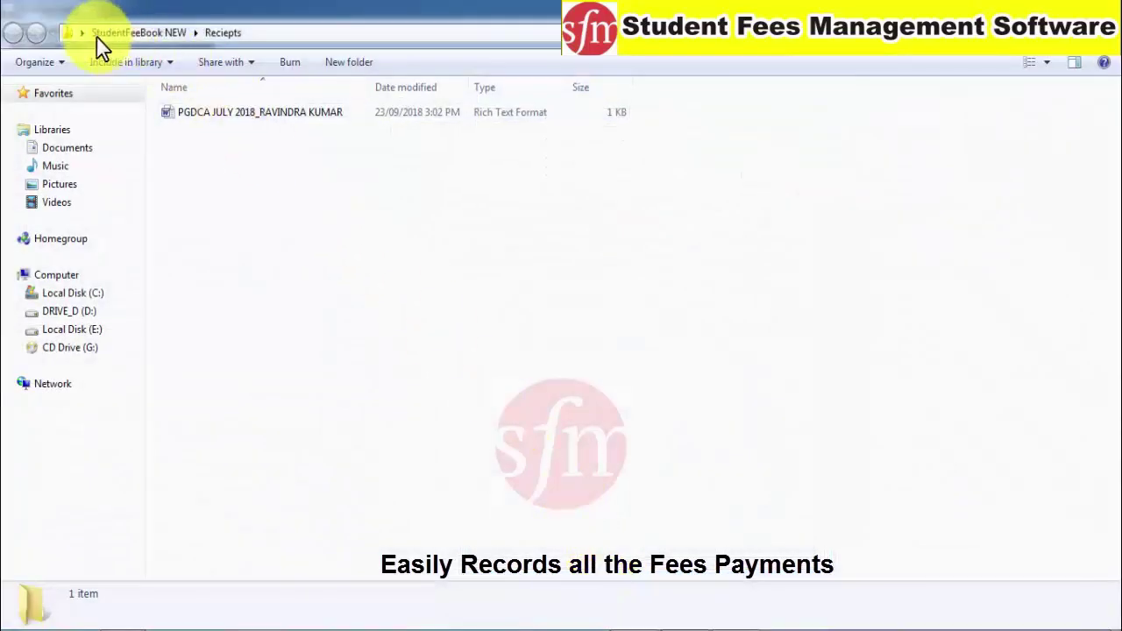
Open the saved Rich Text receipt from the Reciepts folder in Word
double_click(204, 121)
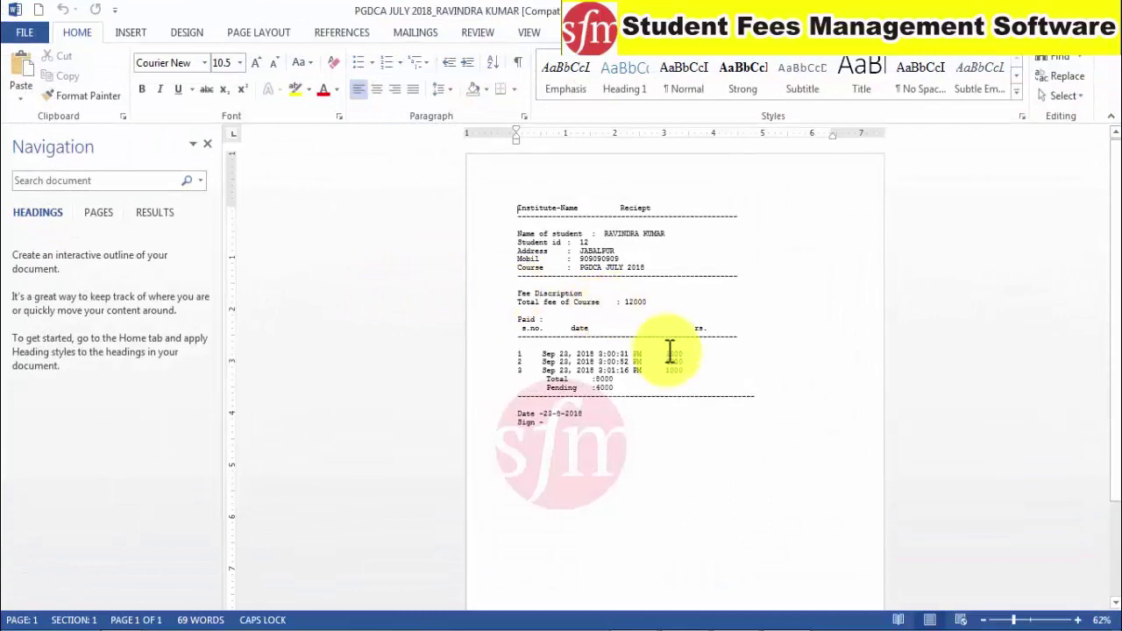
Dismiss the activation notice, zoom to 126%, and replace Institute-Name with TOMAR
ctrl+scroll(670, 351, up, 4)
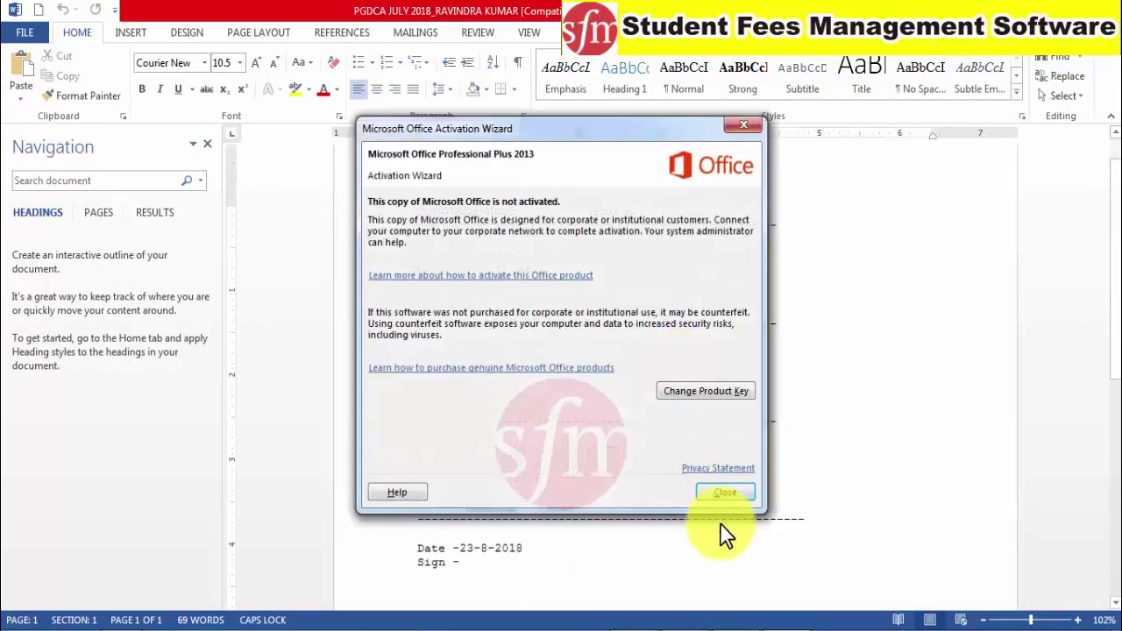
click(723, 492)
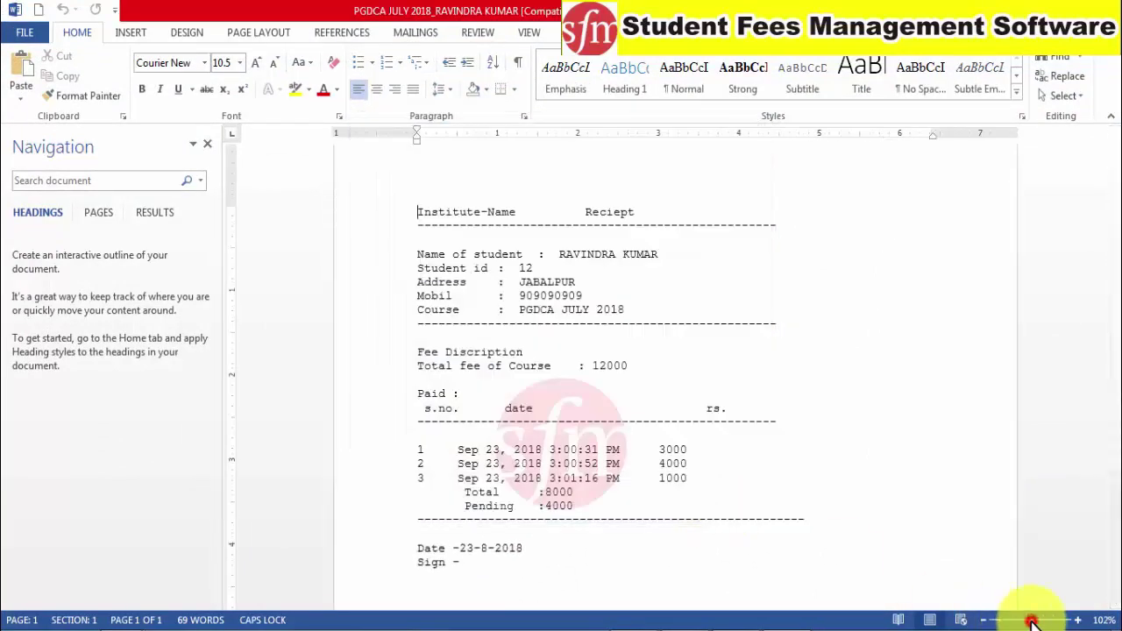
drag(1031, 620, 1033, 620)
drag(369, 213, 488, 213)
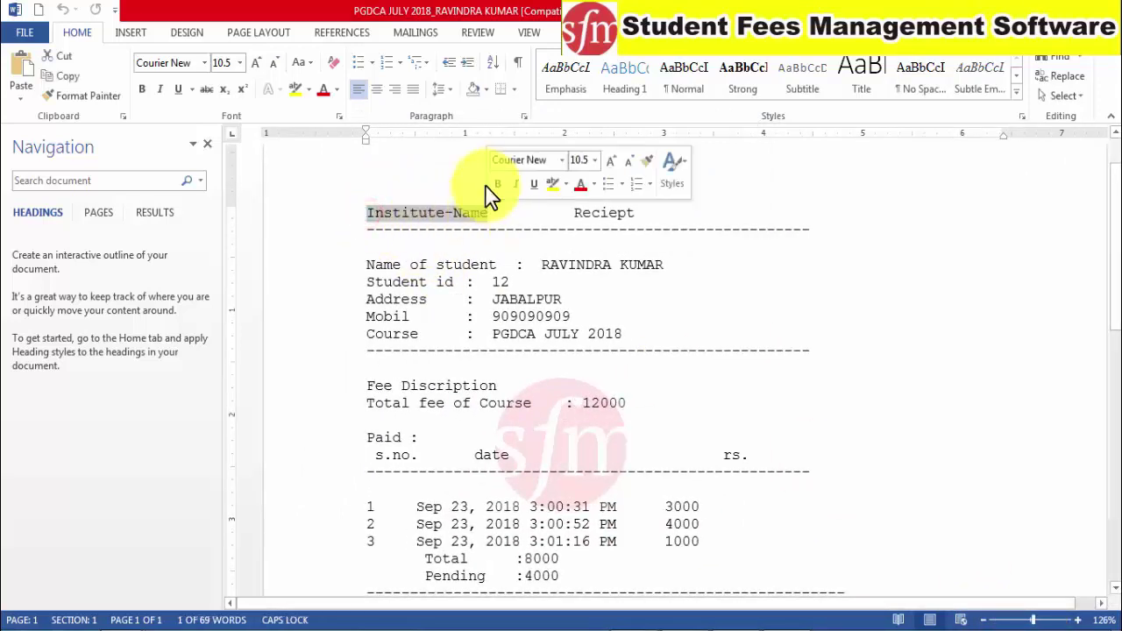
text(TOM)
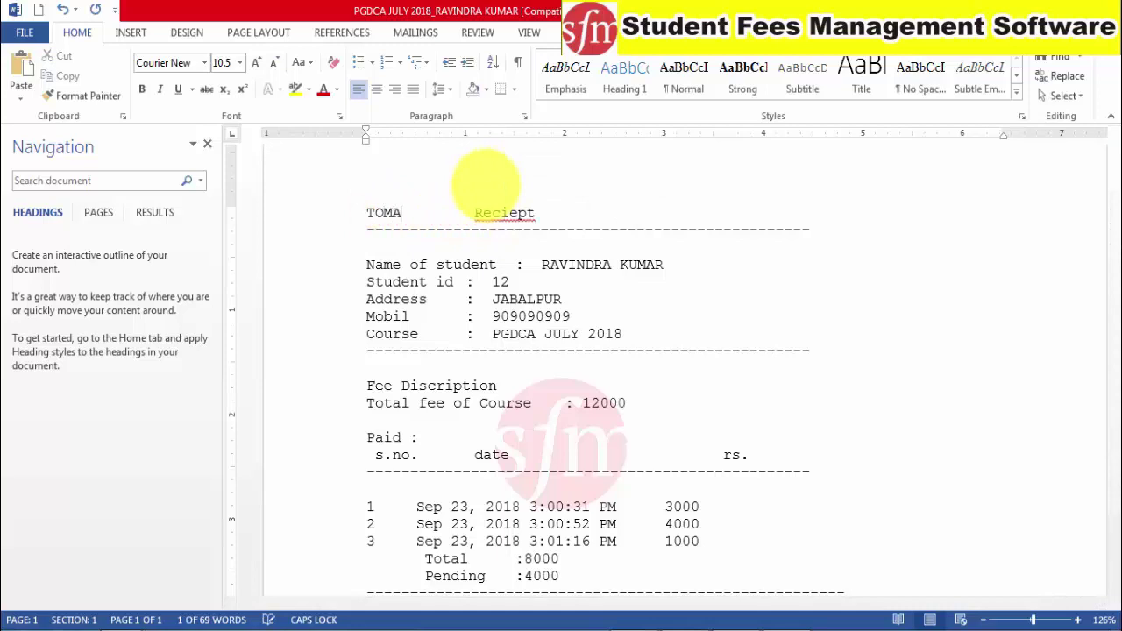
text(AAR)
key(BackSpace)
key(BackSpace)
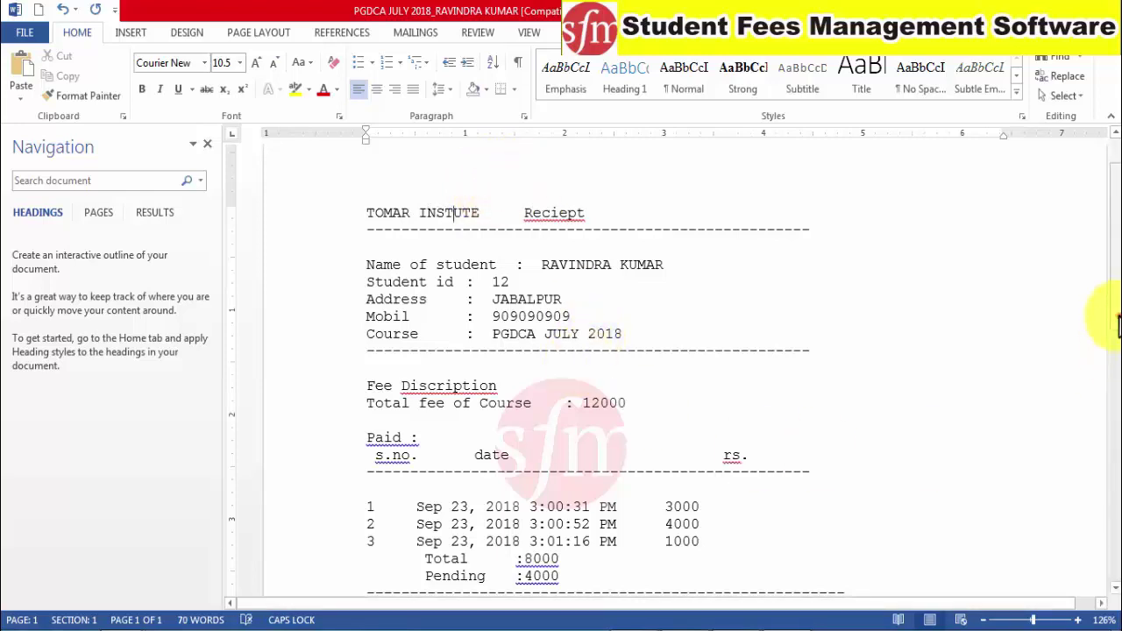
Close Word without saving the receipt changes
scroll(1115, 368, down, 5)
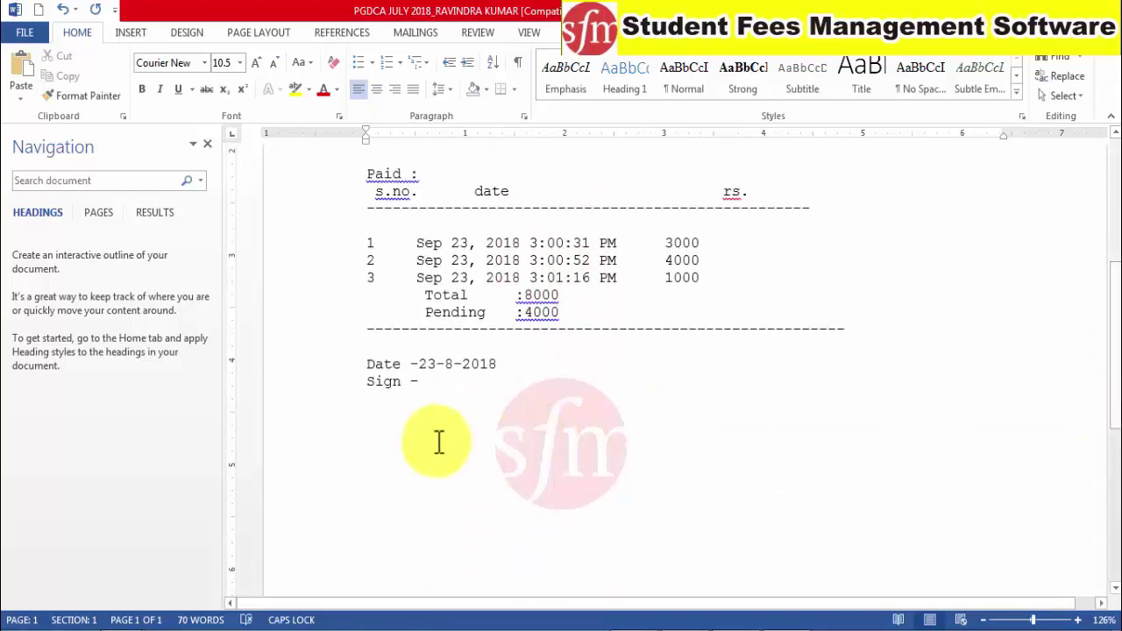
click(1106, 8)
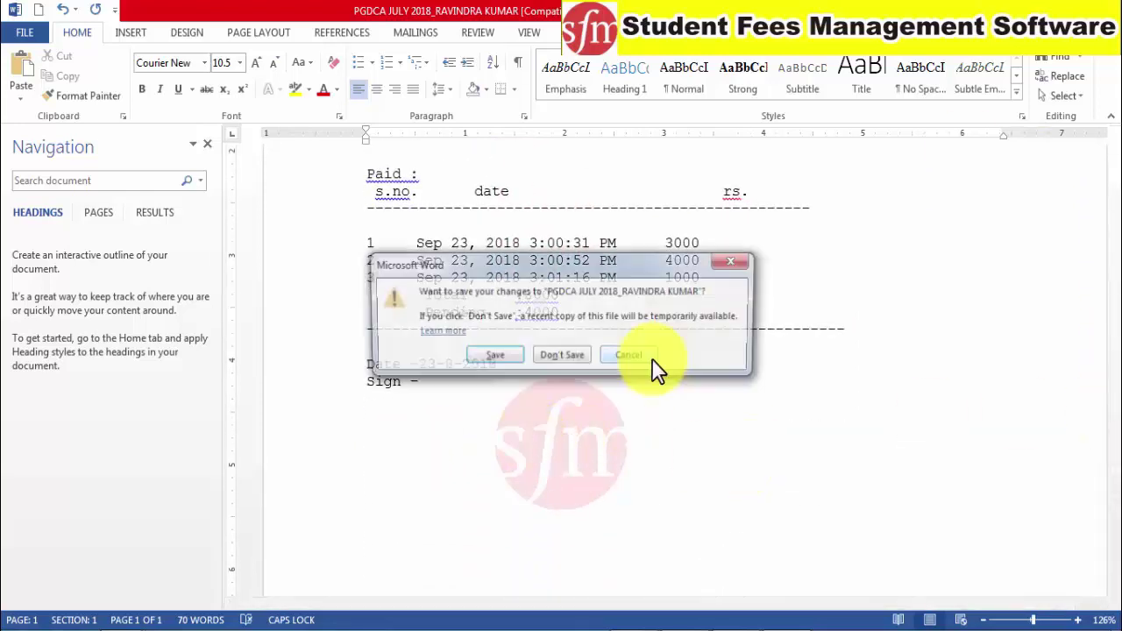
click(568, 355)
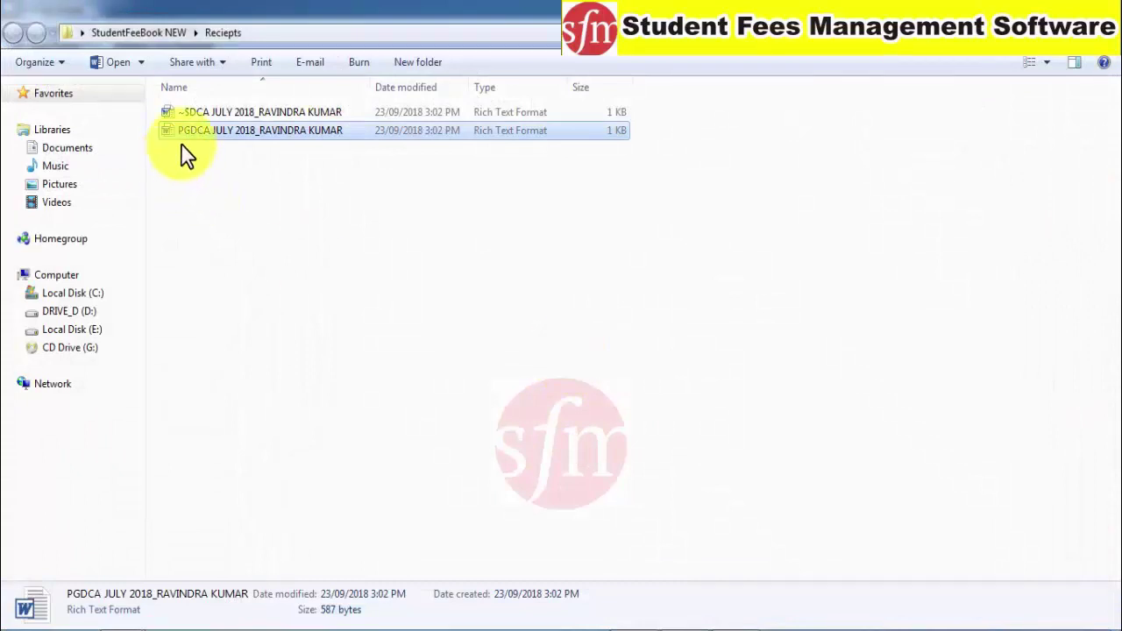
Minimize Explorer, close the receipts list, and clear the name search to list all admitted students
click(1106, 9)
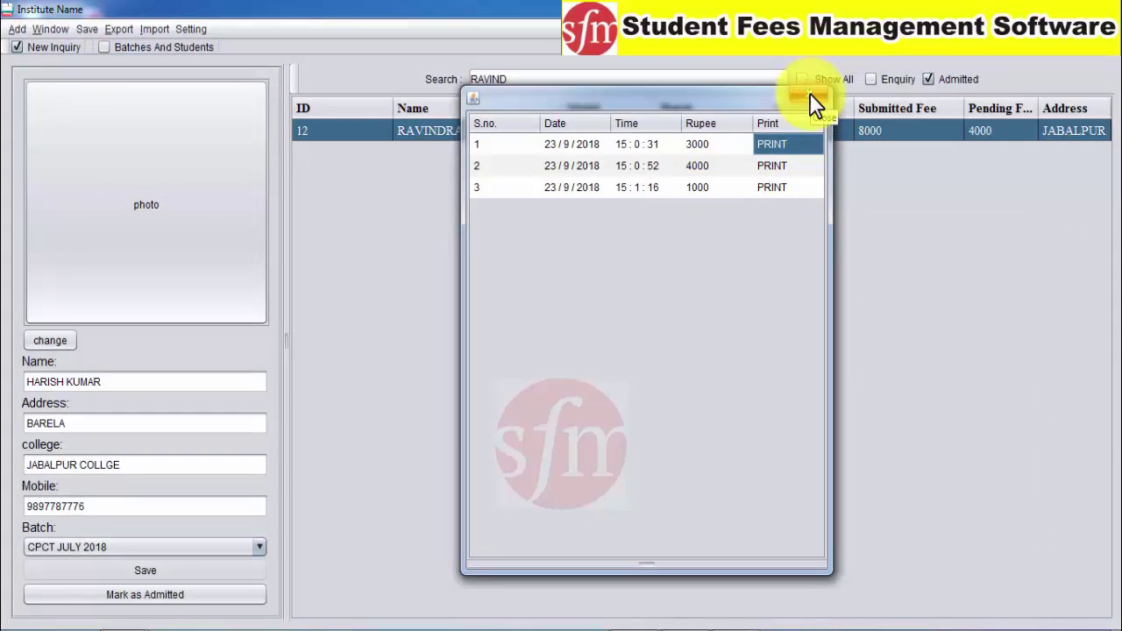
click(809, 95)
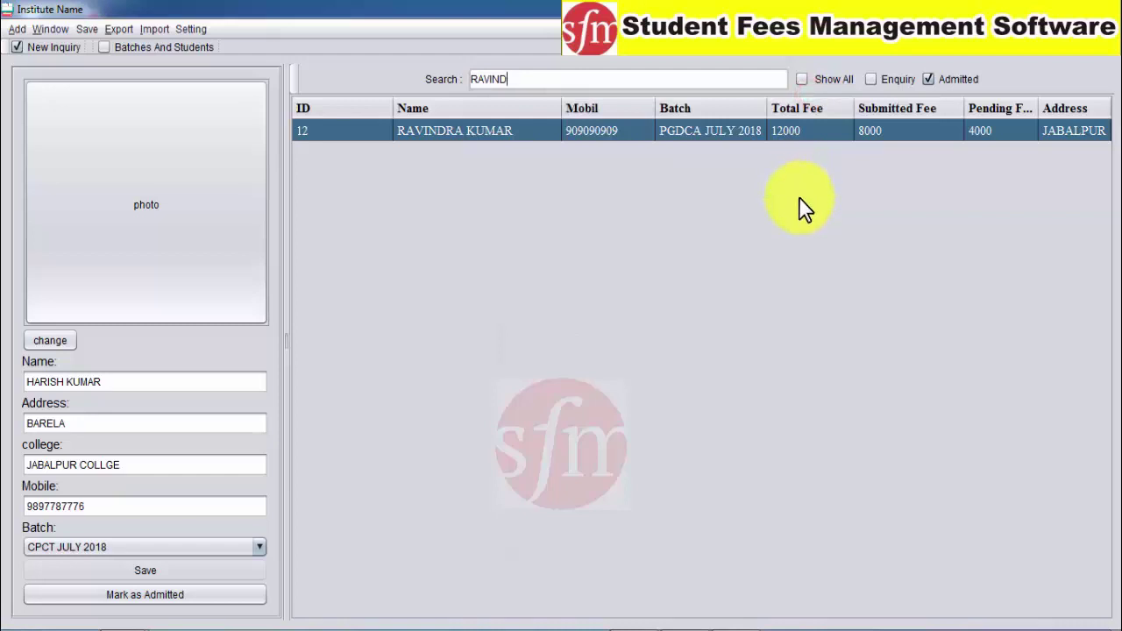
click(530, 78)
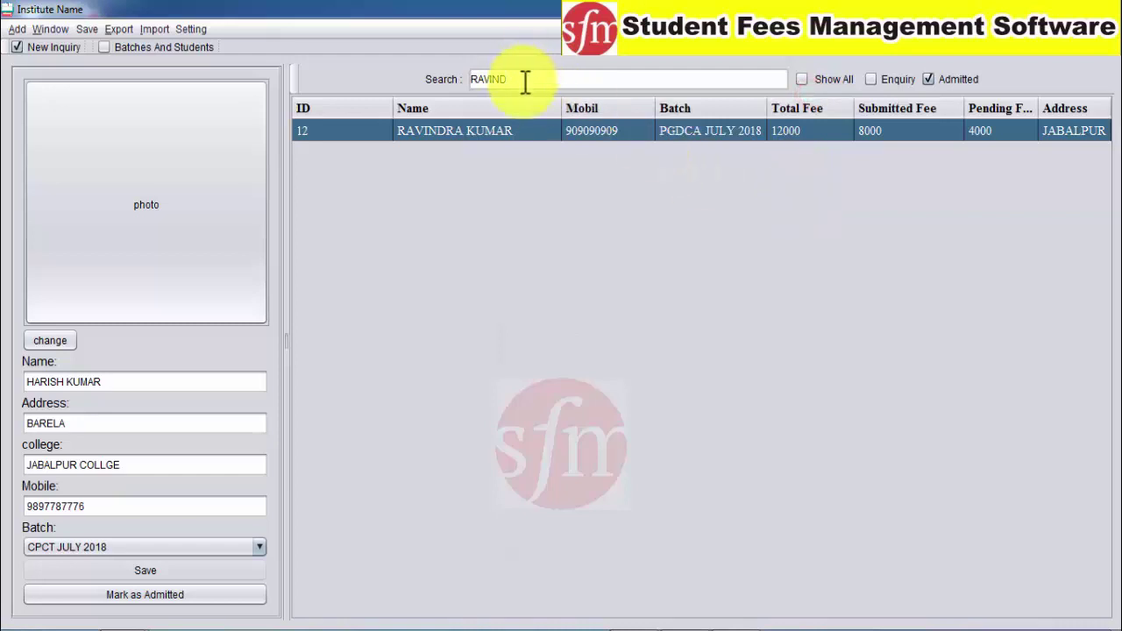
key(BackSpace)
key(BackSpace)
key(BackSpace)
key(BackSpace)
key(BackSpace)
key(BackSpace)
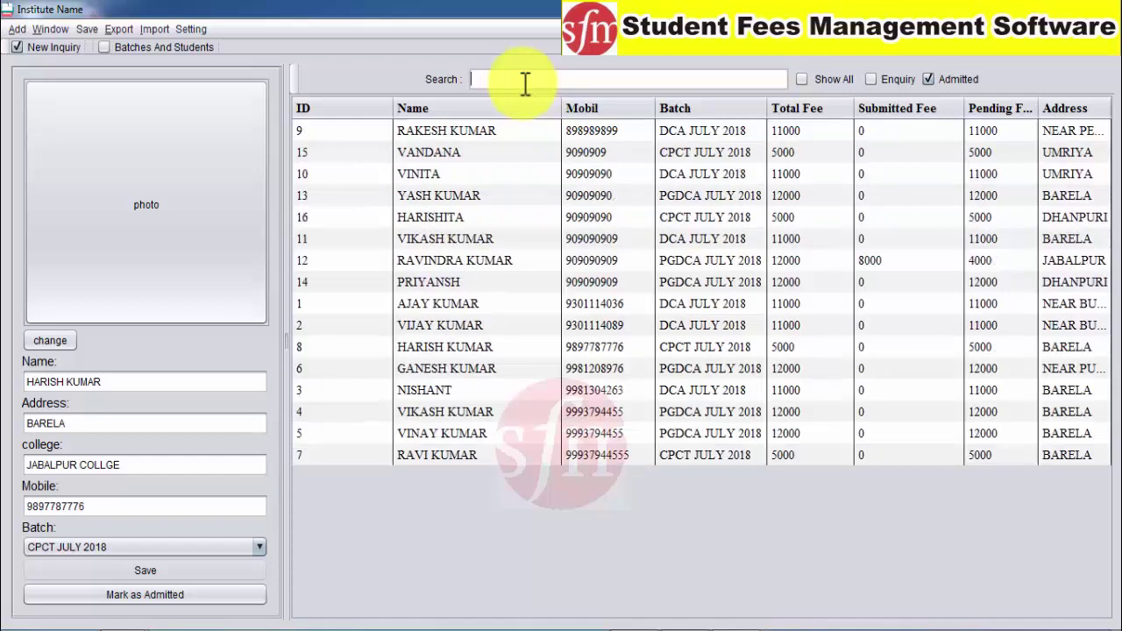
click(850, 127)
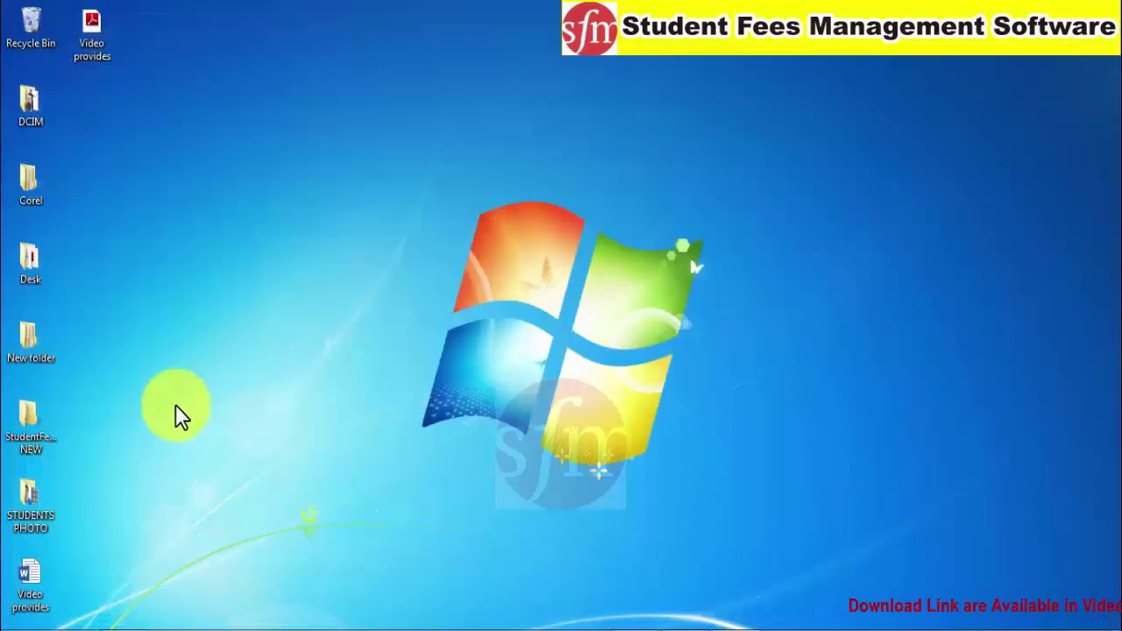
Open StudentFeeBook NEW > Reciepts and widen the Name column
double_click(35, 438)
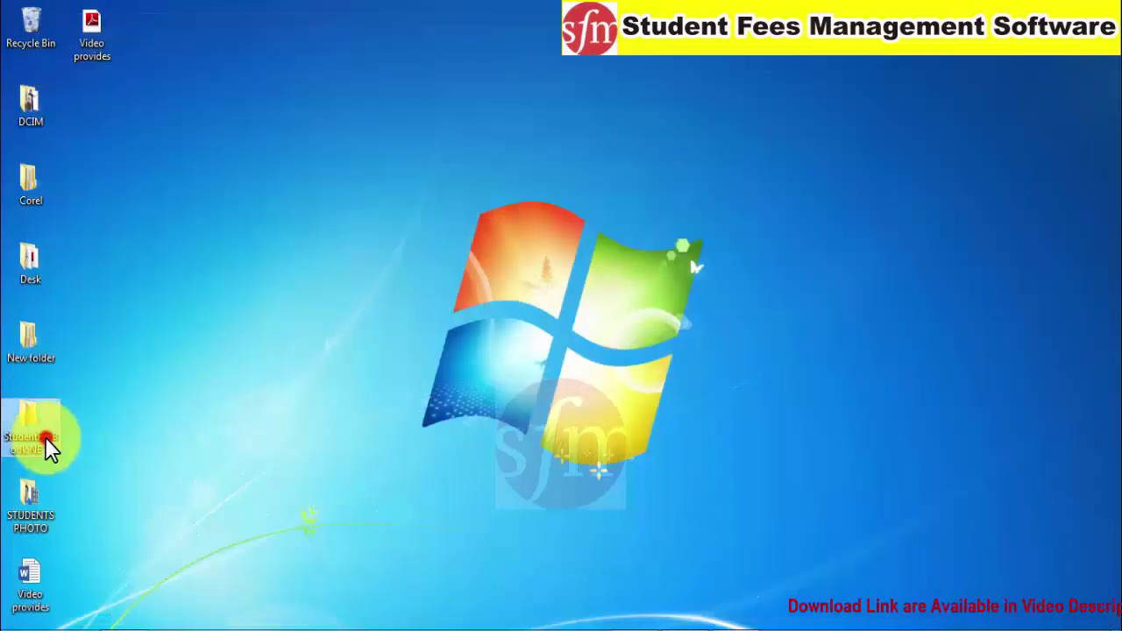
double_click(201, 152)
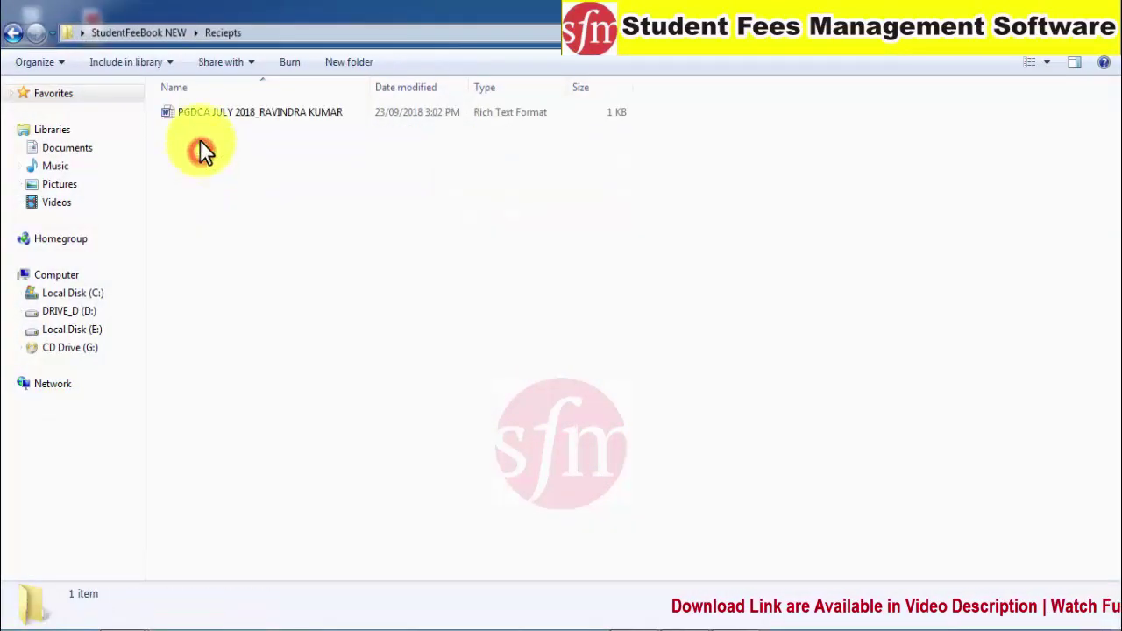
drag(375, 82, 418, 82)
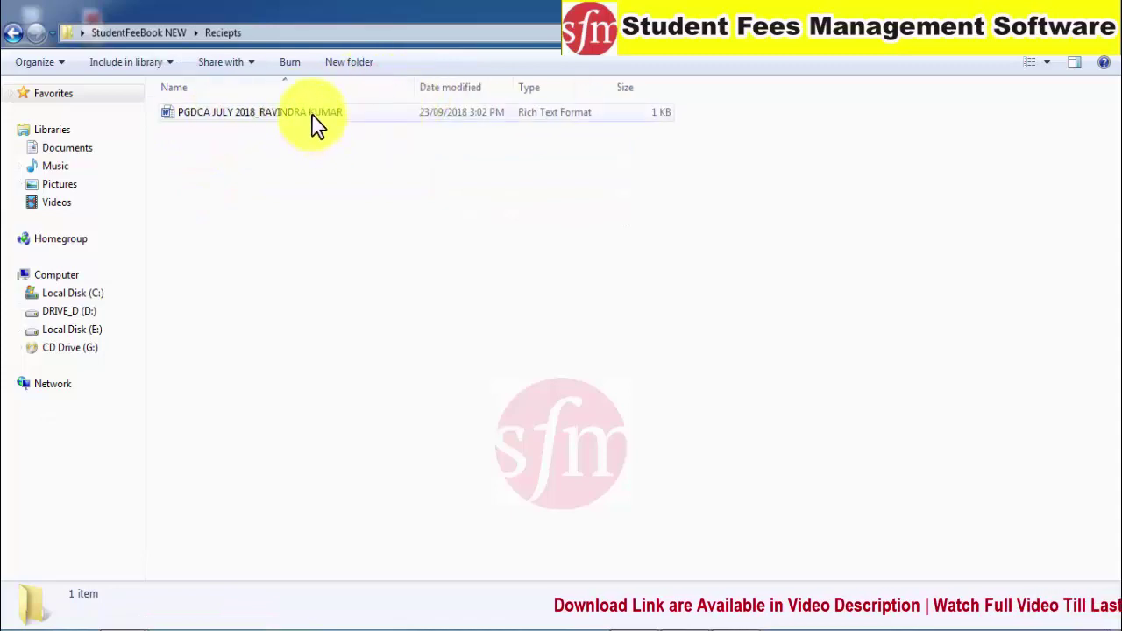